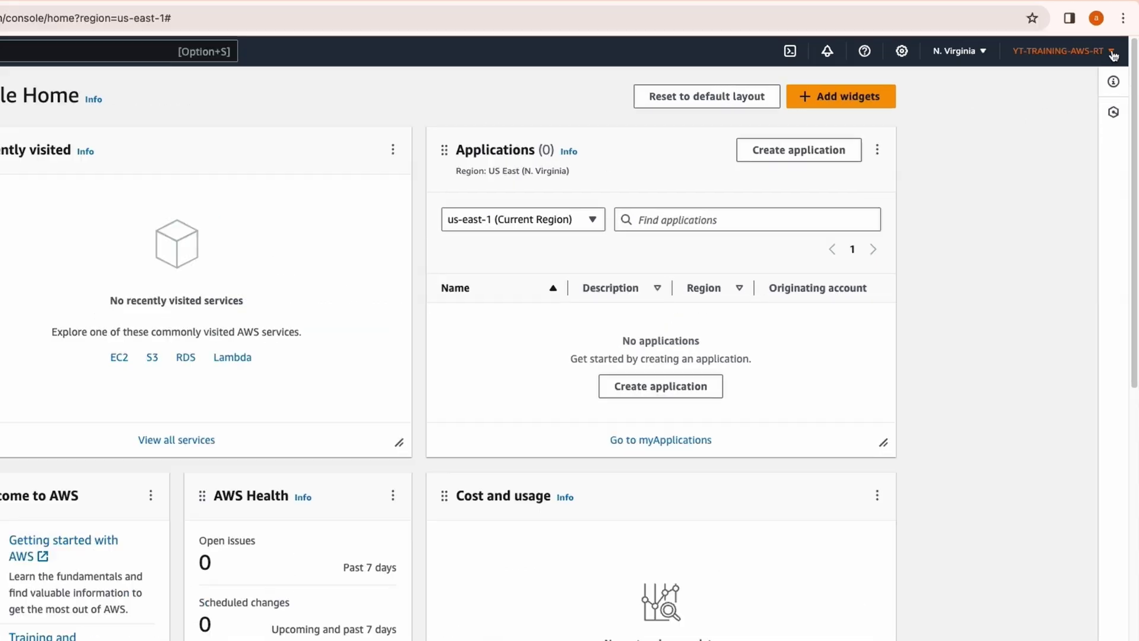
Step: Open Billing and Cost Management from the account menu and dismiss the tour dialog
click(1075, 64)
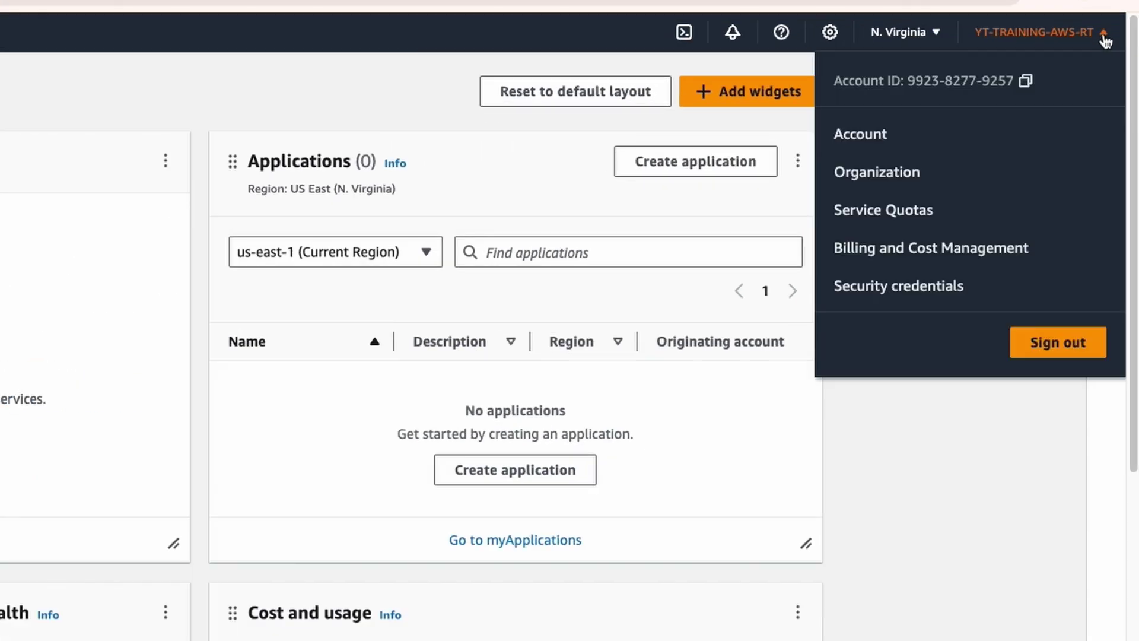
click(851, 260)
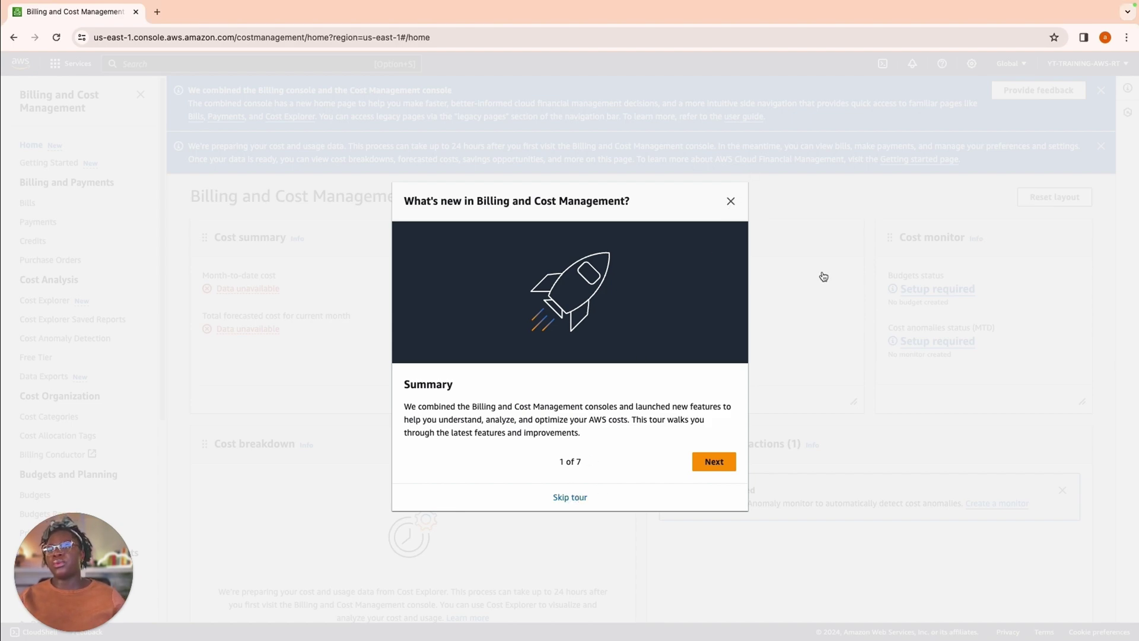
click(731, 201)
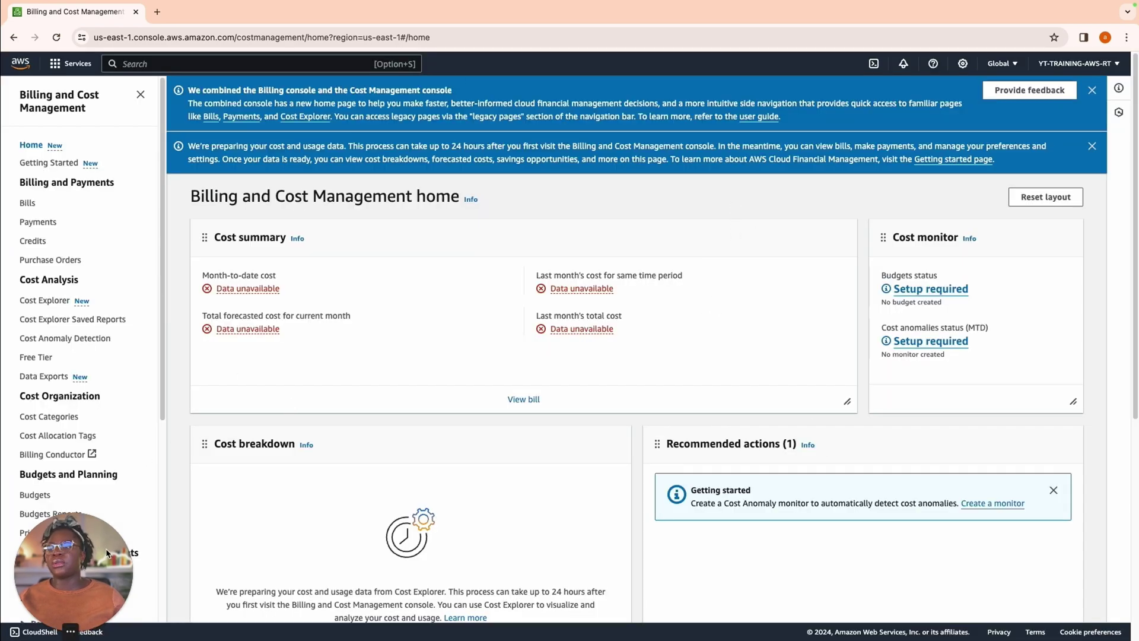
Step: Close the What's new tour, look over the billing sidebar, and go to Budgets
drag(107, 553, 1102, 545)
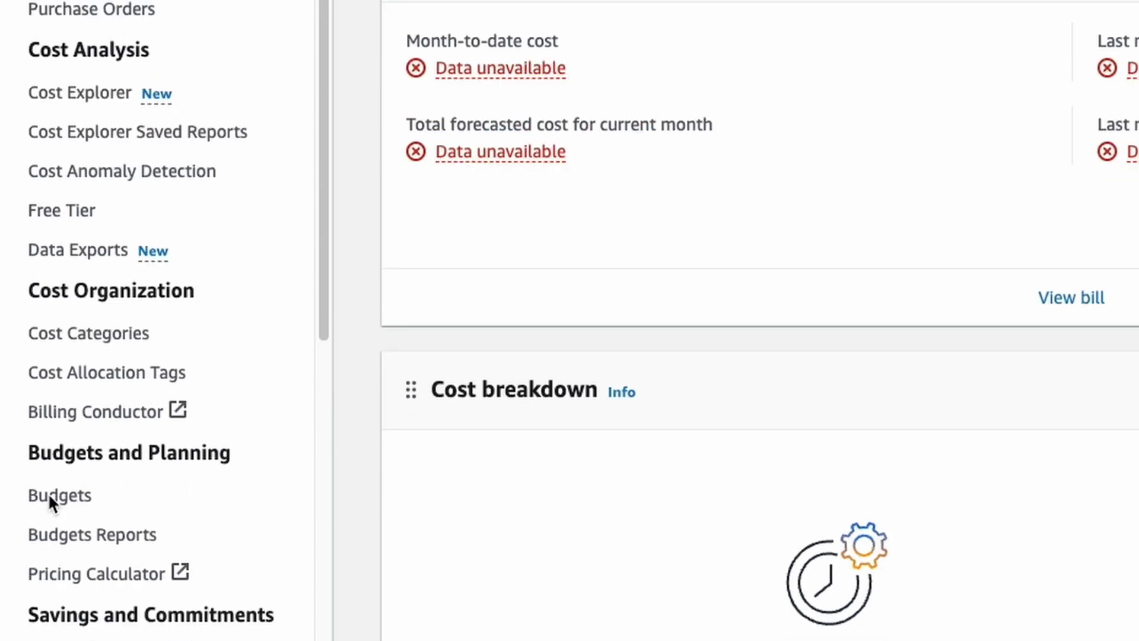
scroll(116, 521, down, 5)
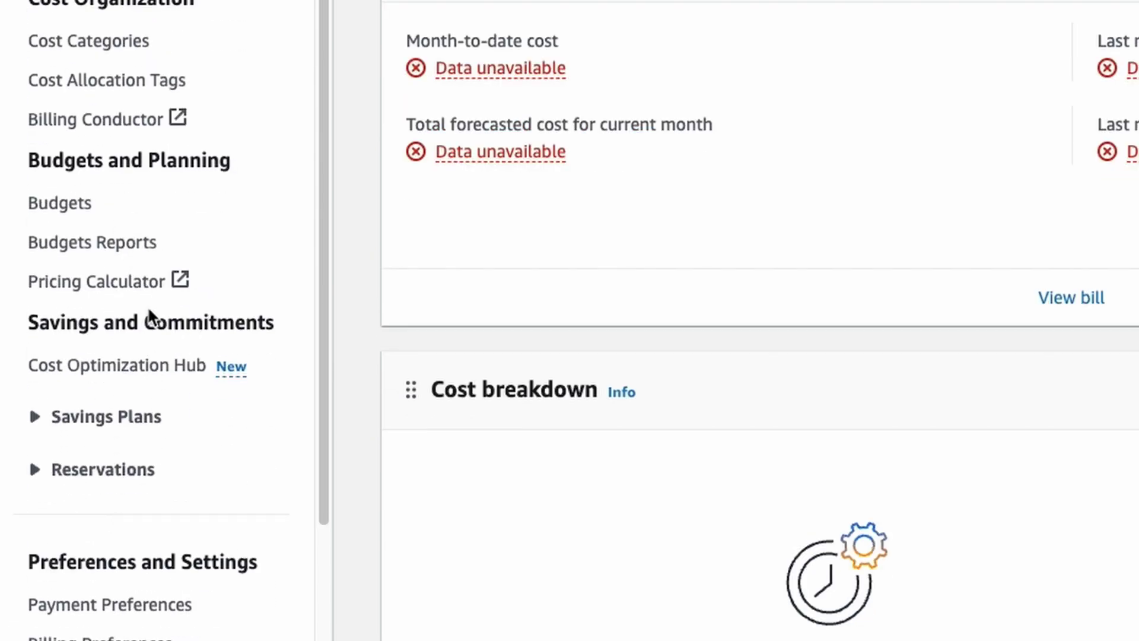
scroll(229, 400, up, 5)
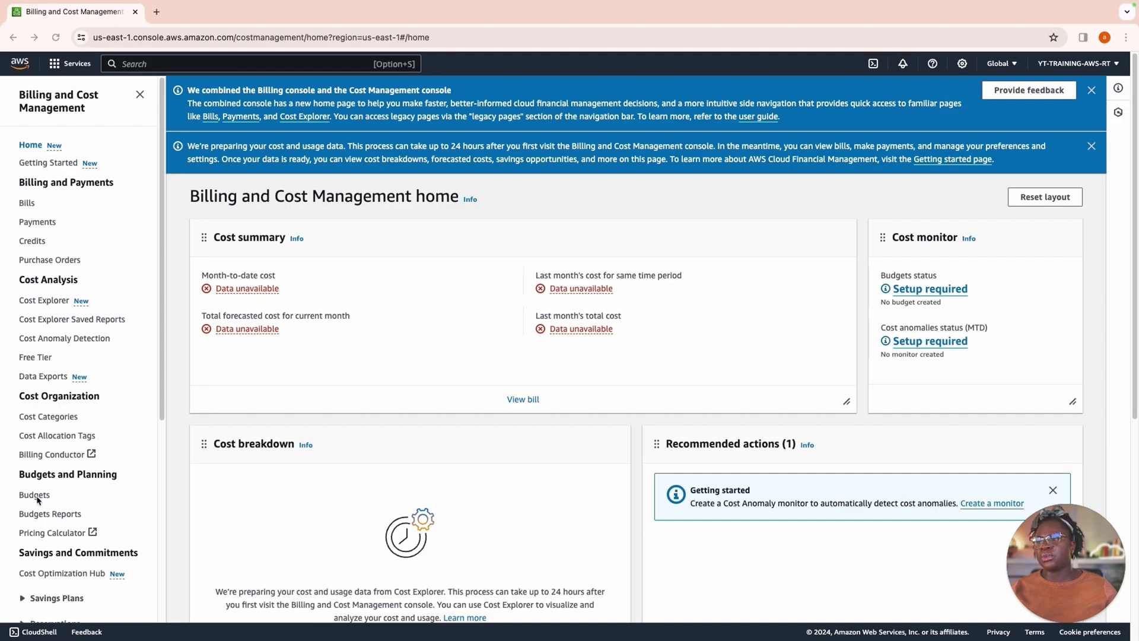
click(37, 496)
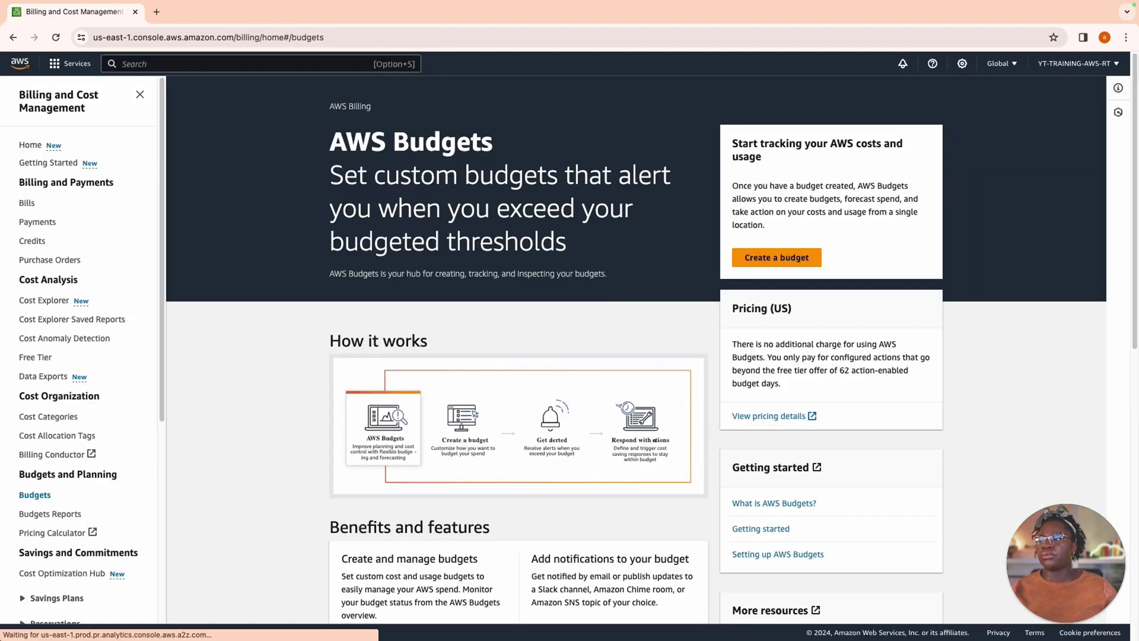
Step: Scroll through the Budgets page's How it works section
scroll(468, 383, down, 3)
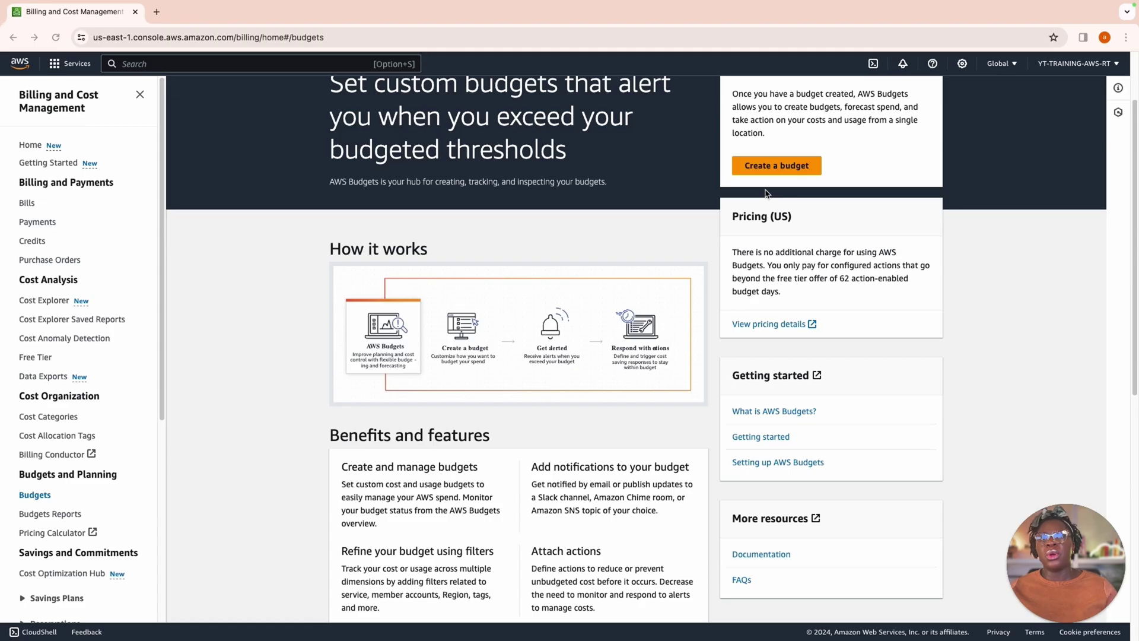
scroll(570, 320, up, 2)
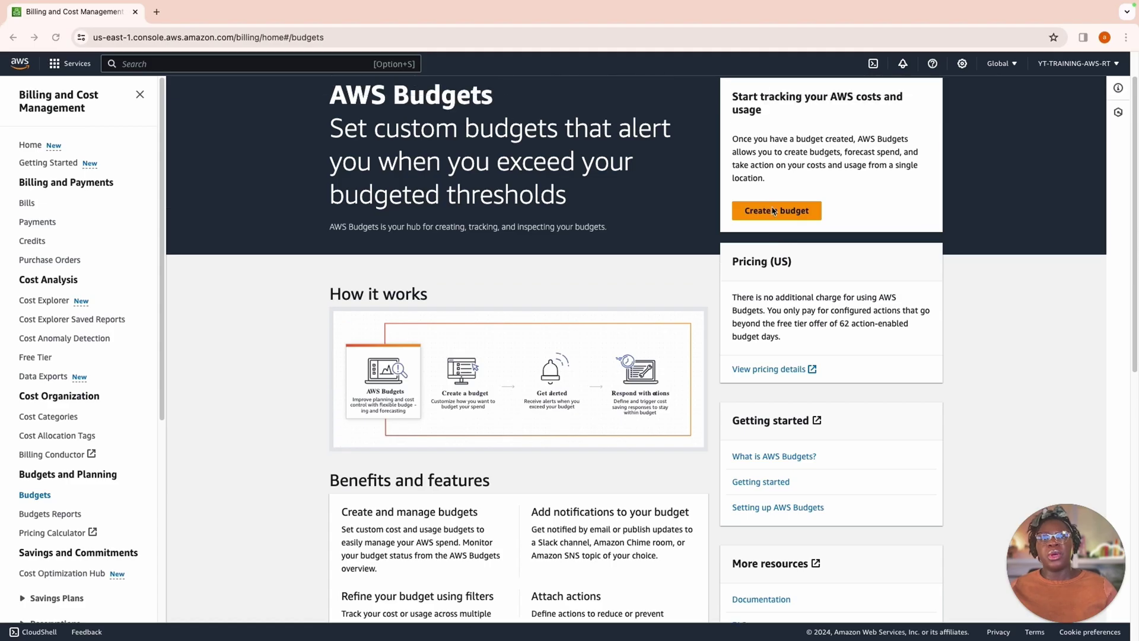
Step: Start a new budget using the Monthly cost budget template
click(710, 289)
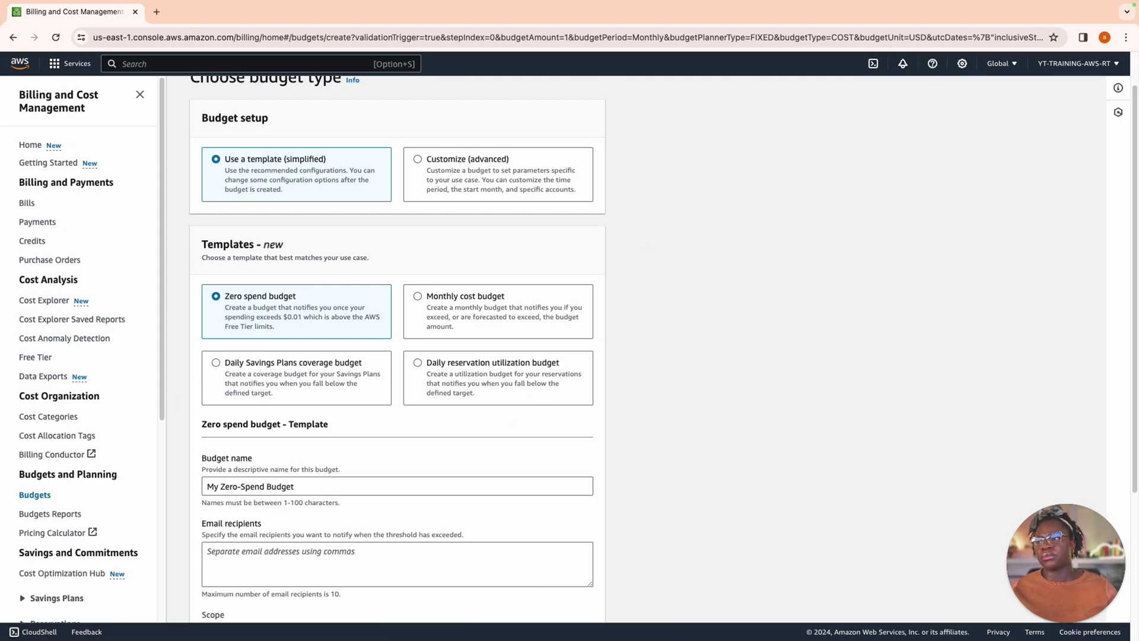
scroll(570, 321, up, 1)
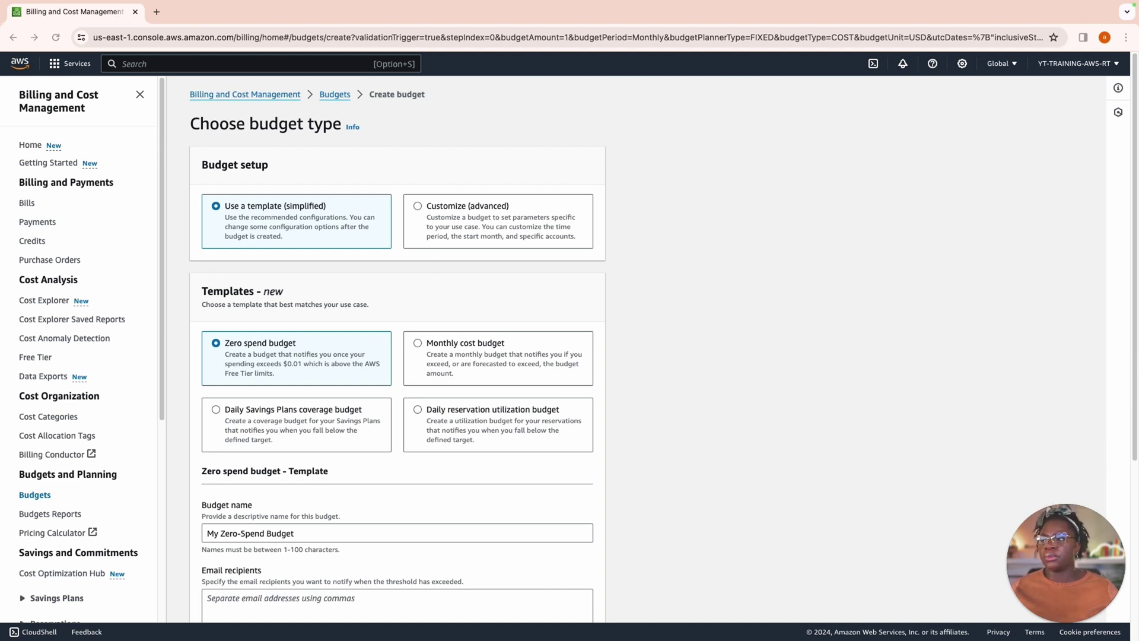
key(Down)
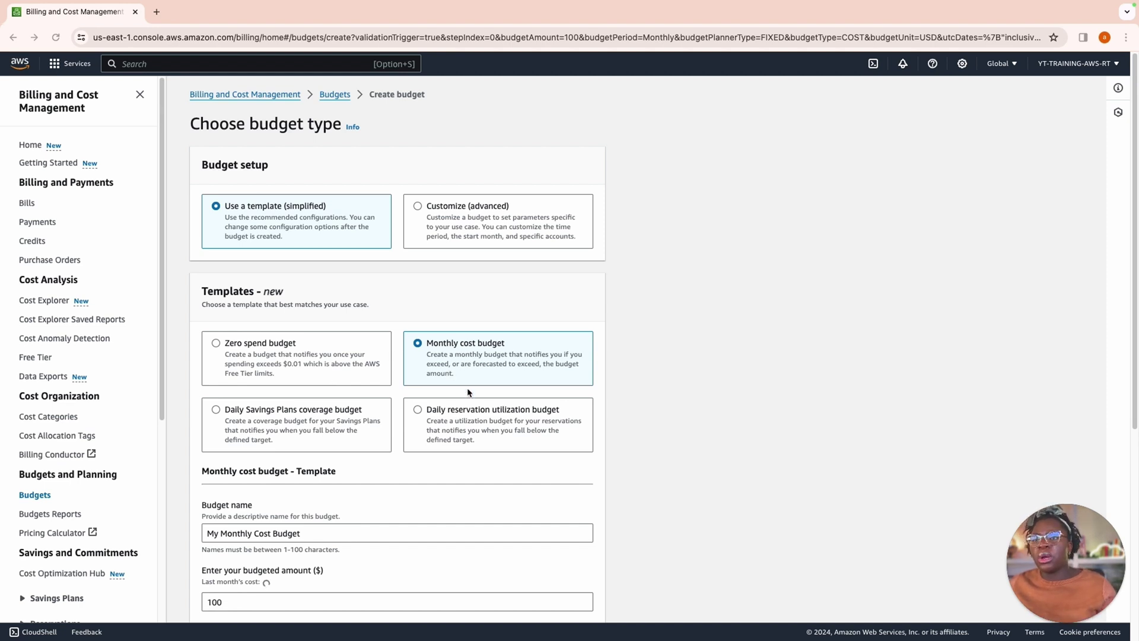
Step: Change the budgeted amount from 100 to 10.00
scroll(503, 364, down, 4)
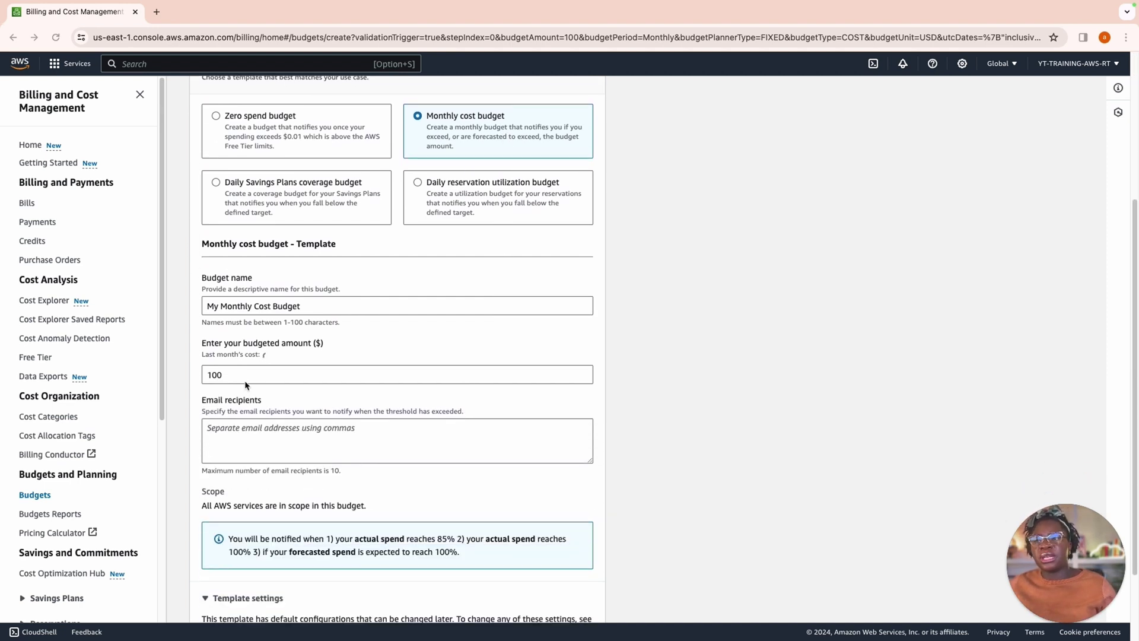
click(255, 377)
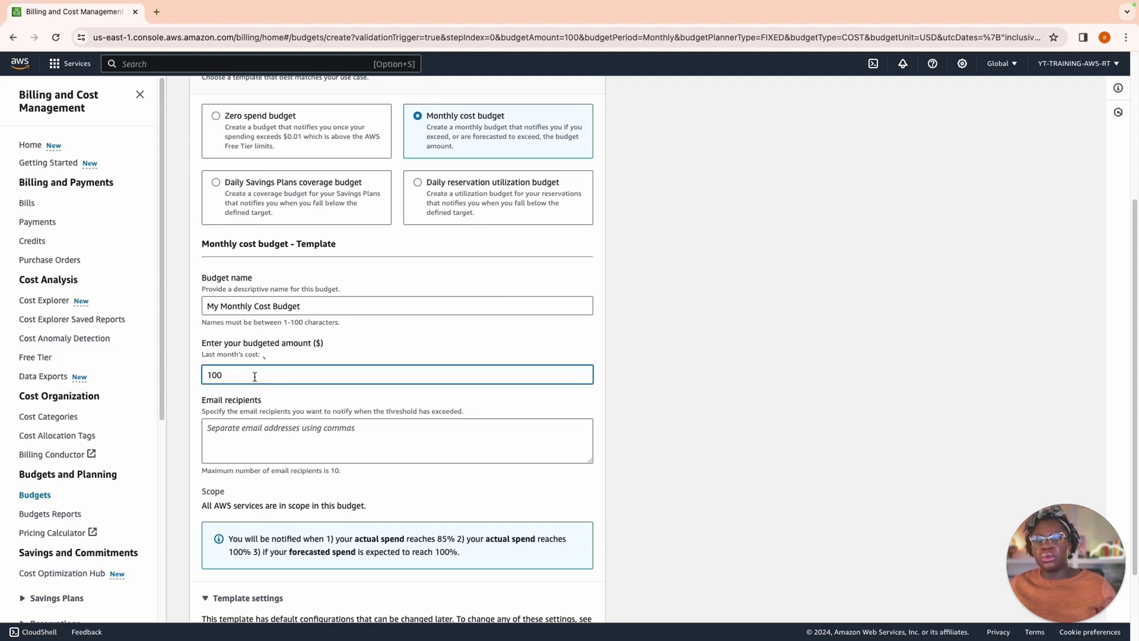
key(BackSpace)
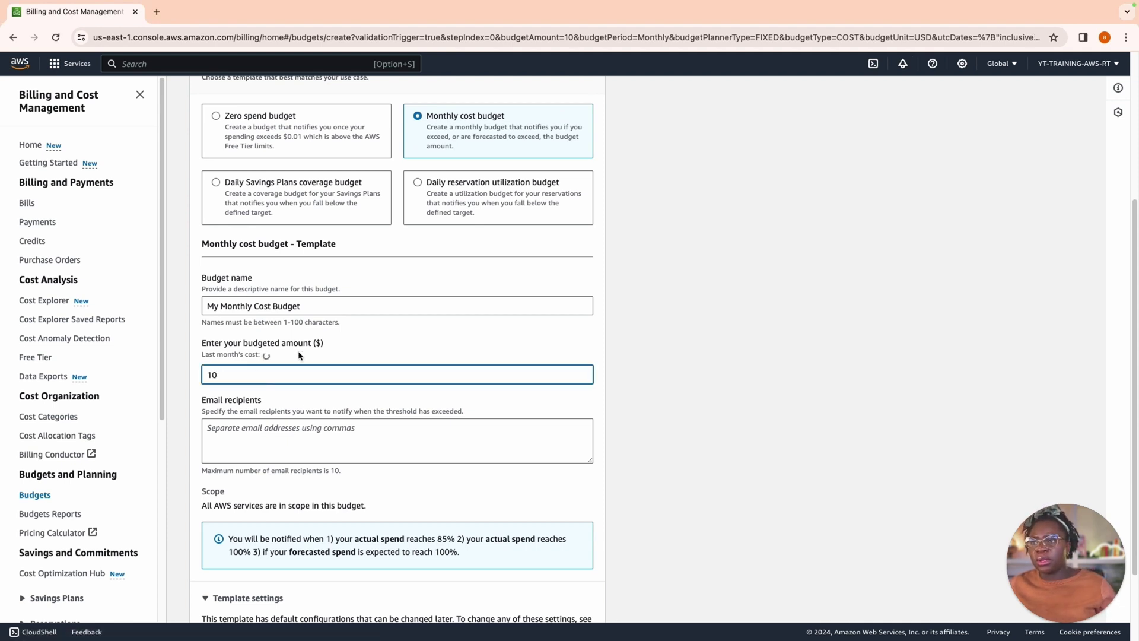
Step: Enter the alert recipient's e-mail address in the Email recipients box
click(356, 436)
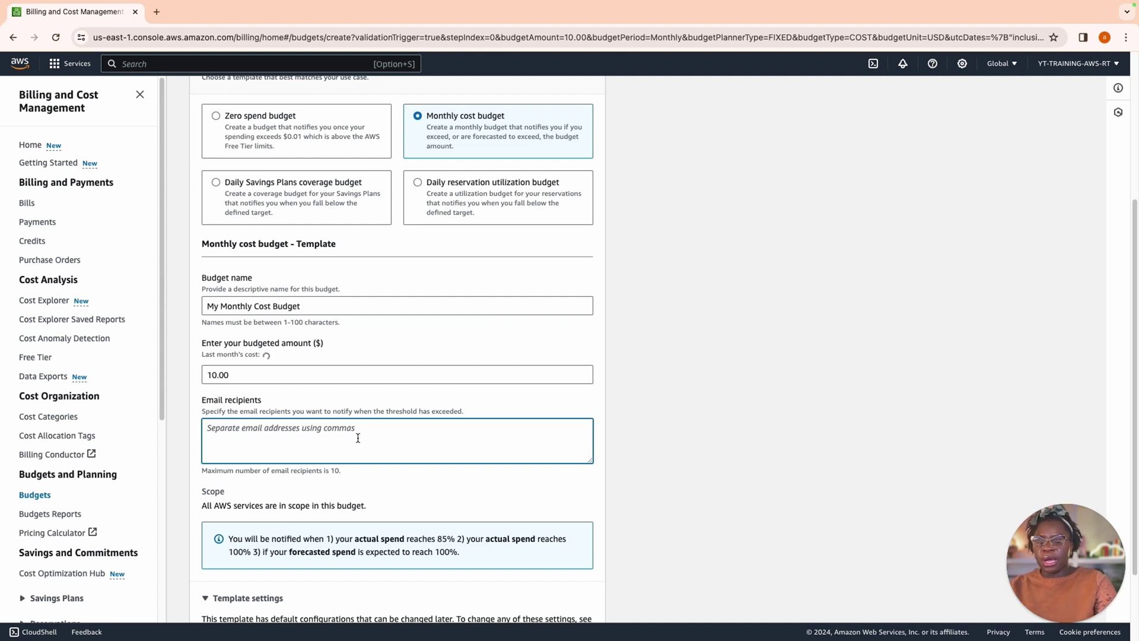
text(a)
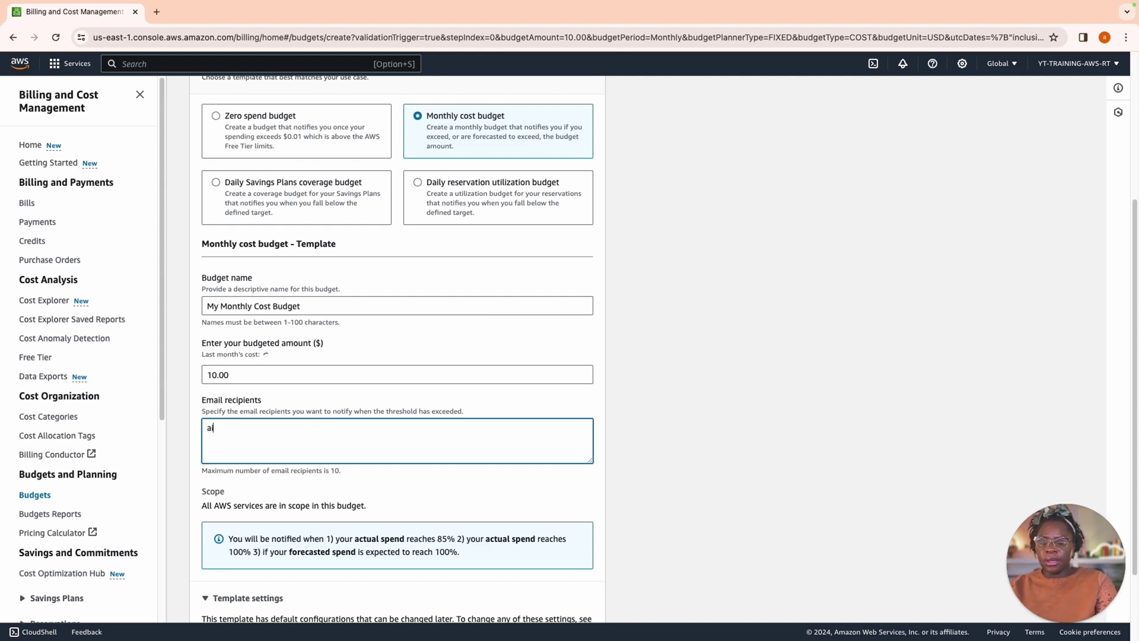
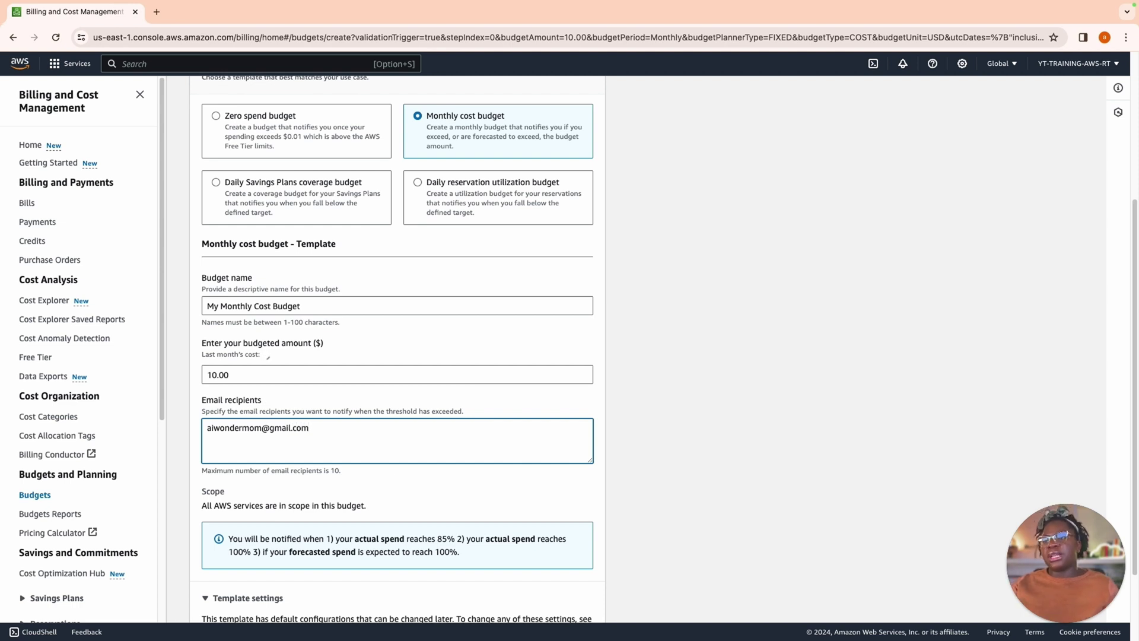
scroll(458, 450, down, 2)
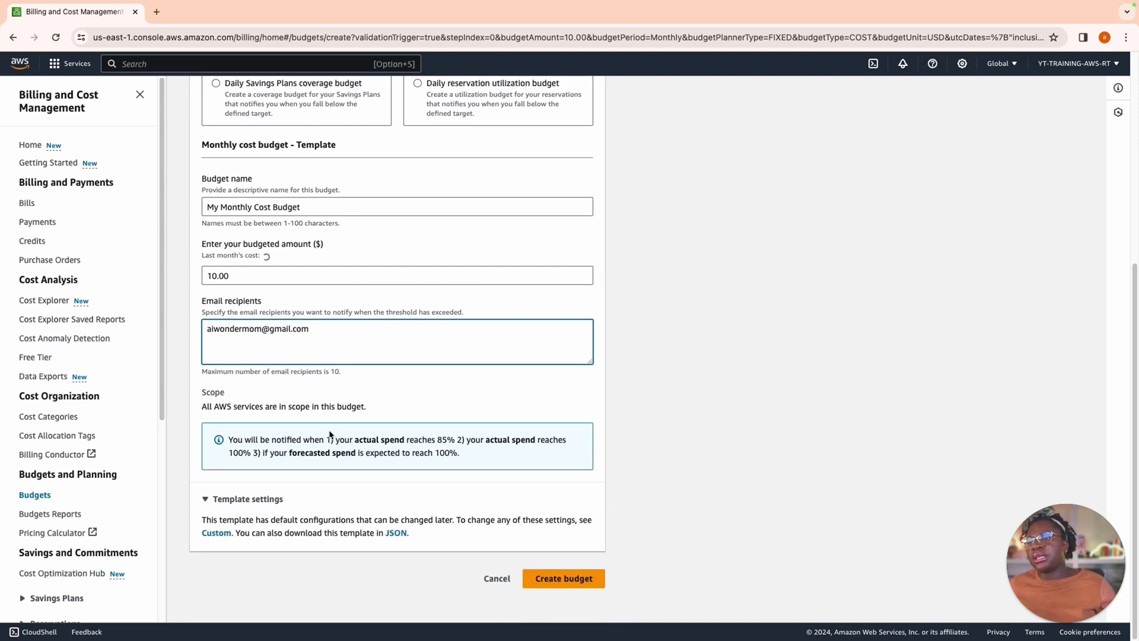
Step: Keep the name 'My Monthly Cost Budget' and create the $10 monthly budget
click(537, 586)
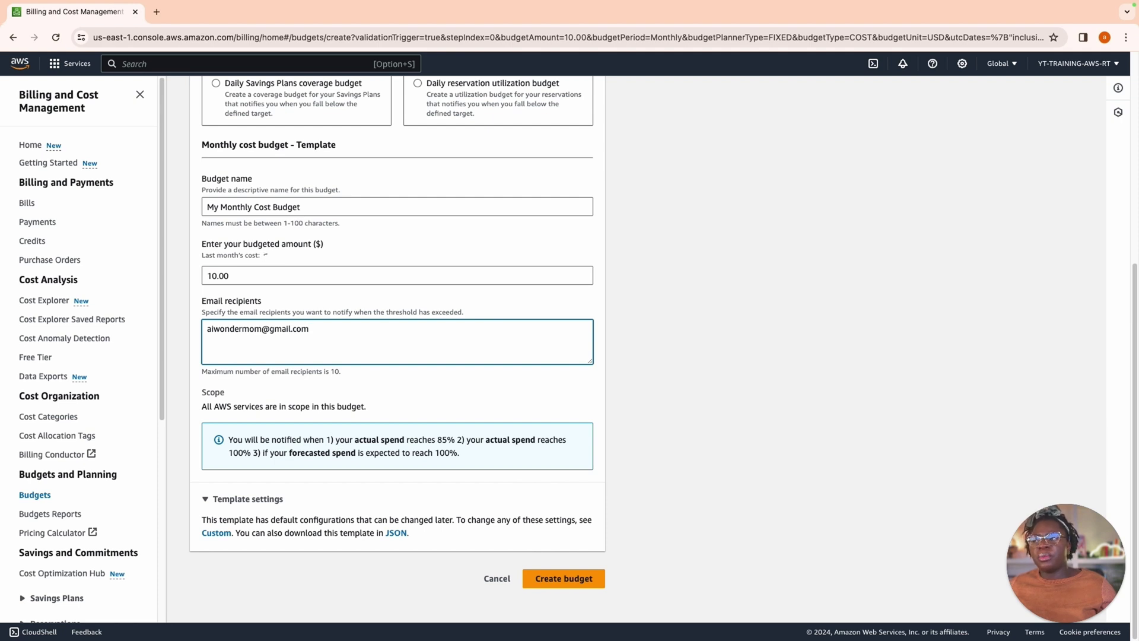
click(312, 208)
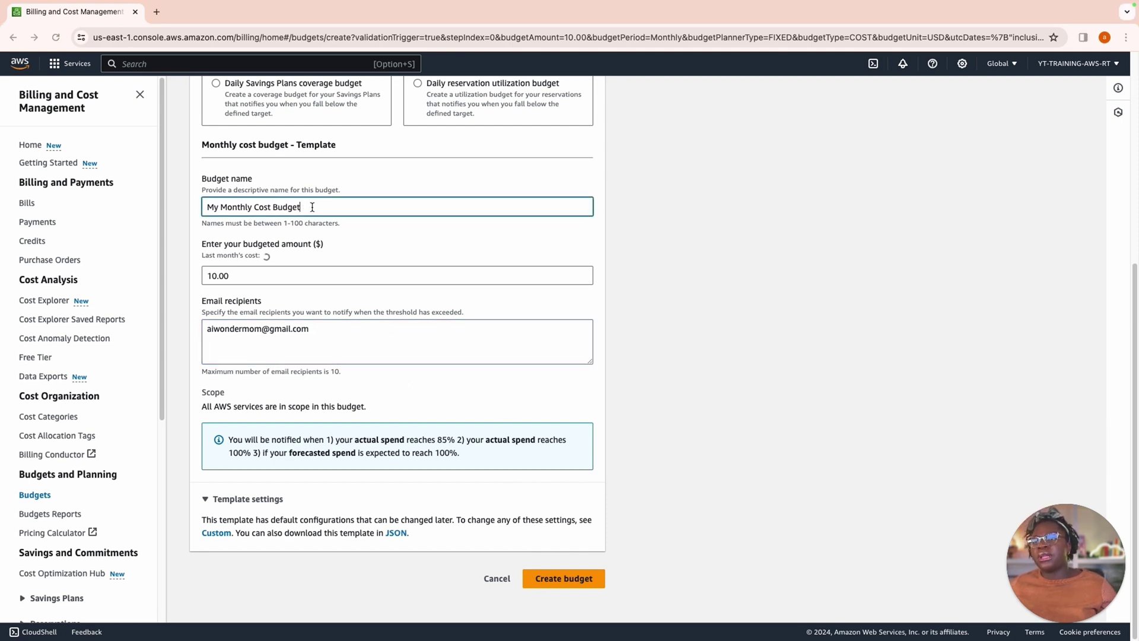
drag(312, 207, 192, 192)
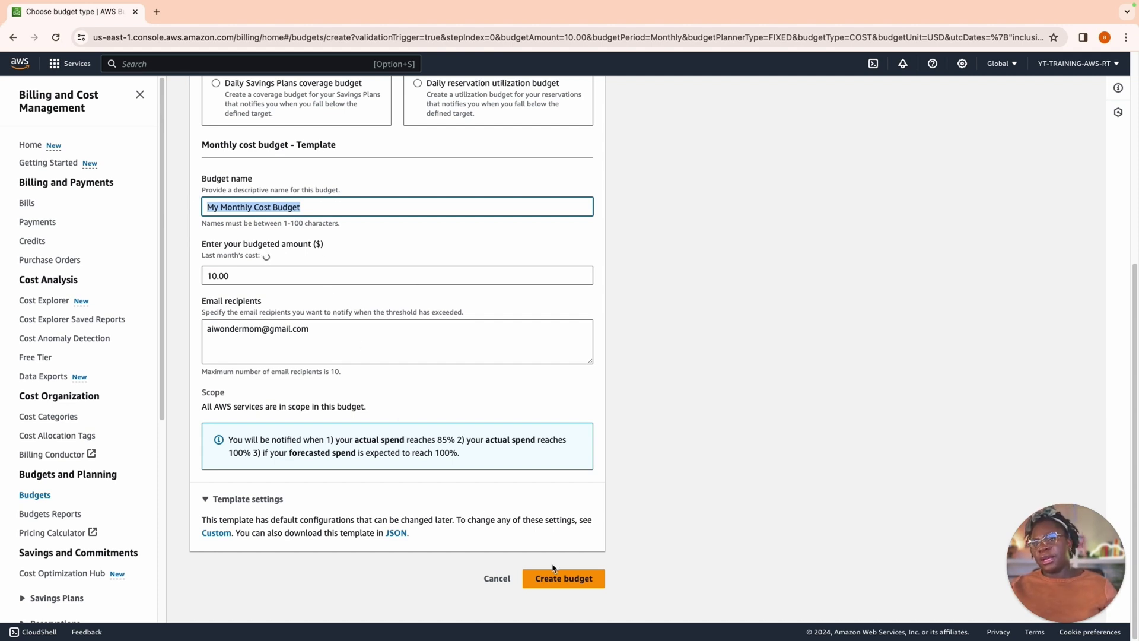
click(561, 578)
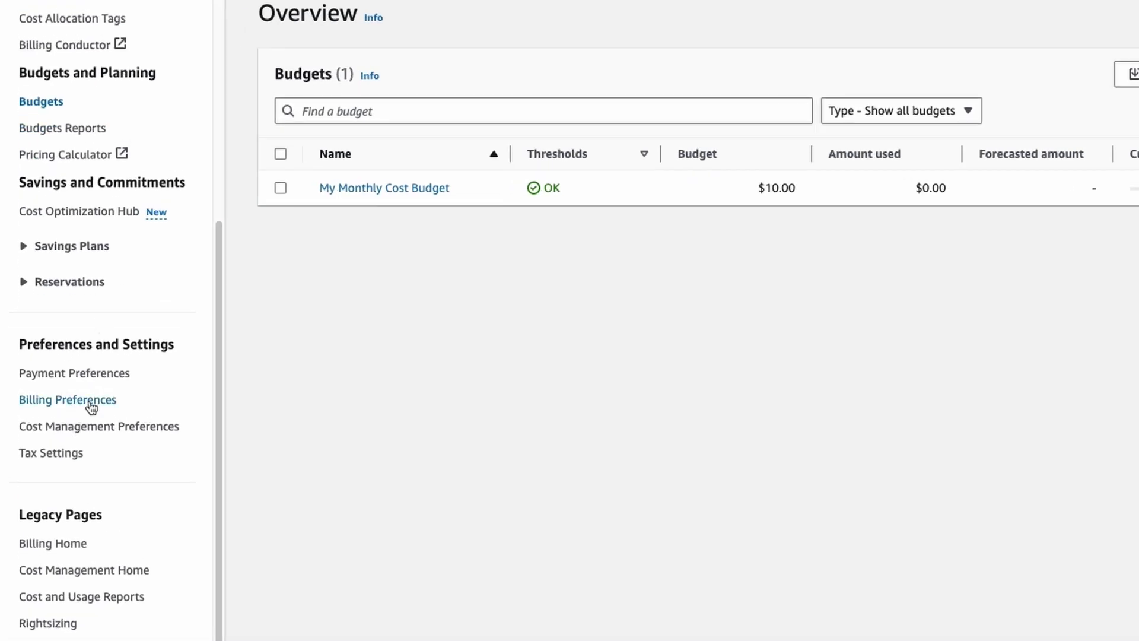
Step: In Billing Preferences, turn on PDF invoices delivered by email
click(89, 401)
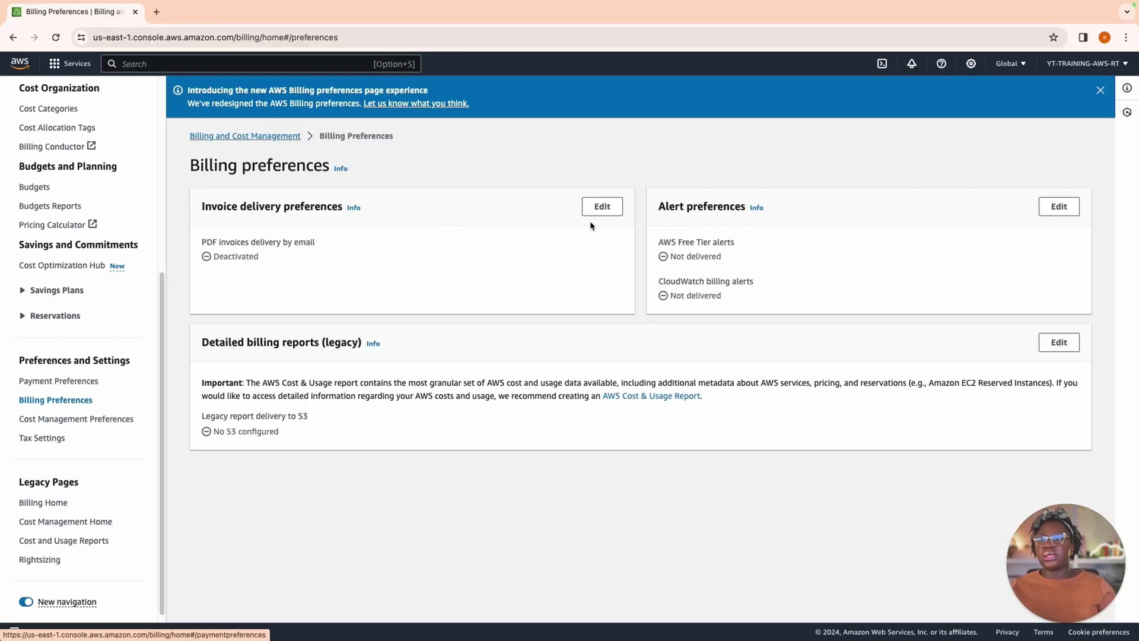
click(603, 207)
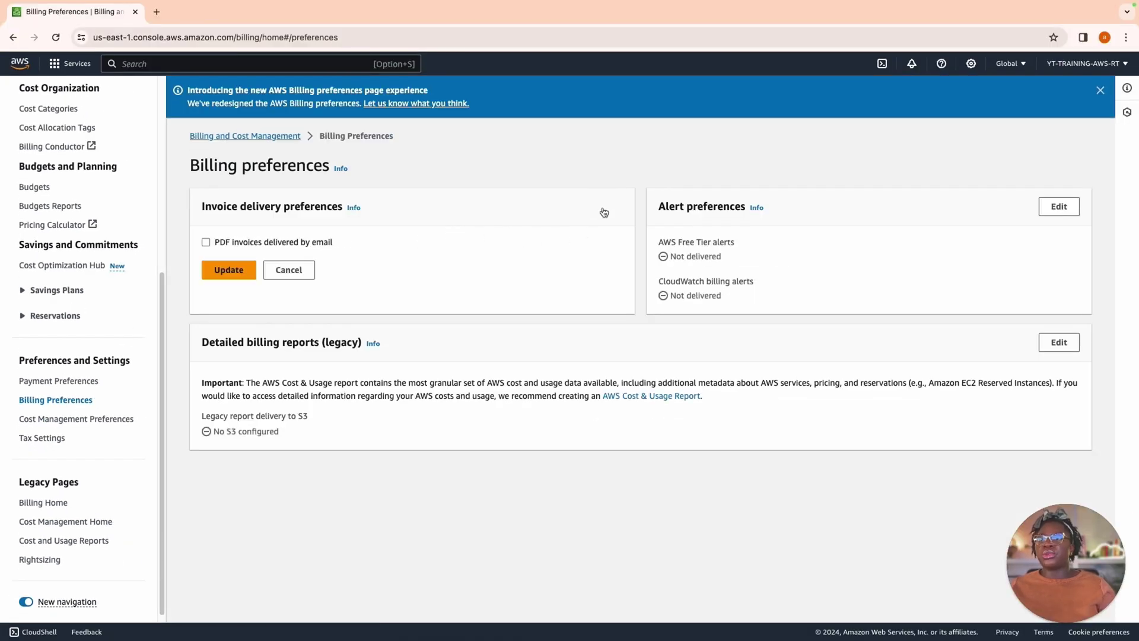
click(206, 242)
click(228, 270)
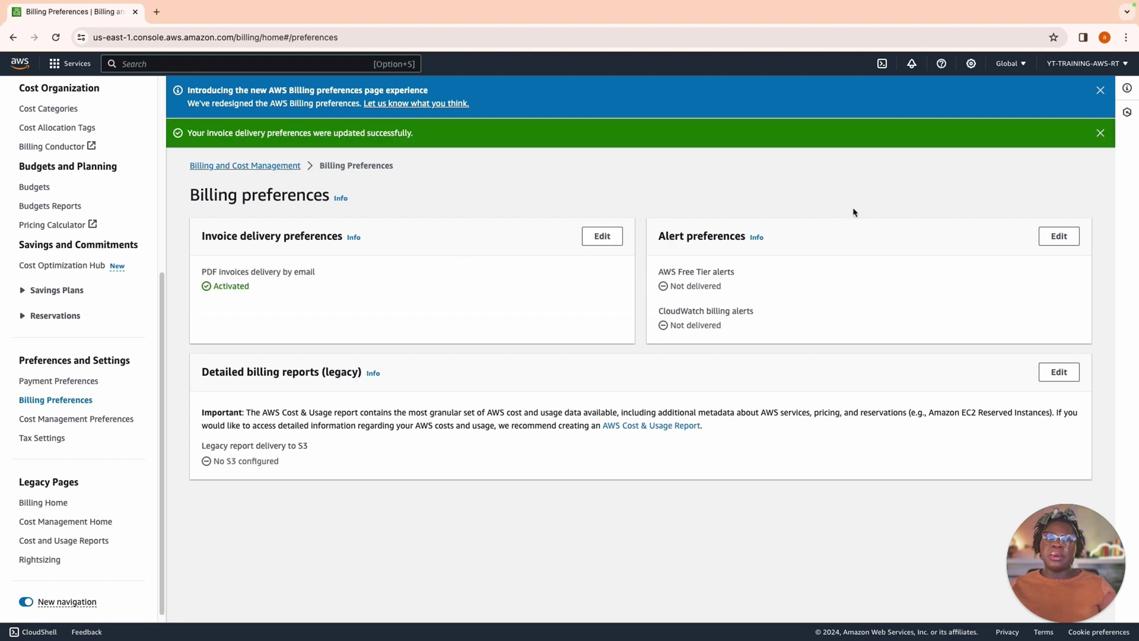
Step: Enable AWS Free Tier alerts and CloudWatch billing alerts in alert preferences
click(1059, 236)
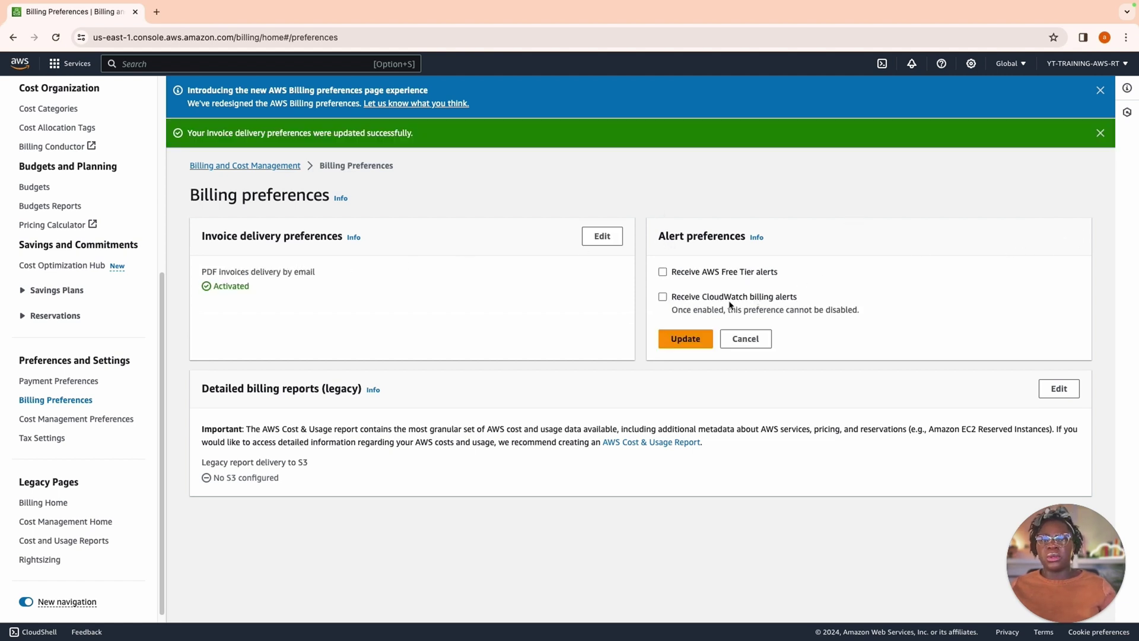
click(662, 272)
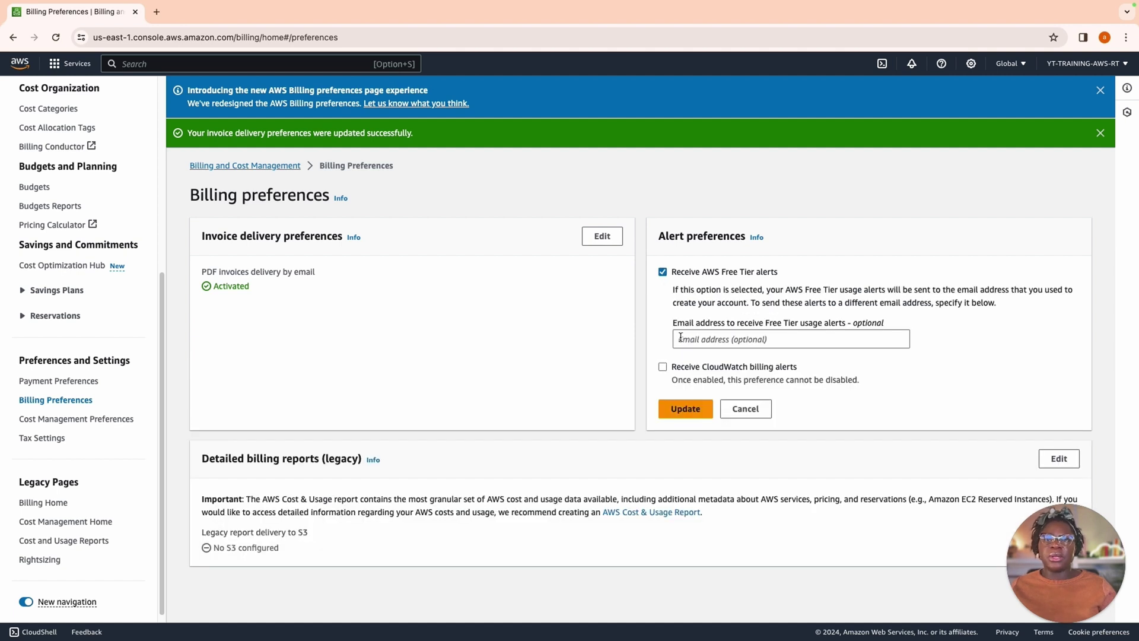
click(663, 367)
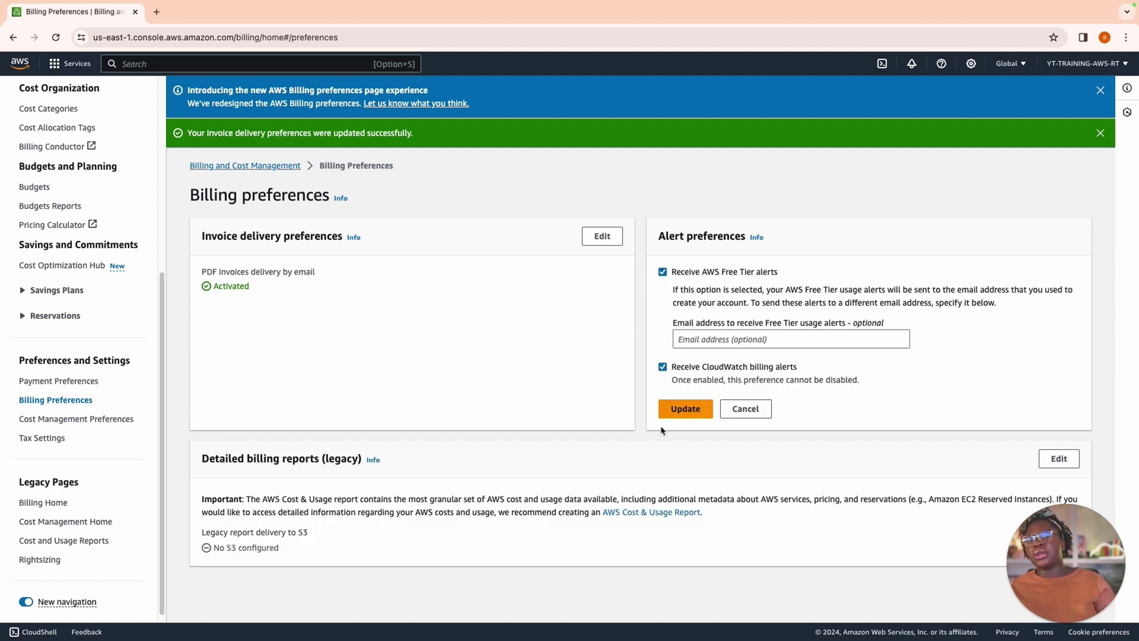
click(696, 410)
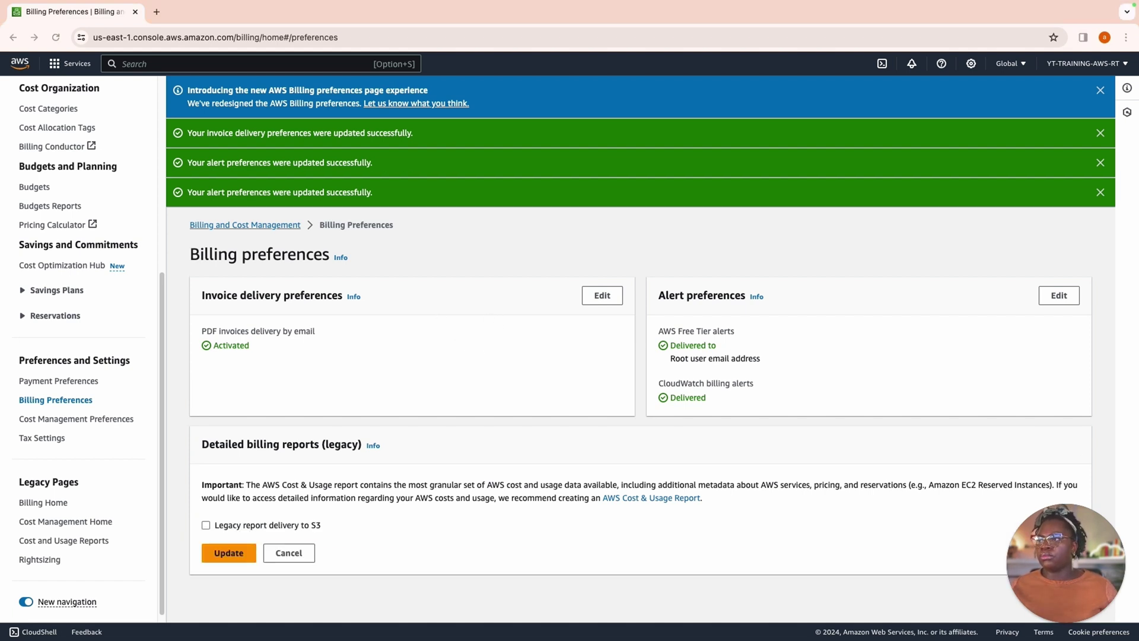
Step: Set a custom e-mail address for Free Tier alerts and save the alert preferences
click(1061, 299)
click(860, 398)
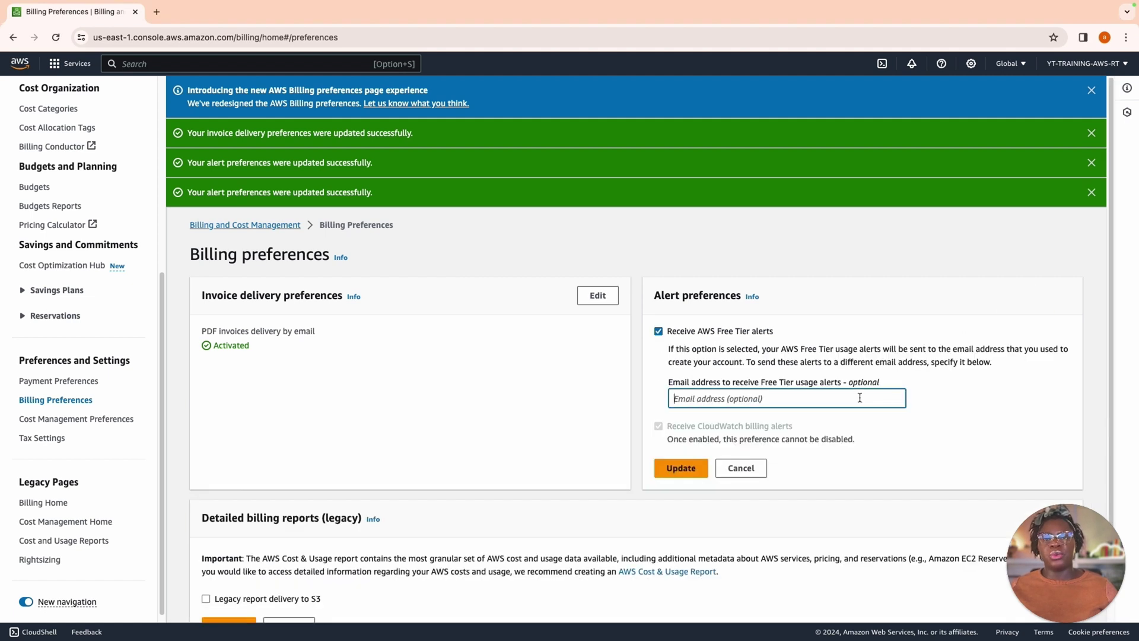
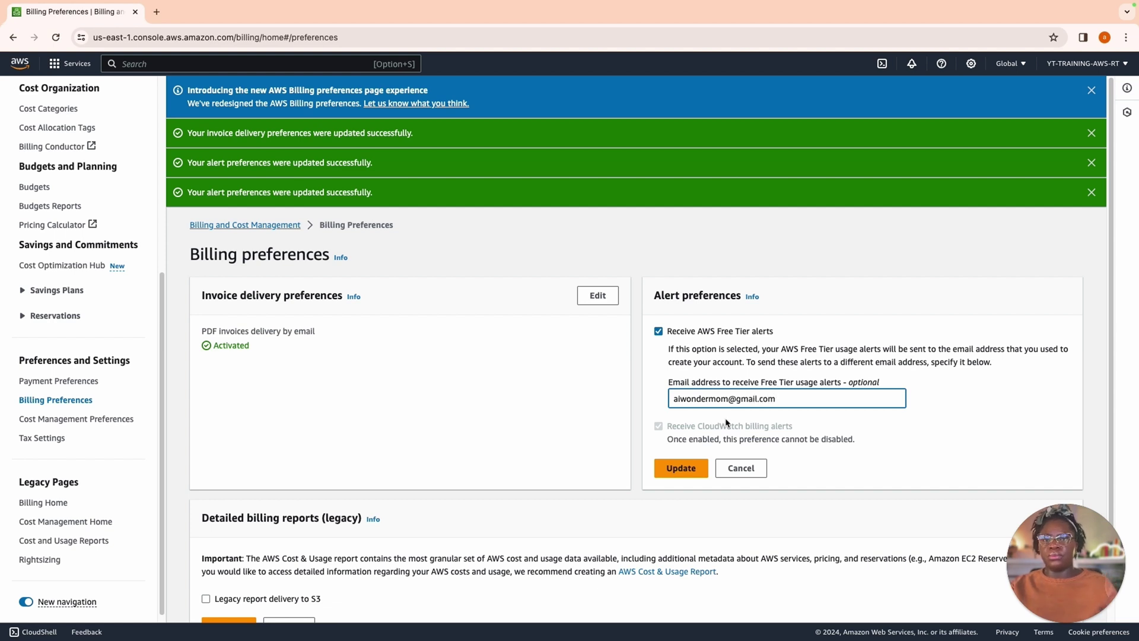
click(681, 467)
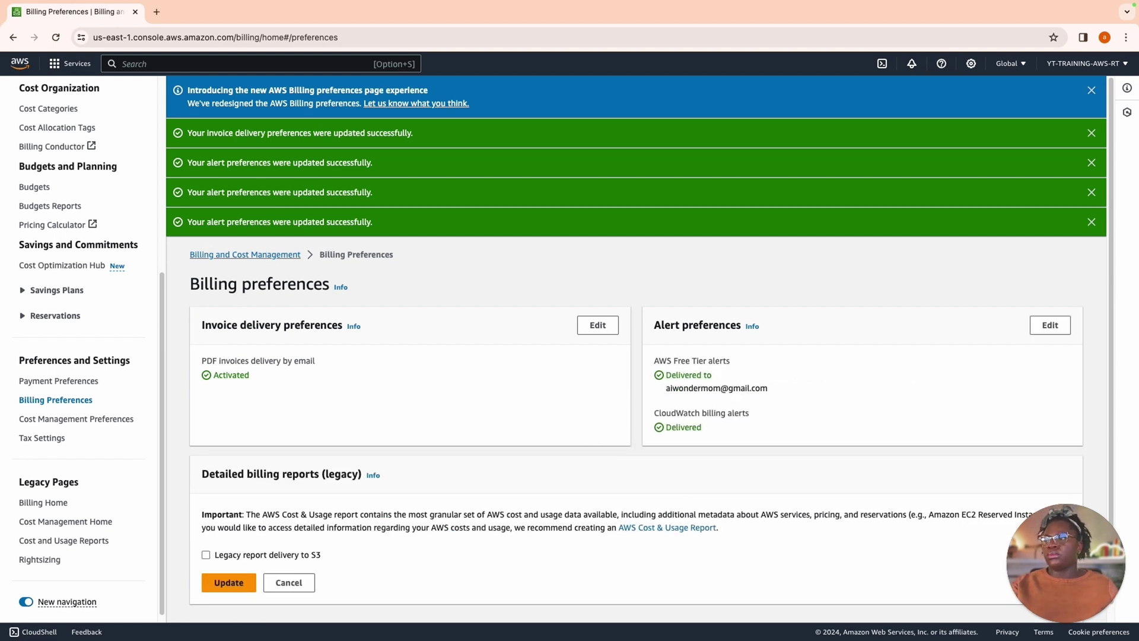
scroll(636, 415, down, 1)
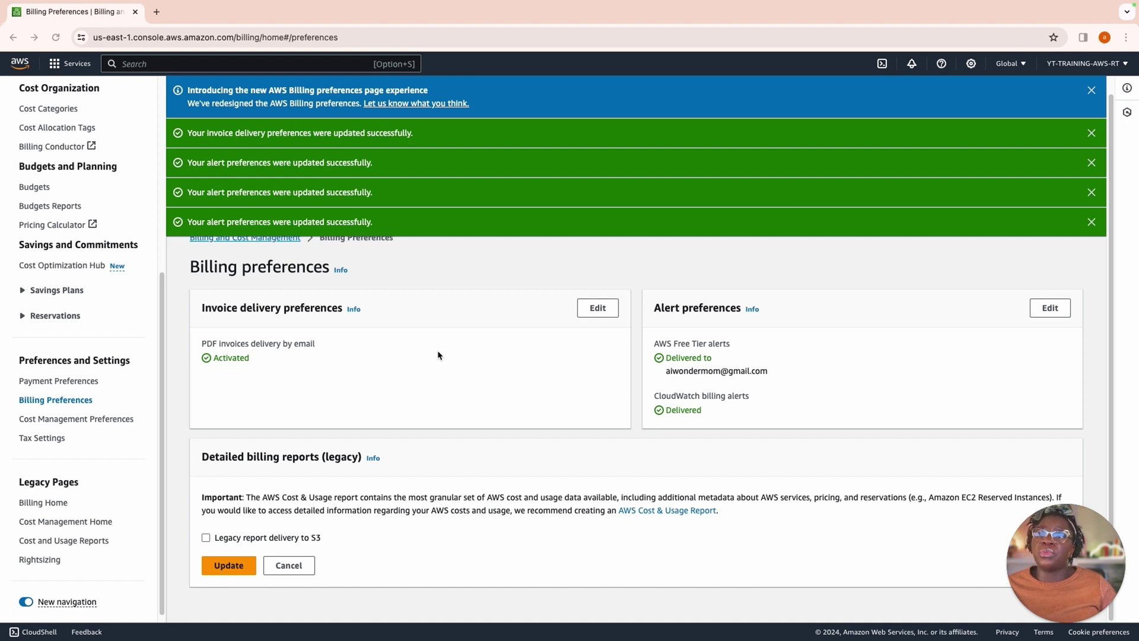
scroll(438, 354, up, 1)
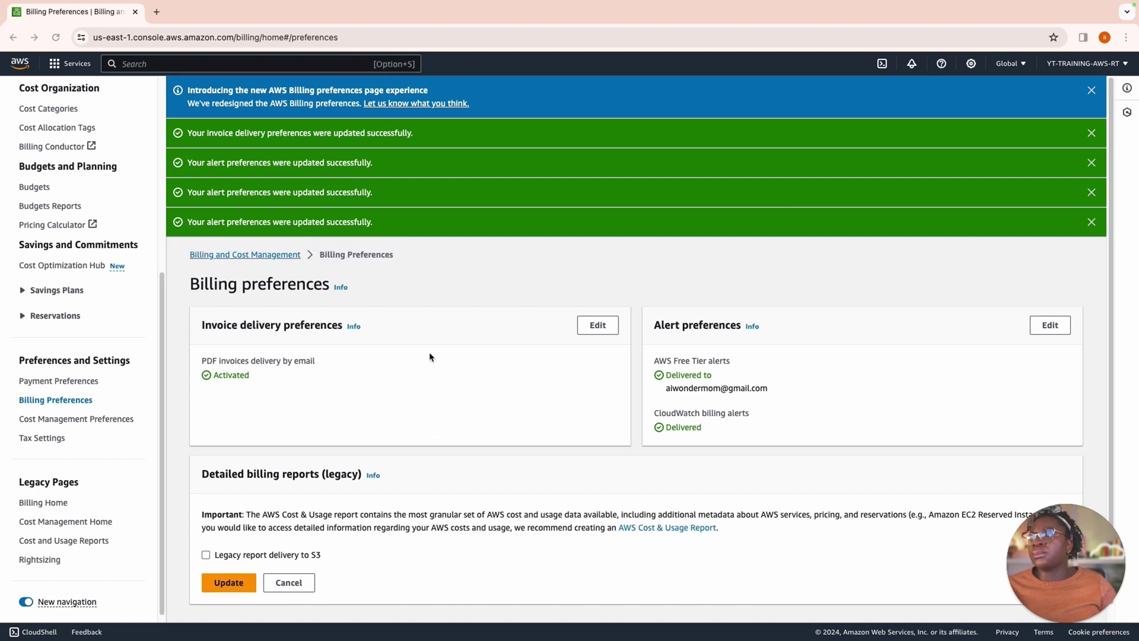
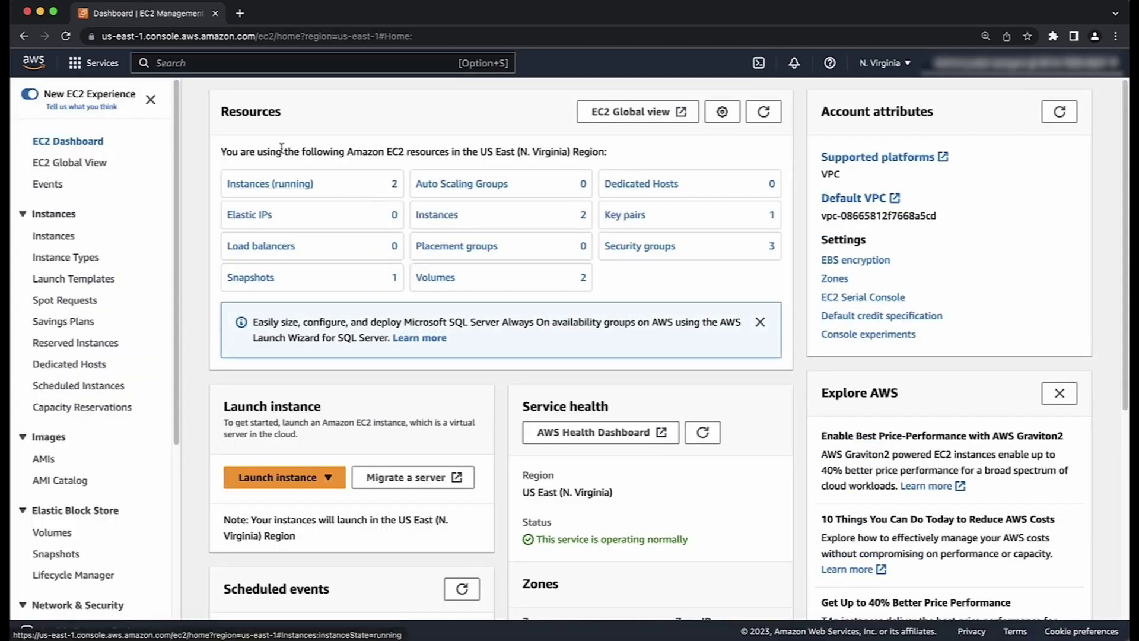
Step: From the Instances list, start a new launch named 'Instance Launched From Custom AMI'
click(47, 239)
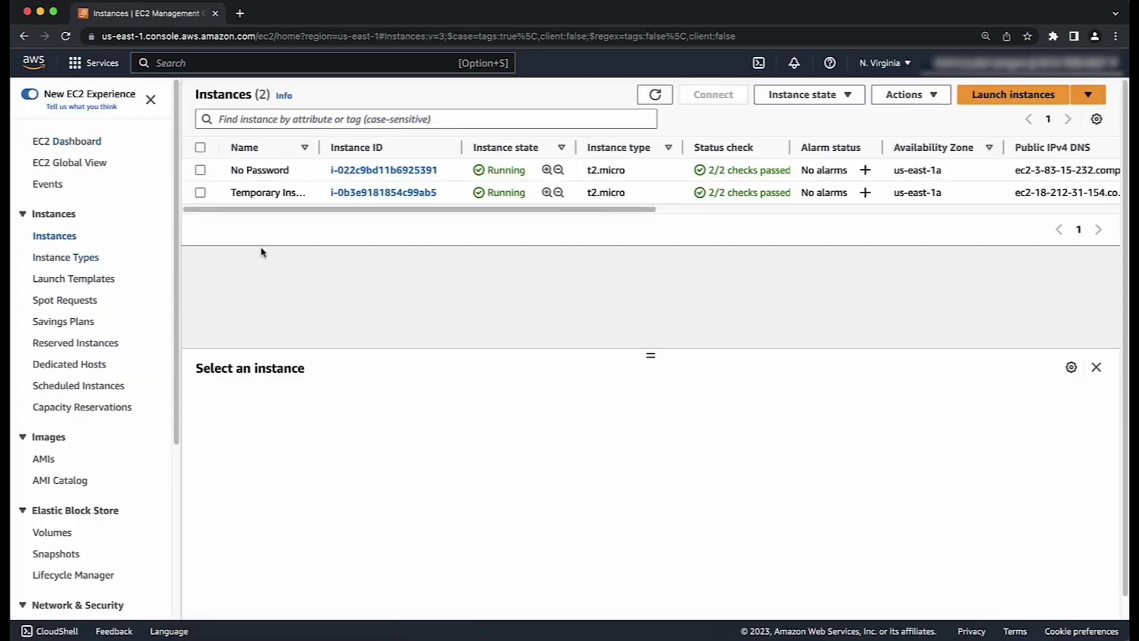
click(963, 99)
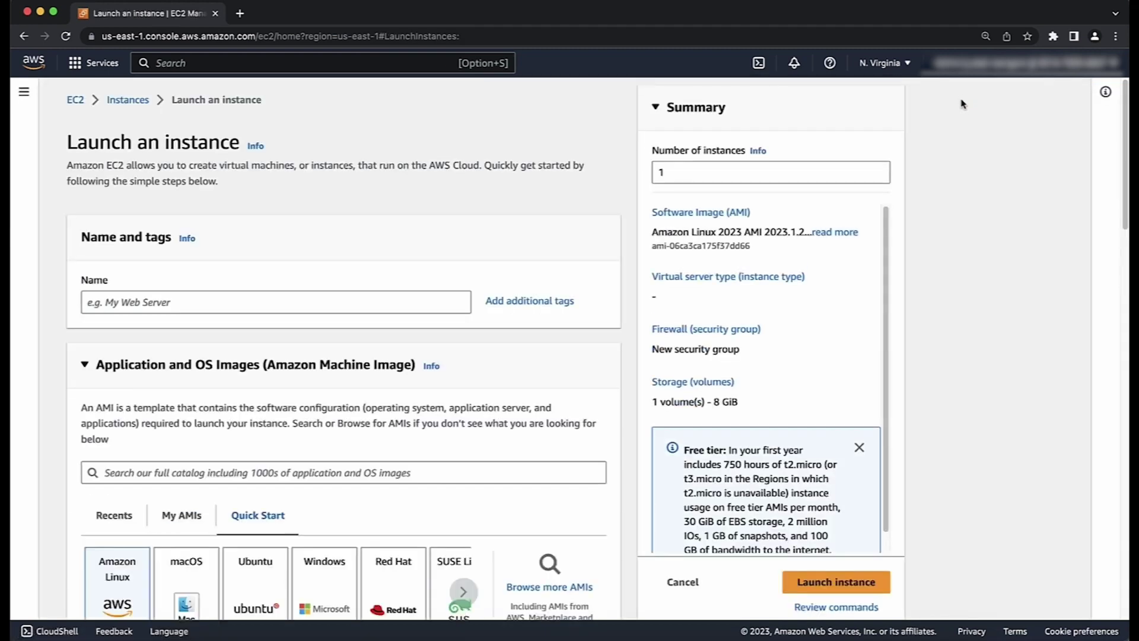
click(325, 306)
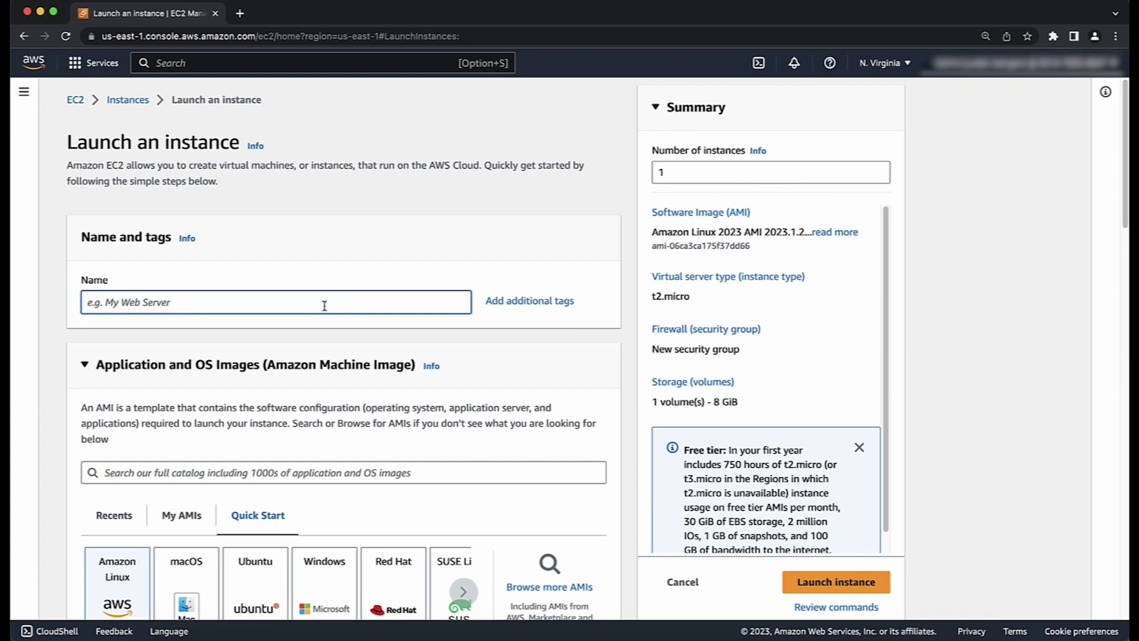
text(Instance Launched From Custom AMI)
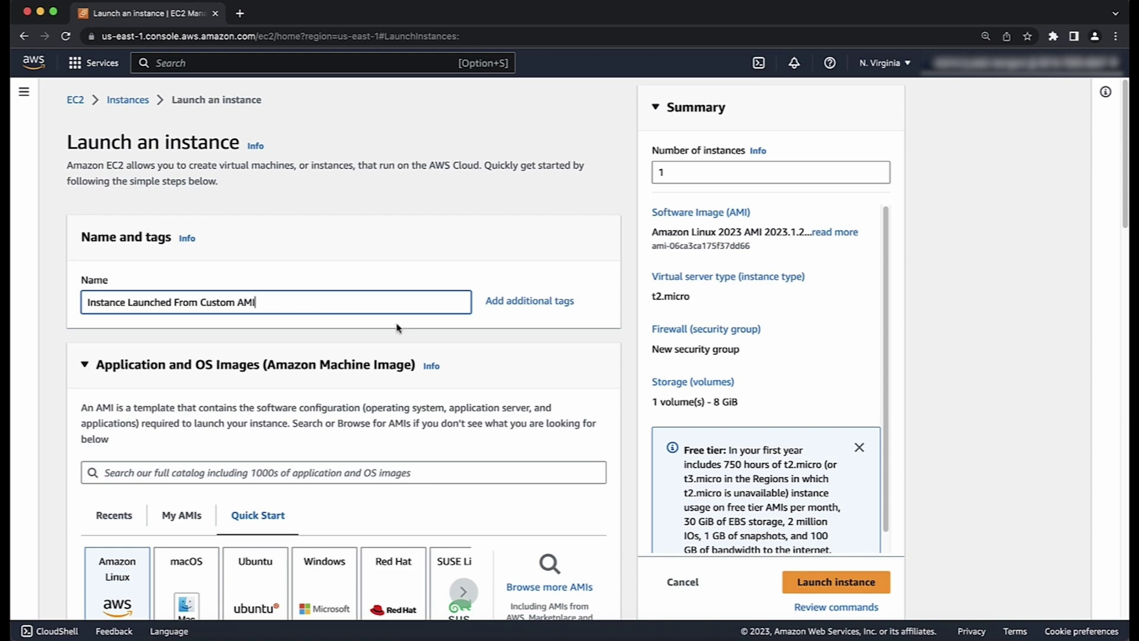
Step: Pick AMI Copy 7/12/23 from the account's My AMIs as the instance image
click(550, 584)
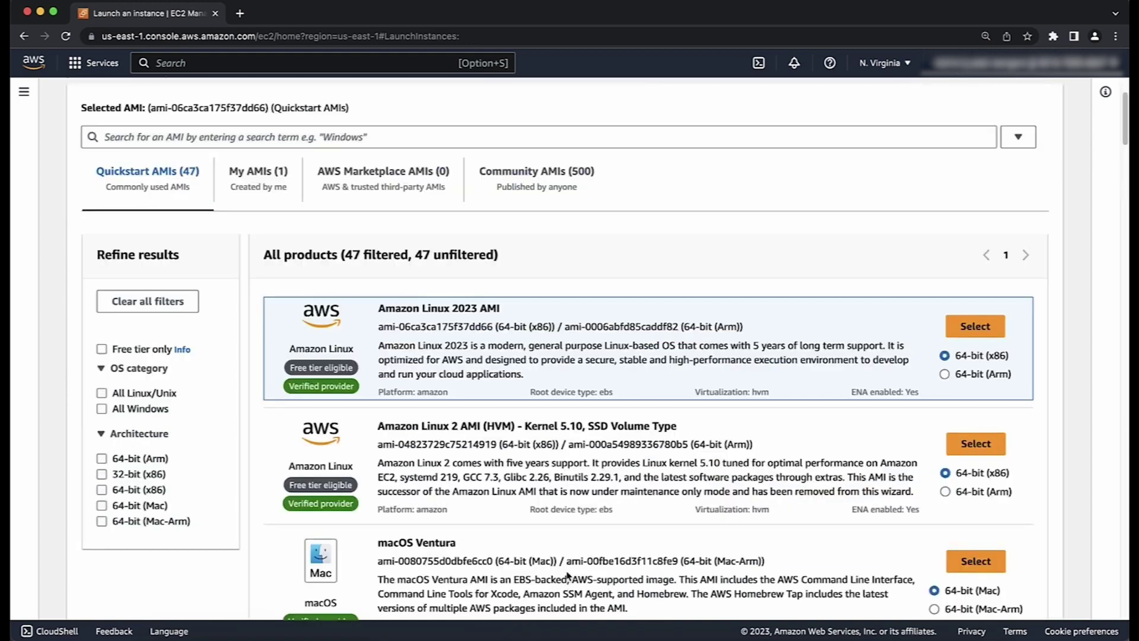
click(291, 189)
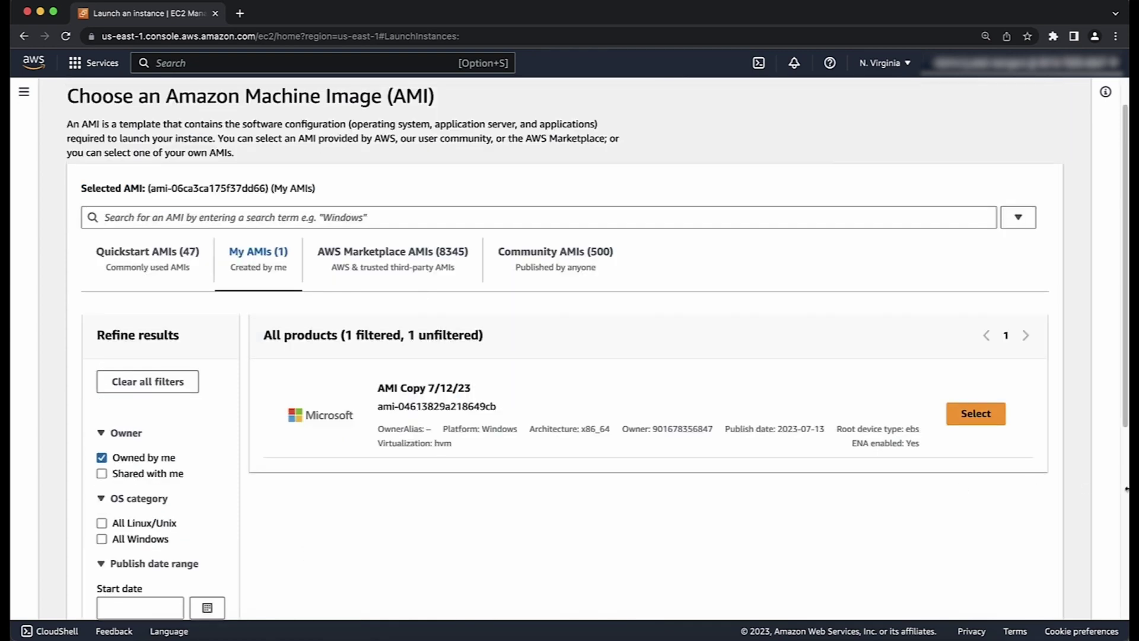
click(990, 417)
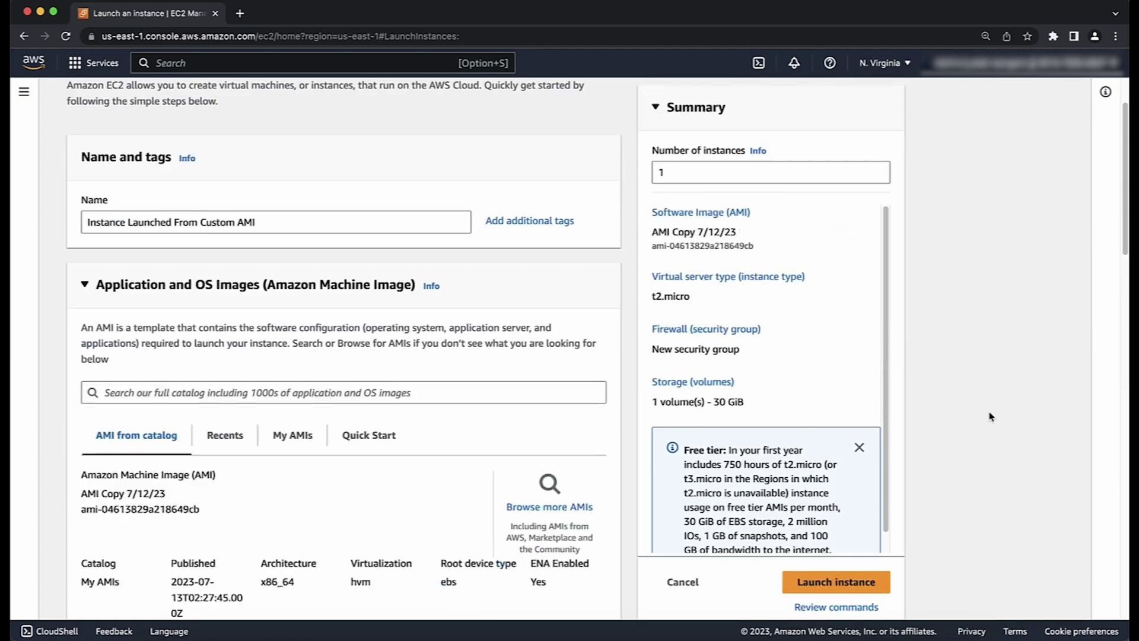
Step: Keep the t2.micro instance type and choose the MAC-Keypair2 login key pair
scroll(990, 417, down, 10)
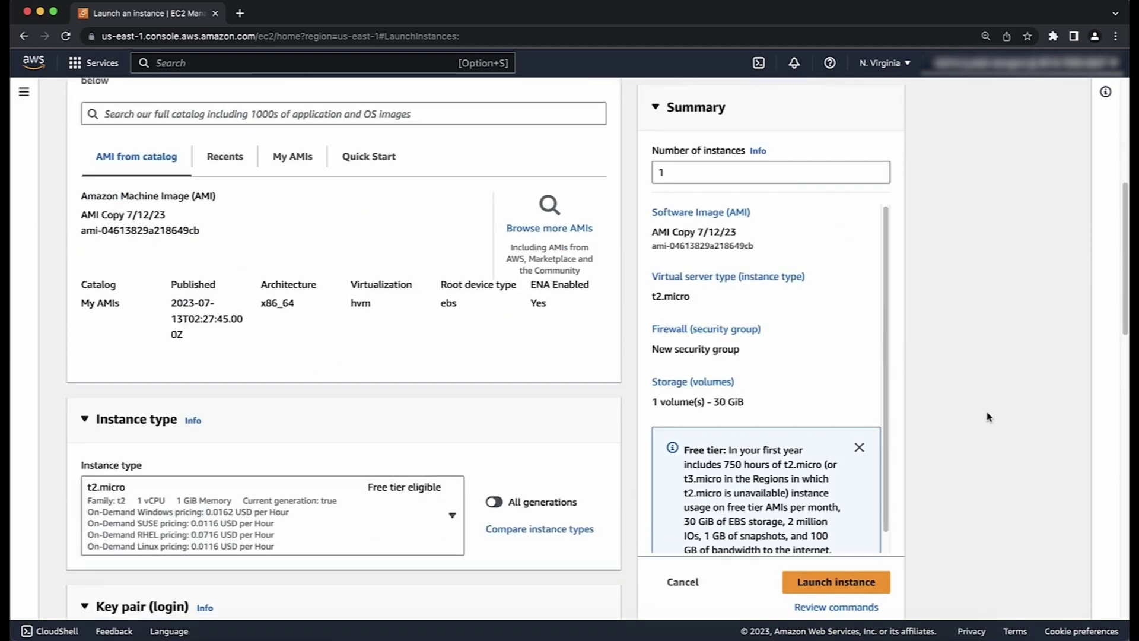
scroll(990, 417, down, 2)
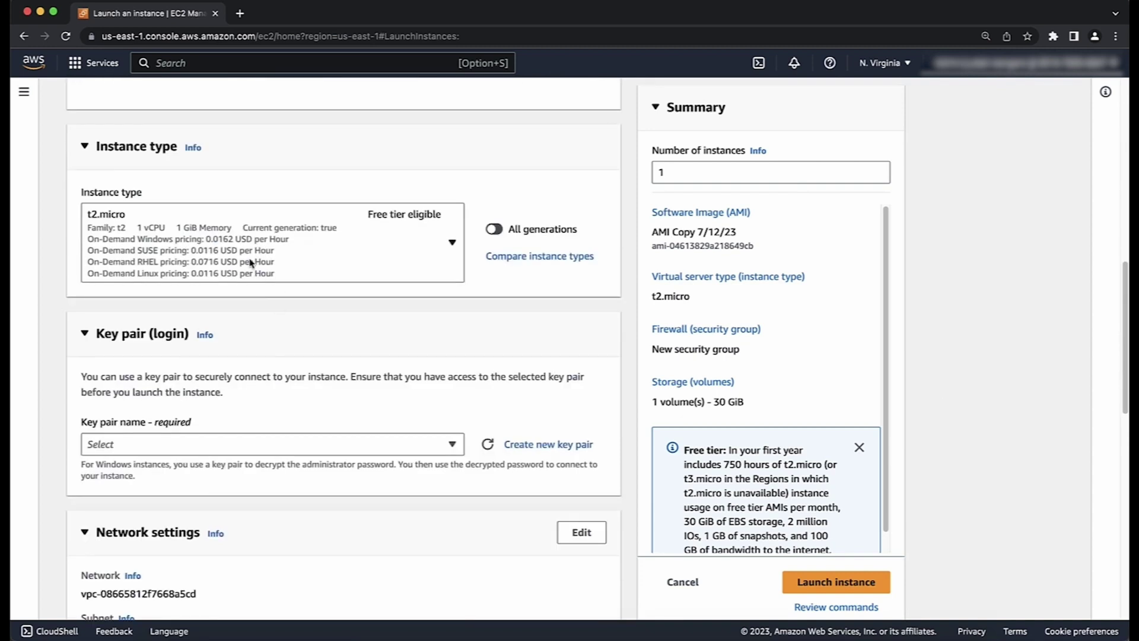
click(251, 263)
click(250, 263)
click(267, 442)
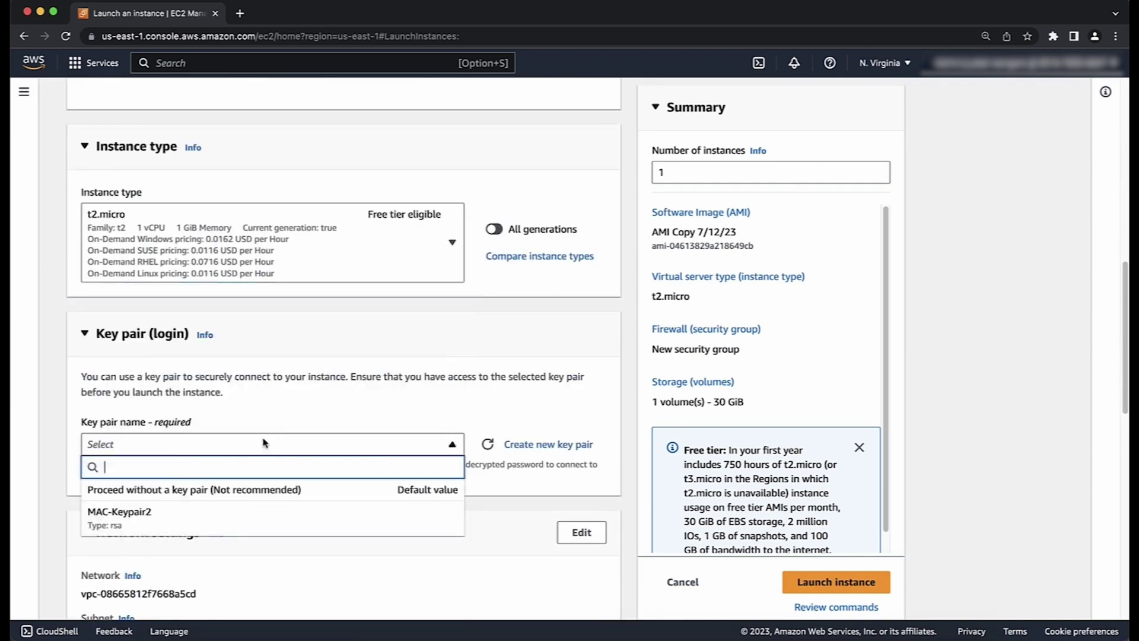
click(246, 512)
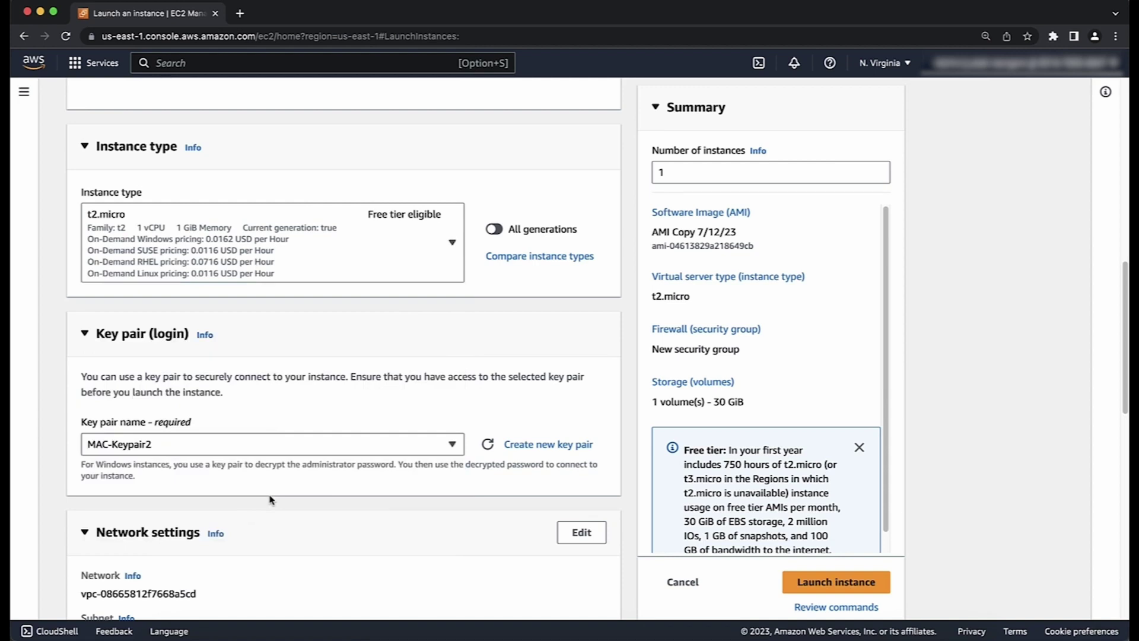
scroll(329, 501, down, 7)
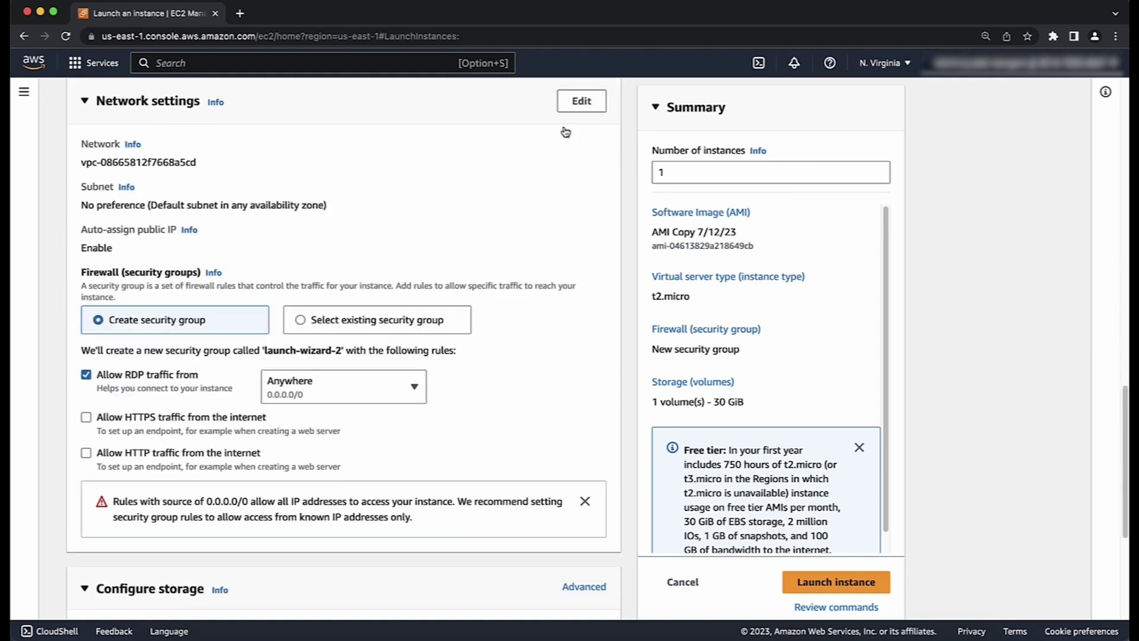
Step: Set the network to the default VPC and subnet subnet-0154c83a4d7eca493 (us-east-1a)
click(583, 101)
click(234, 179)
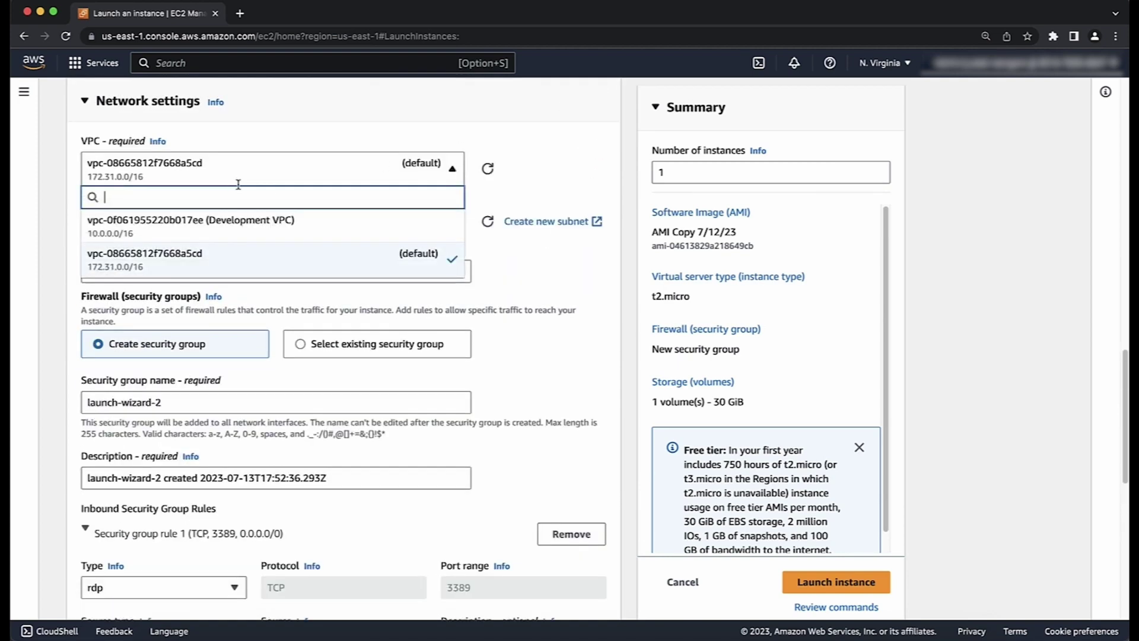
click(244, 261)
click(389, 223)
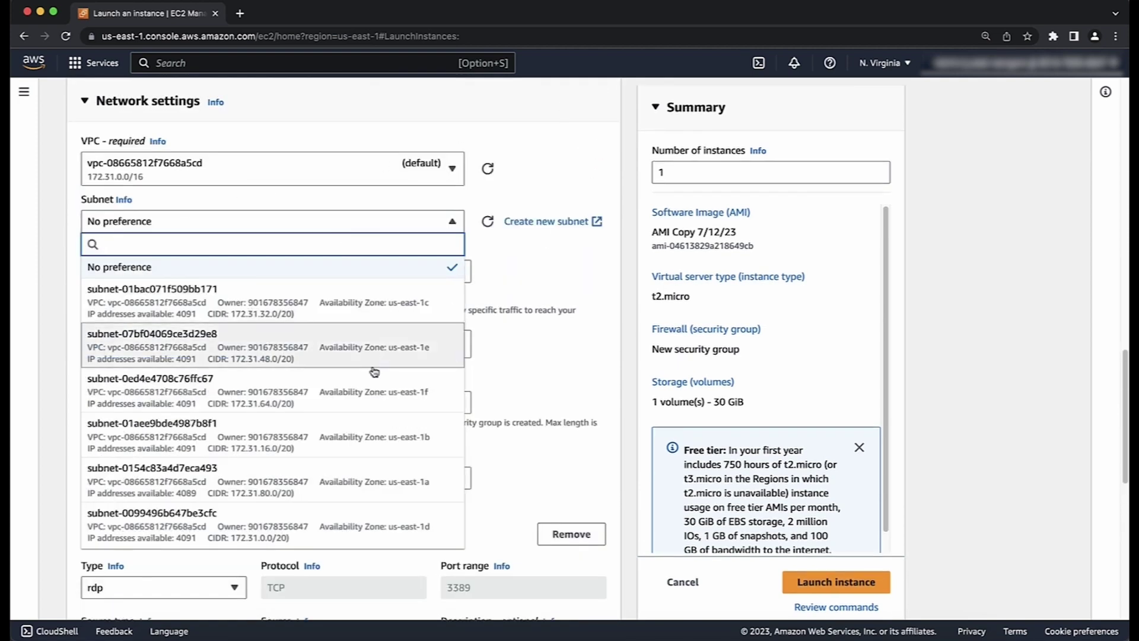
click(372, 481)
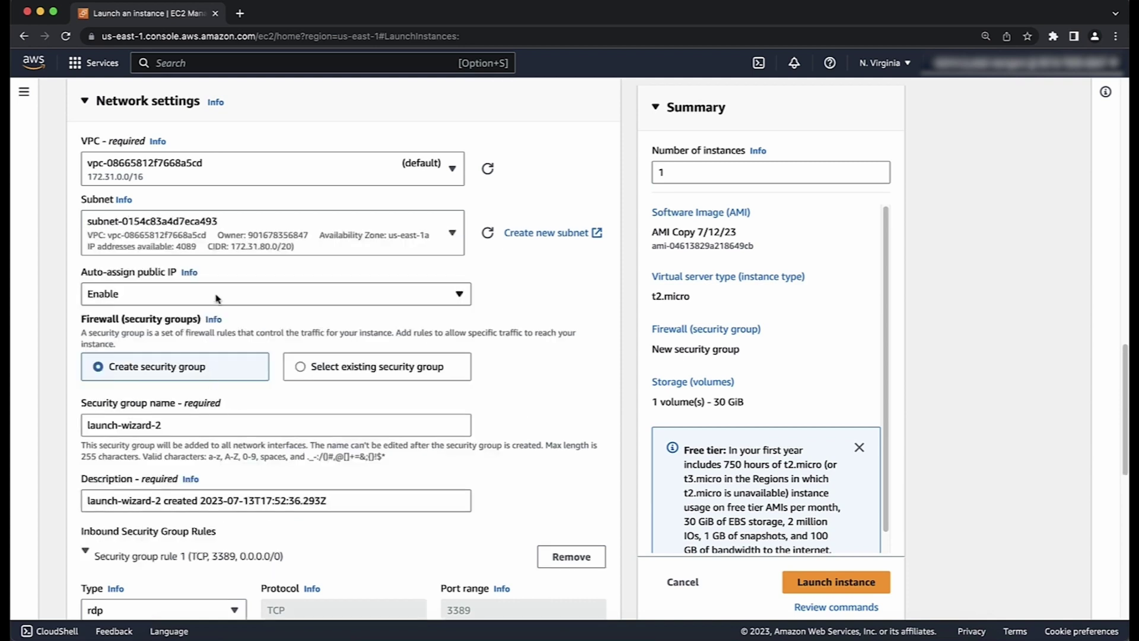
Step: Attach the existing launch-wizard-1 security group and expand Advanced network configuration
click(313, 366)
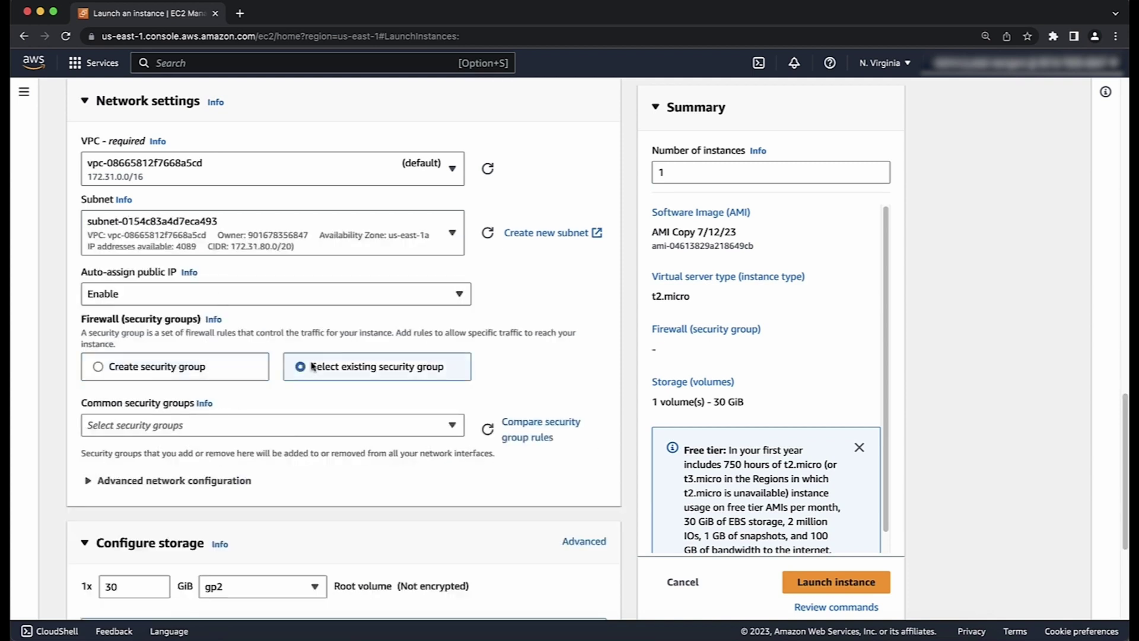
click(325, 426)
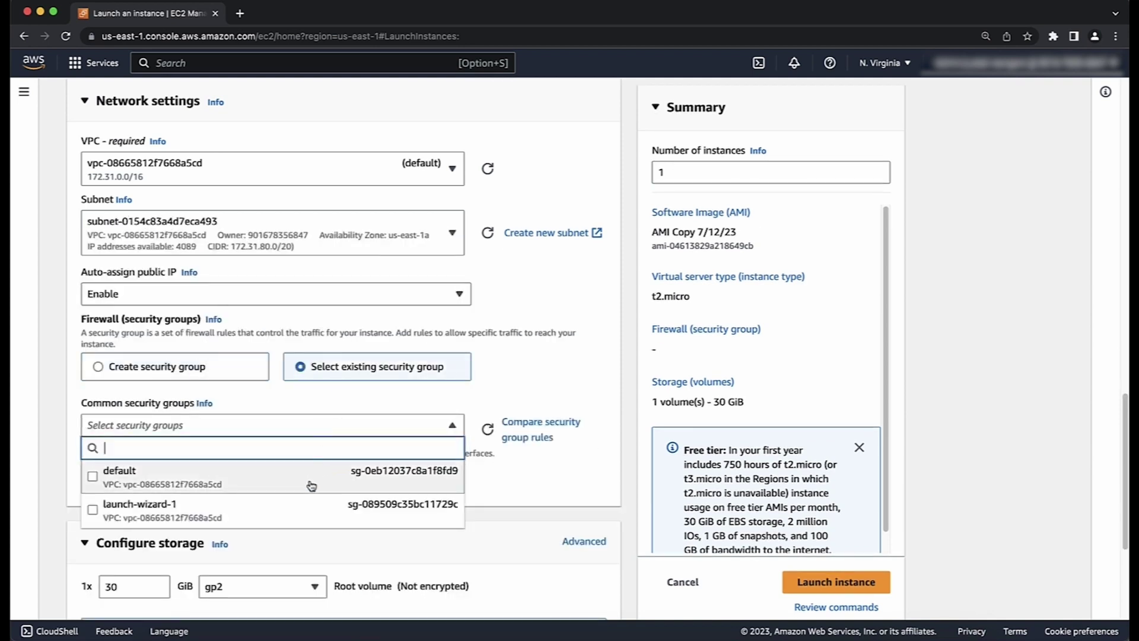
click(304, 502)
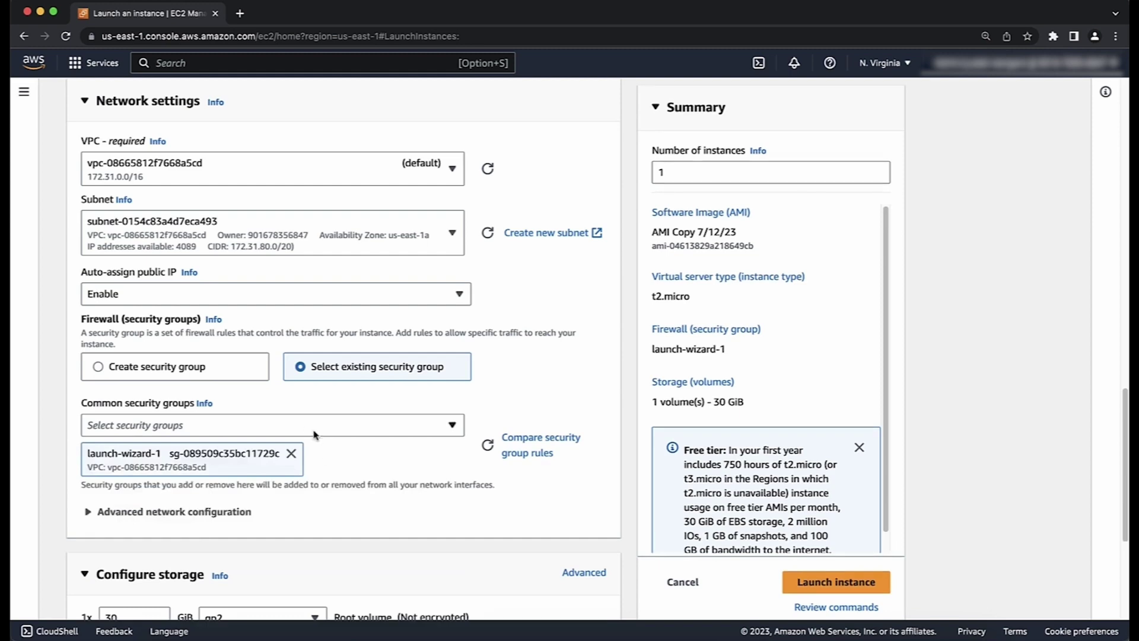
click(195, 513)
scroll(413, 473, up, 4)
scroll(414, 473, down, 8)
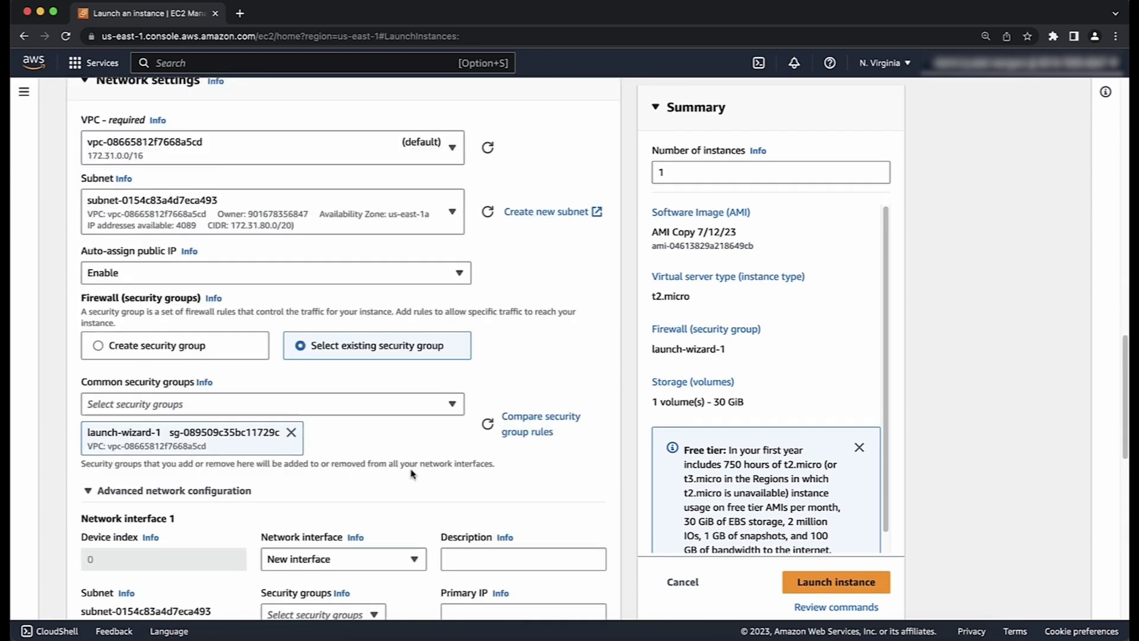
scroll(403, 427, down, 1)
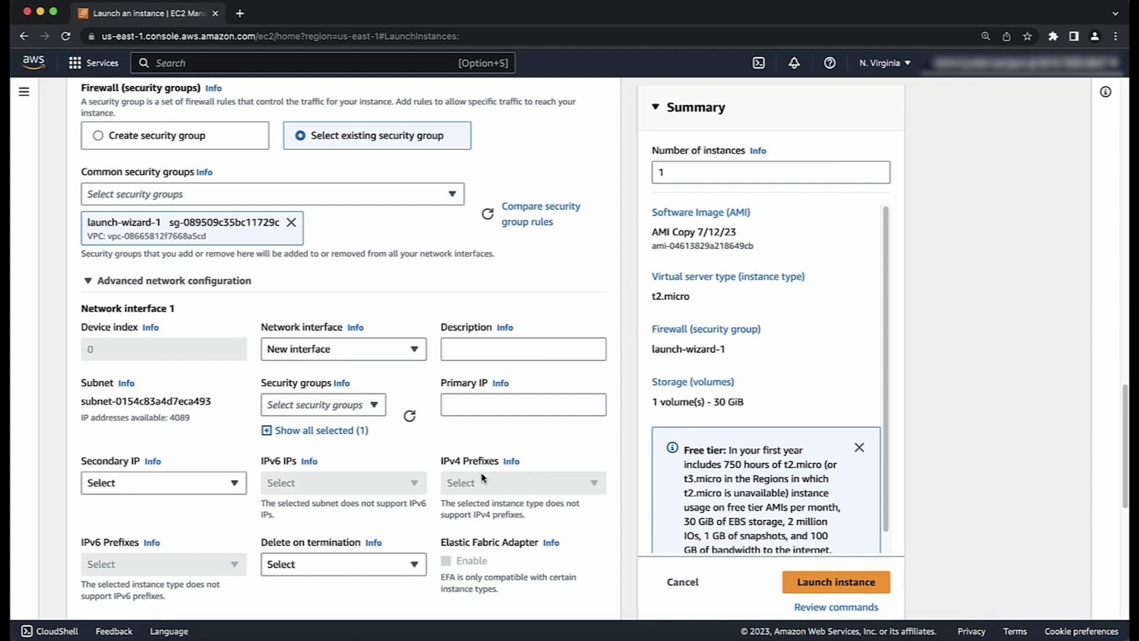
scroll(482, 476, down, 8)
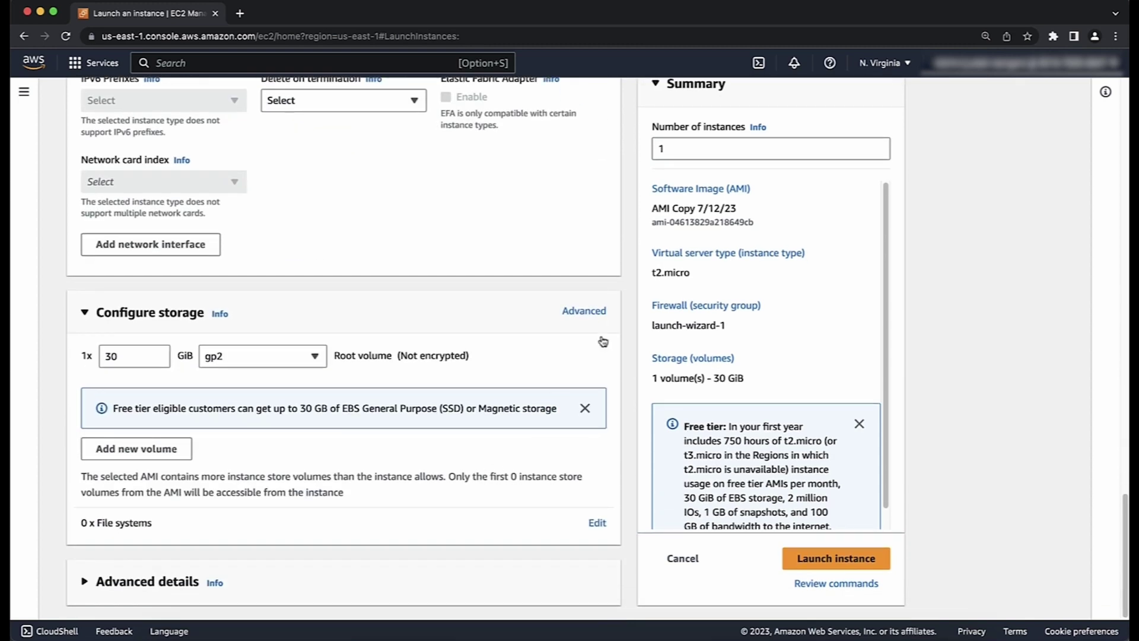
Step: Show the 30 GiB gp2 root volume's advanced storage settings and expand Advanced details
click(570, 310)
scroll(550, 425, down, 1)
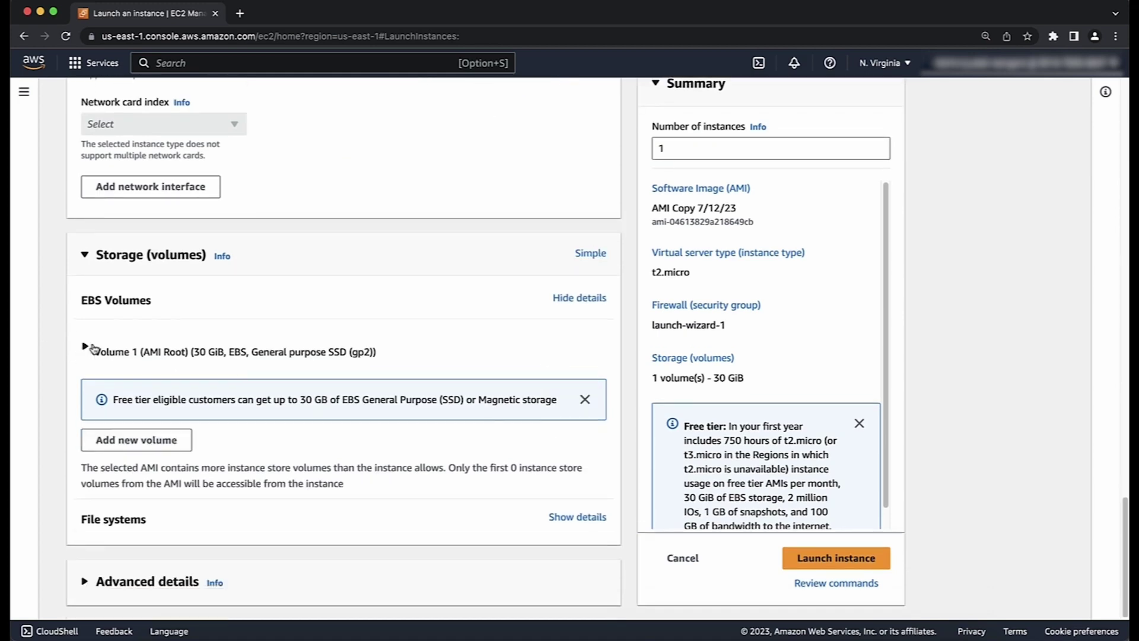
click(93, 349)
scroll(507, 505, down, 3)
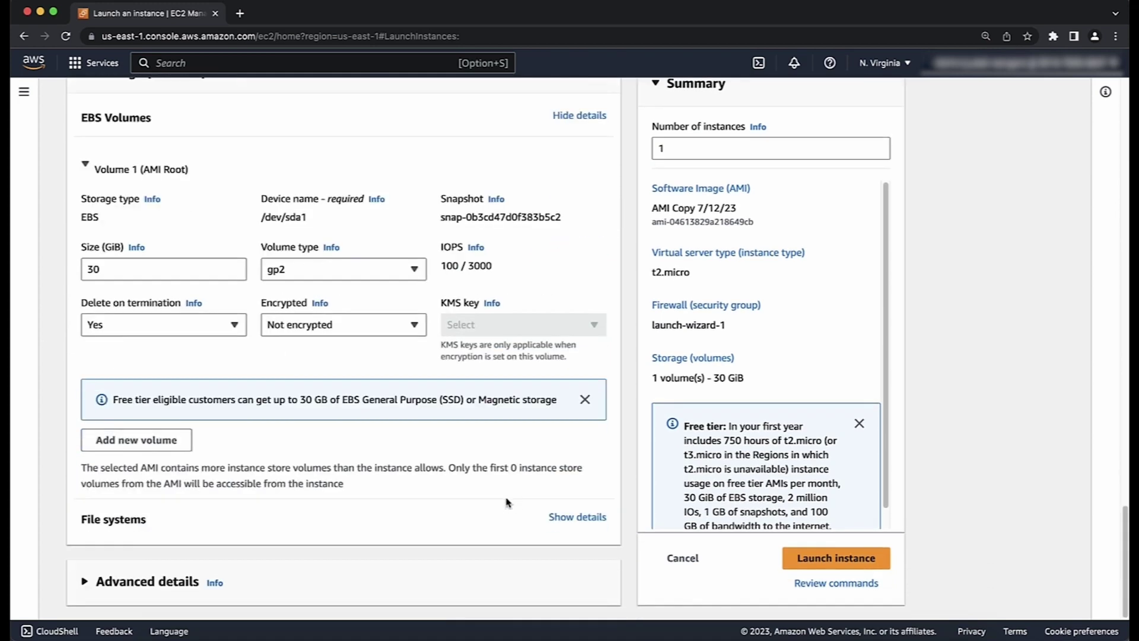
click(112, 593)
scroll(348, 549, down, 7)
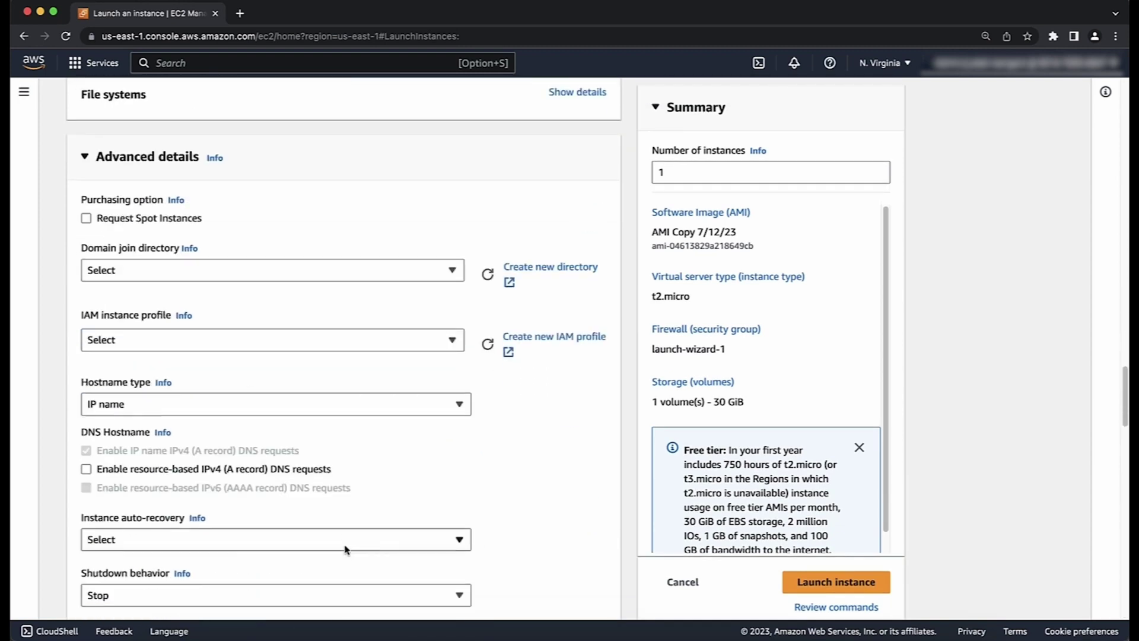
Step: Review the Advanced details, then launch the instance built from AMI Copy 7/12/23
scroll(346, 549, down, 1)
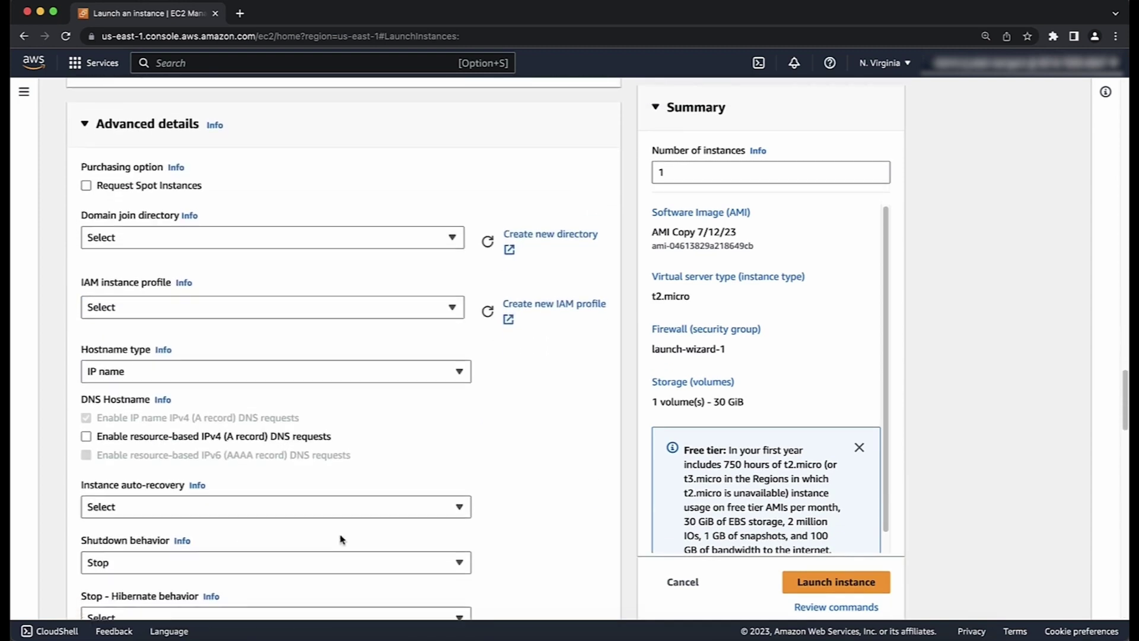
scroll(342, 538, down, 2)
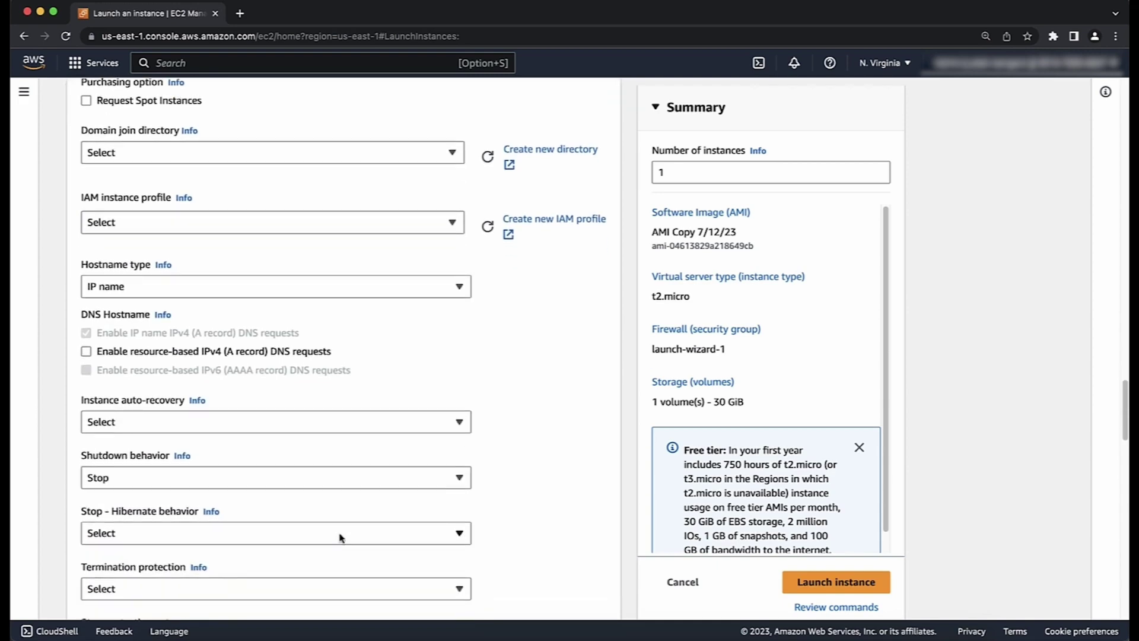
scroll(341, 538, down, 5)
scroll(342, 538, down, 5)
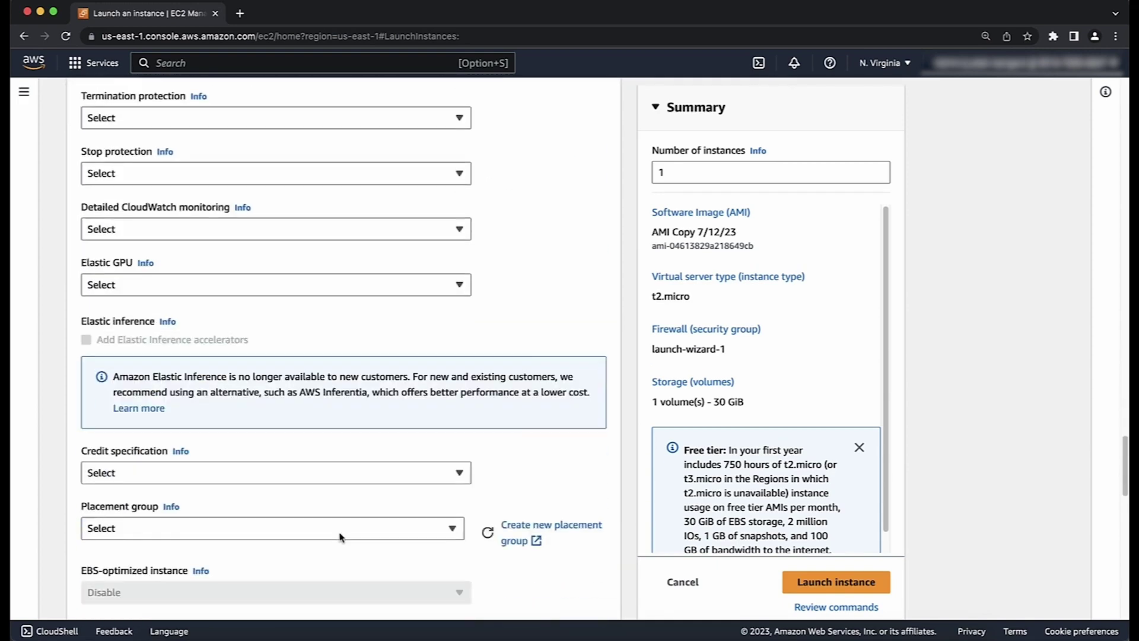
scroll(340, 537, down, 6)
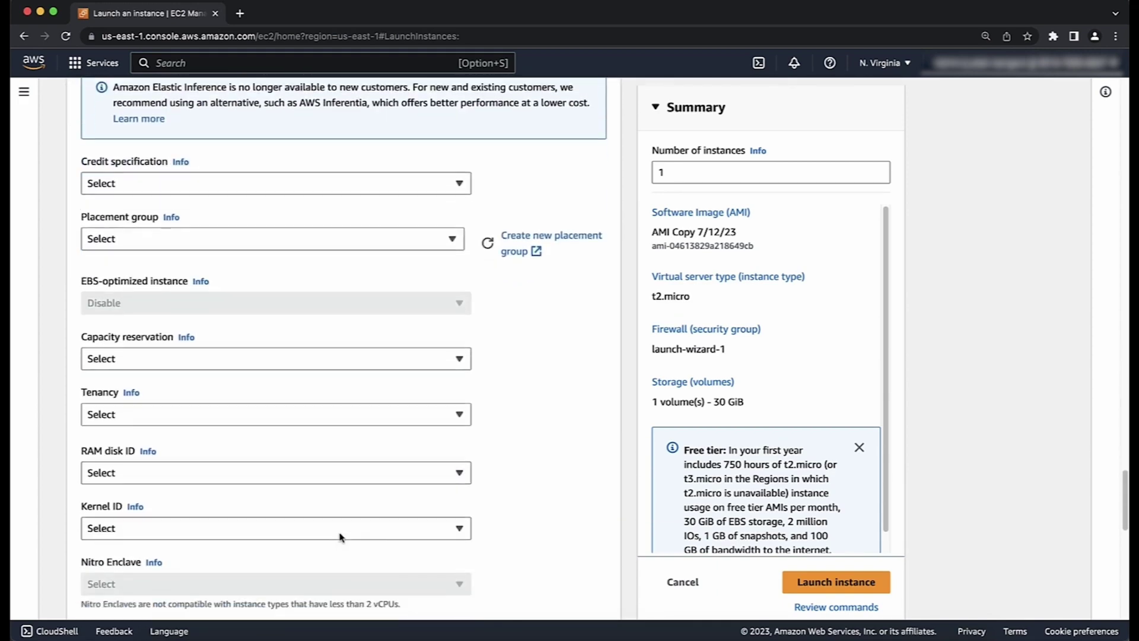
scroll(340, 537, down, 15)
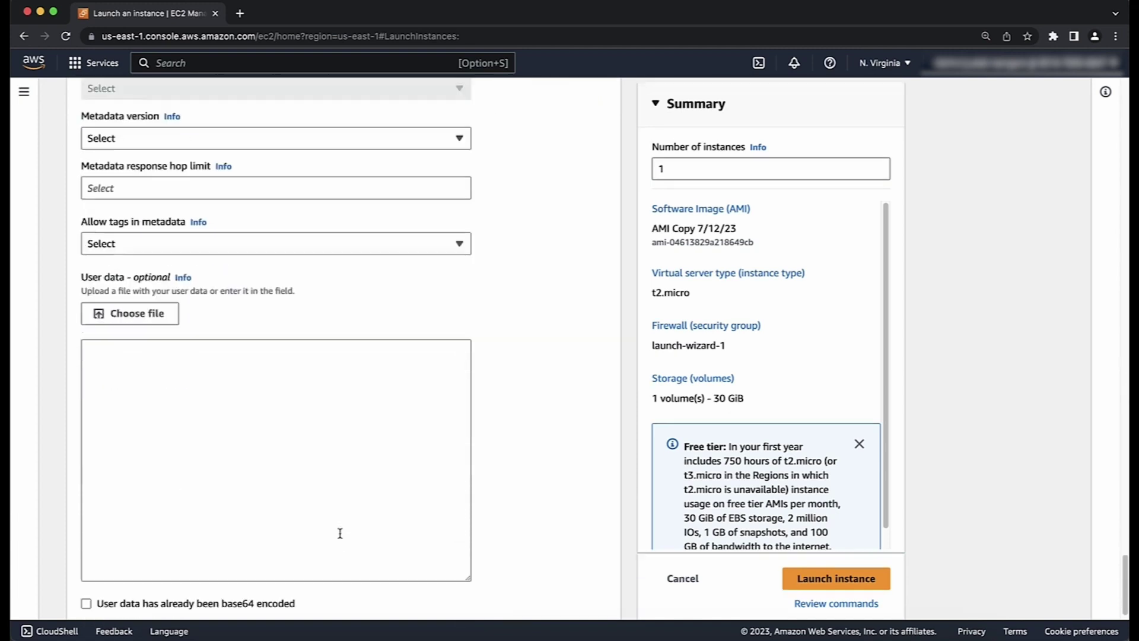
scroll(340, 533, down, 1)
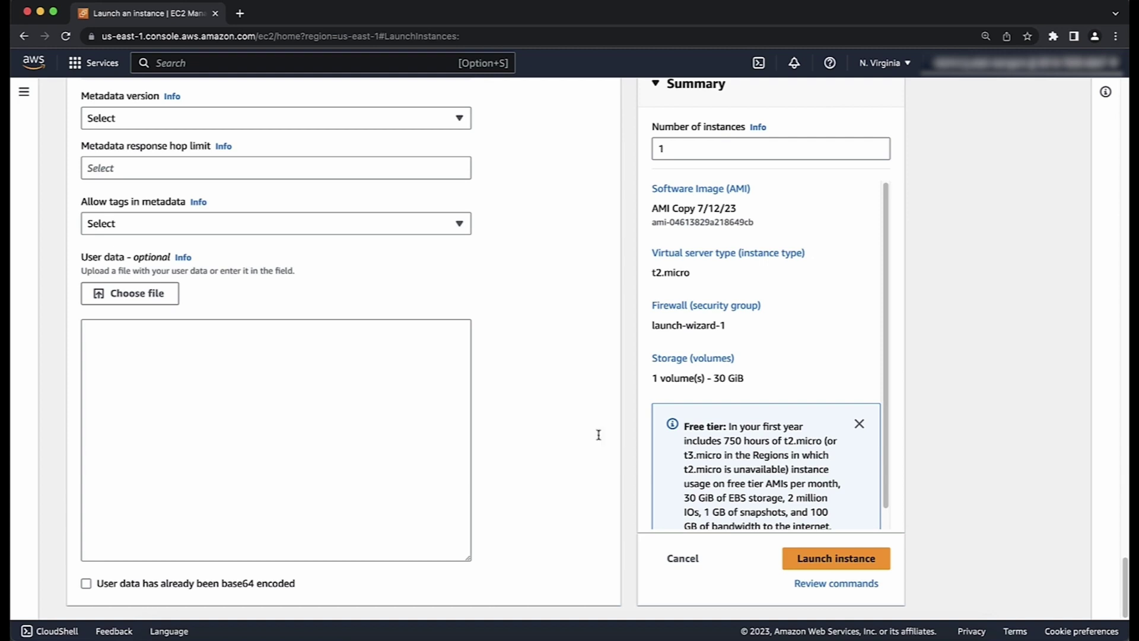
scroll(740, 325, down, 1)
scroll(740, 325, up, 1)
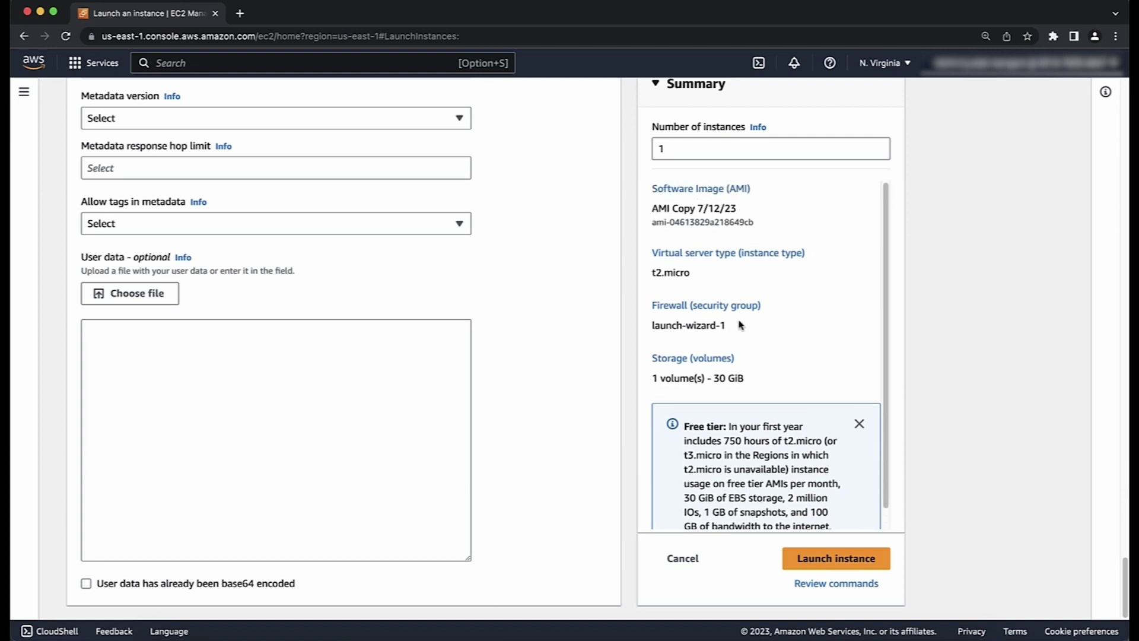
click(854, 559)
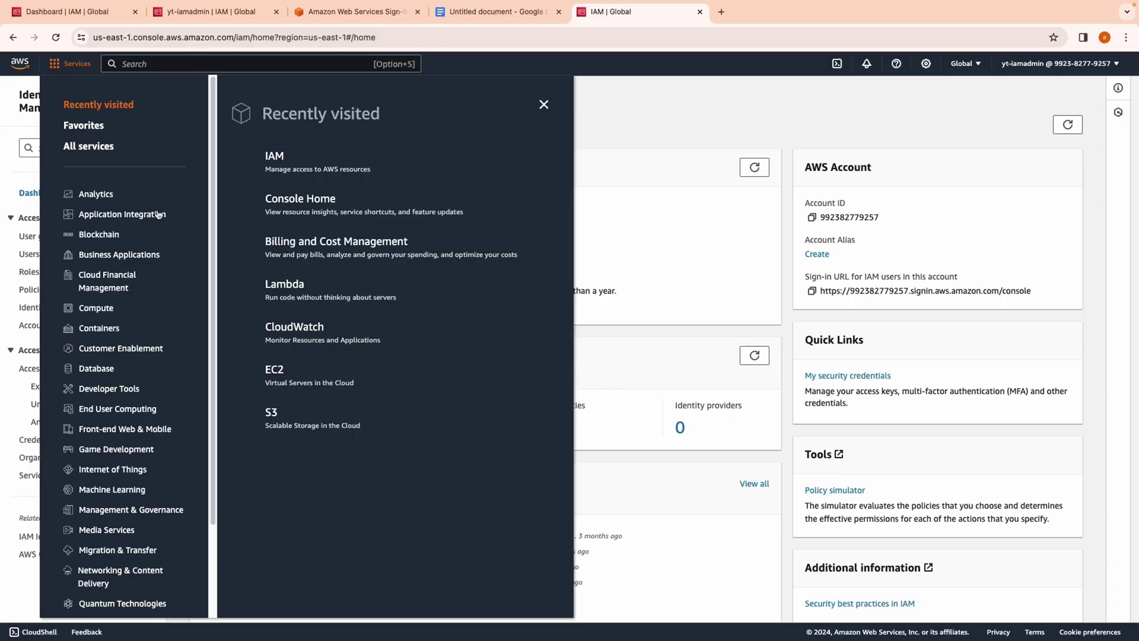
Step: Go to Amazon S3 from the recently visited services
click(273, 417)
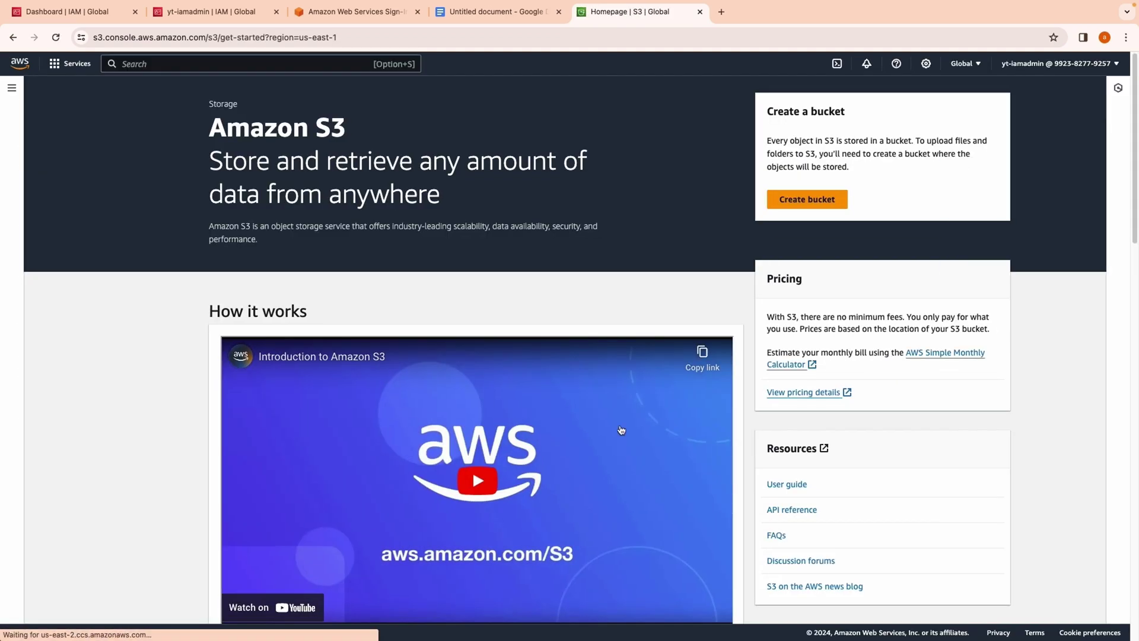
click(793, 203)
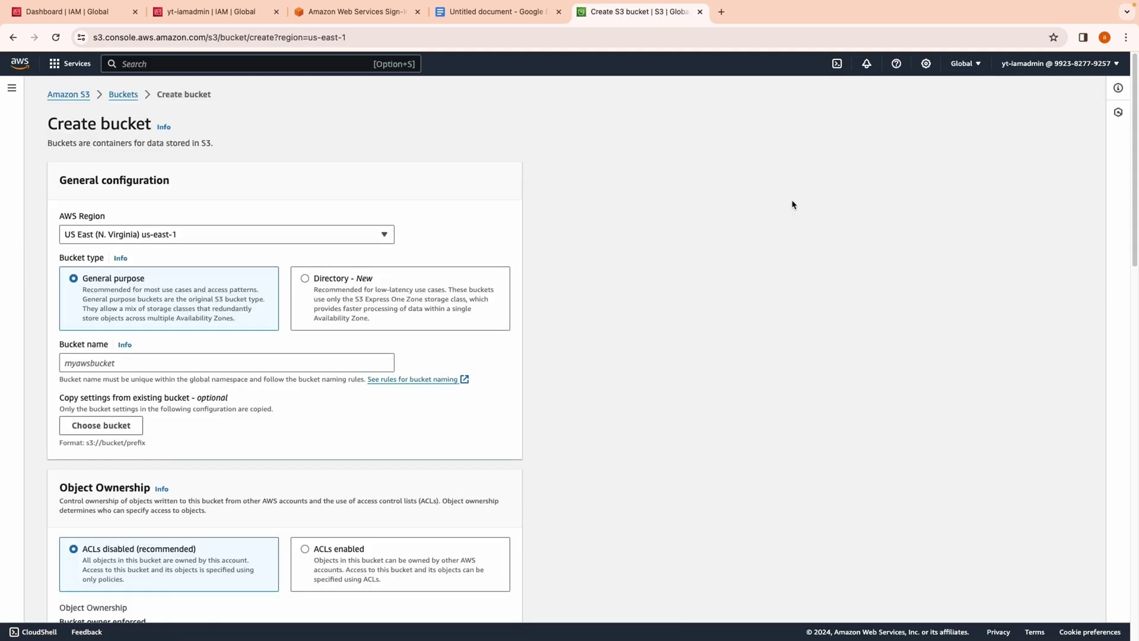
click(13, 37)
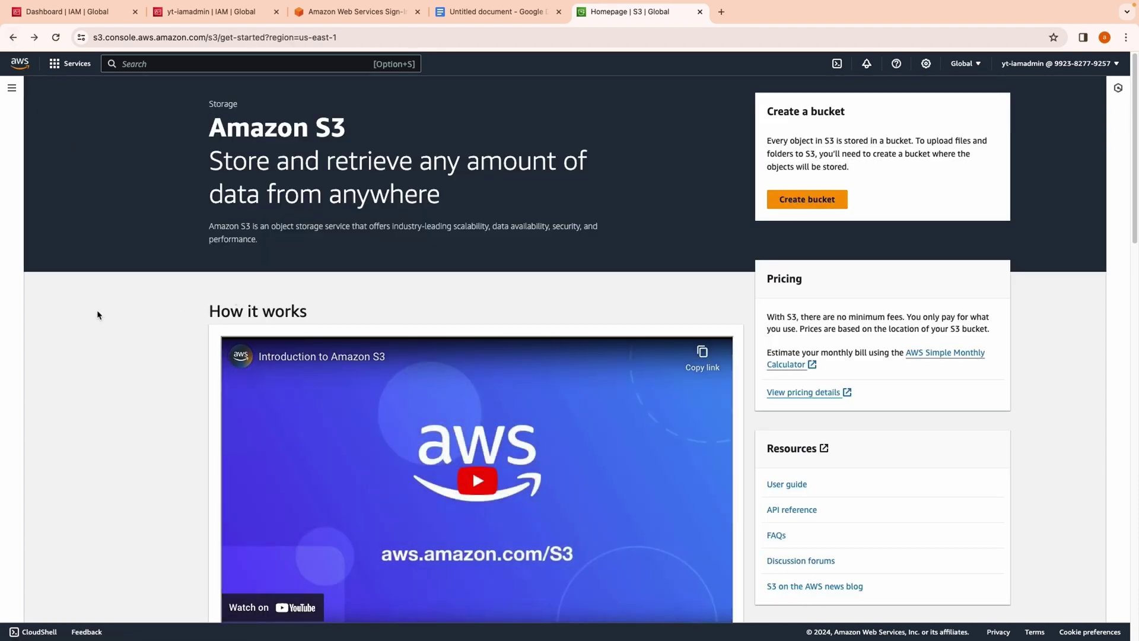
scroll(479, 289, down, 4)
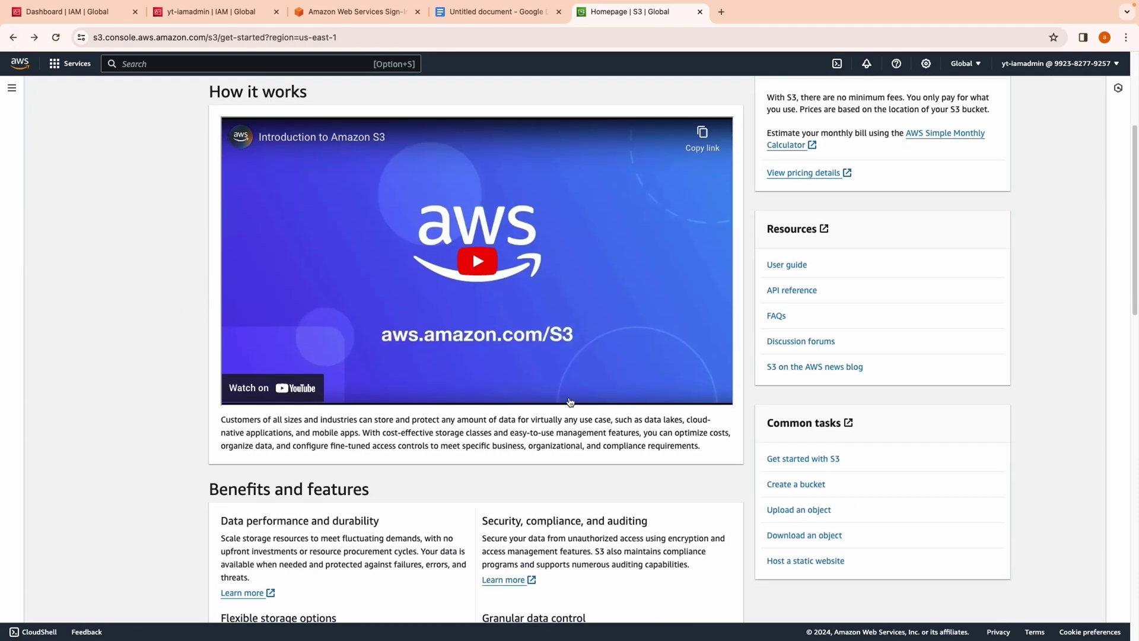
scroll(394, 407, down, 5)
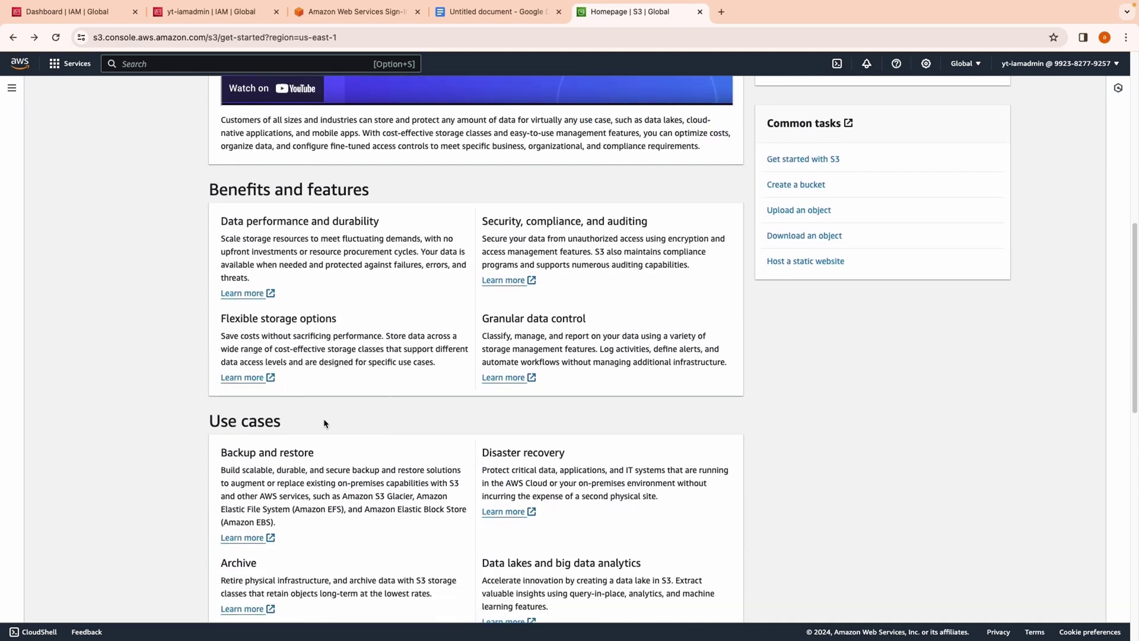
scroll(325, 423, down, 5)
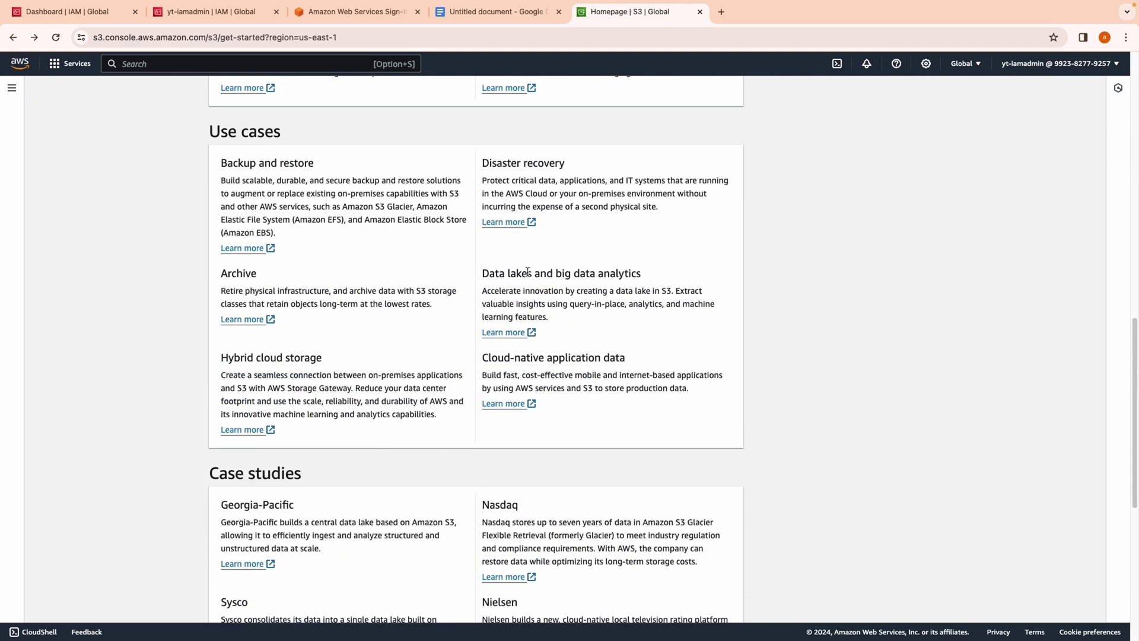
scroll(476, 383, down, 4)
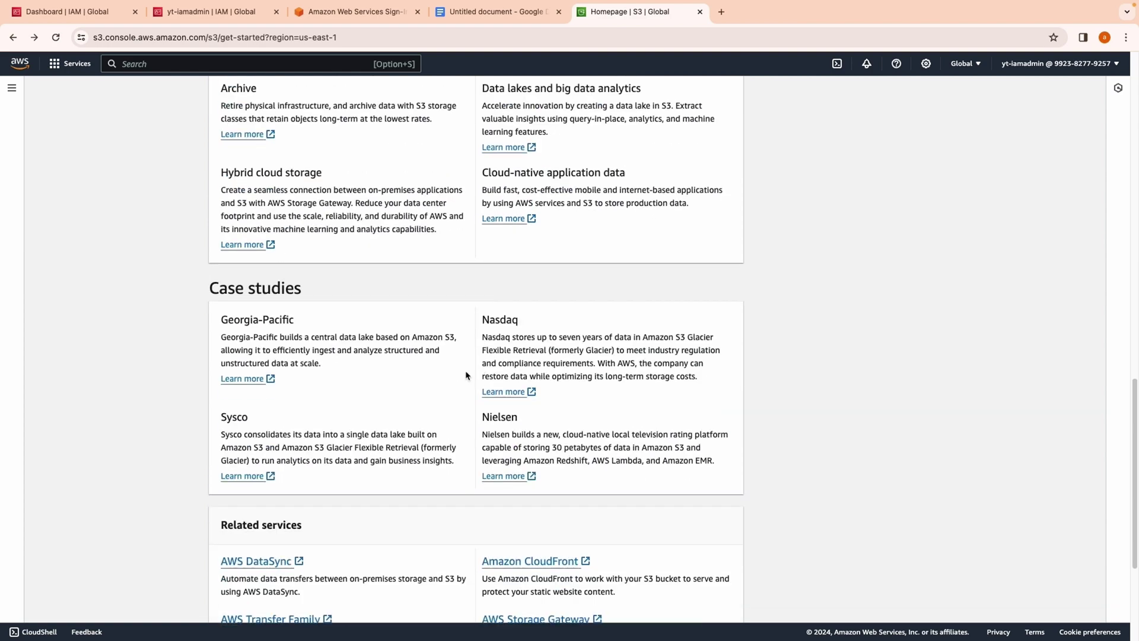
scroll(460, 365, up, 15)
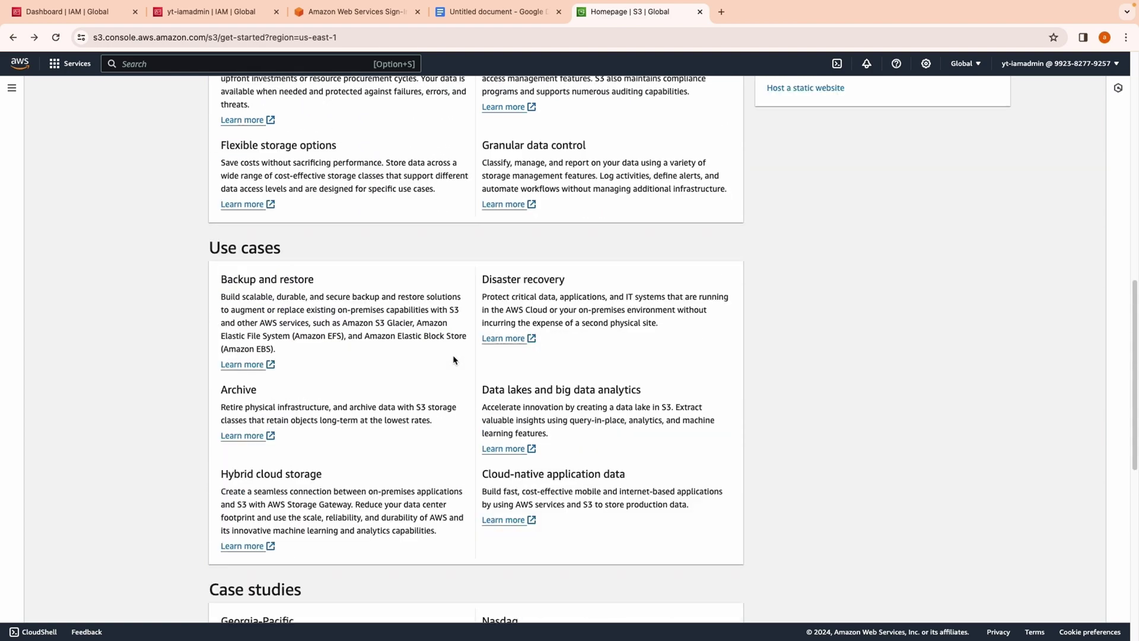
scroll(454, 360, up, 3)
scroll(629, 477, down, 17)
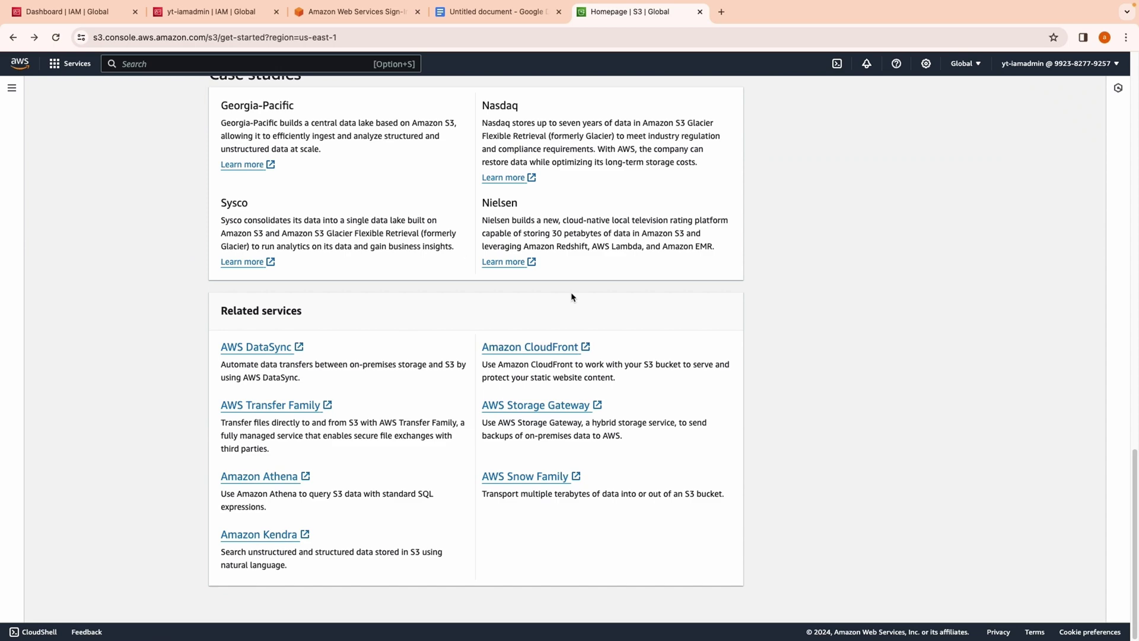
scroll(573, 266, up, 20)
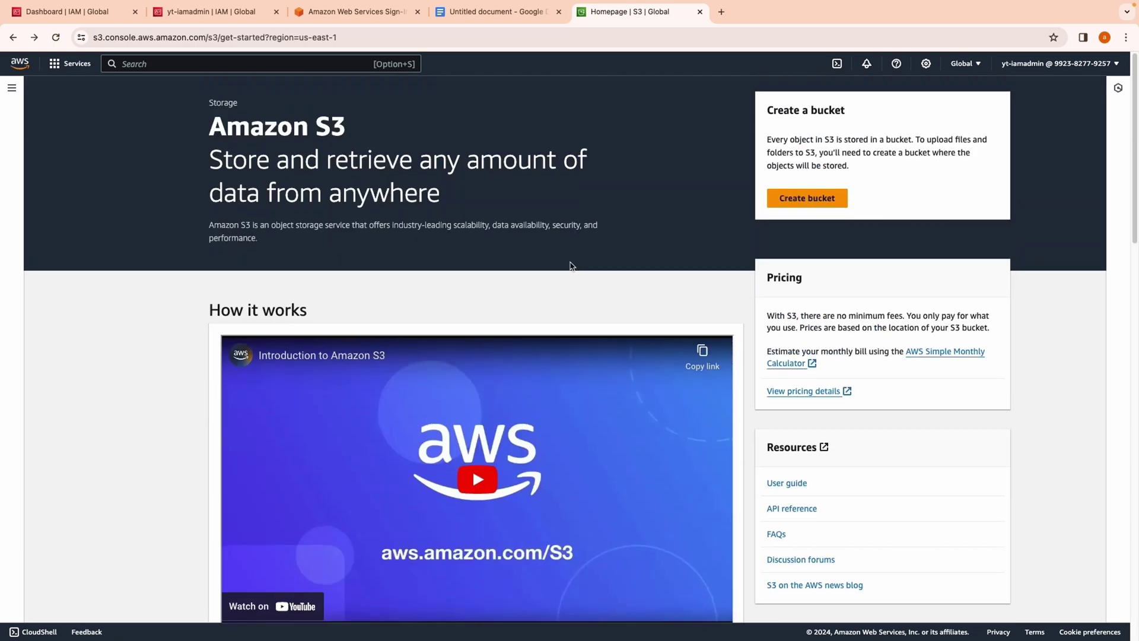
Step: Look through the Create bucket form's defaults: region us-east-1, General purpose bucket type
click(809, 202)
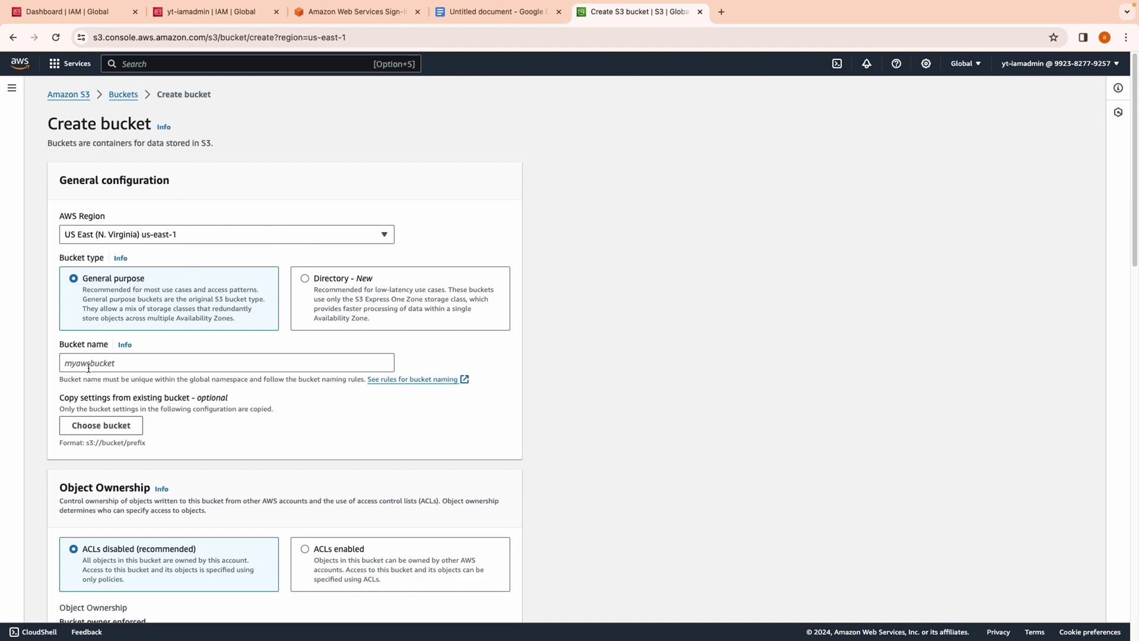
scroll(202, 372, down, 7)
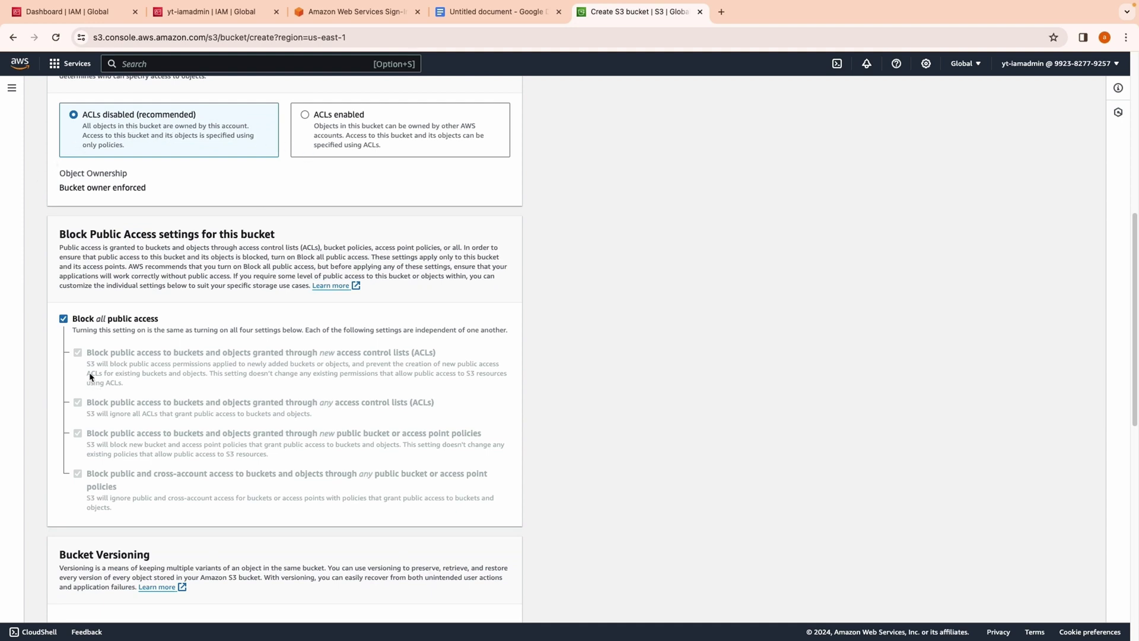
scroll(173, 395, down, 5)
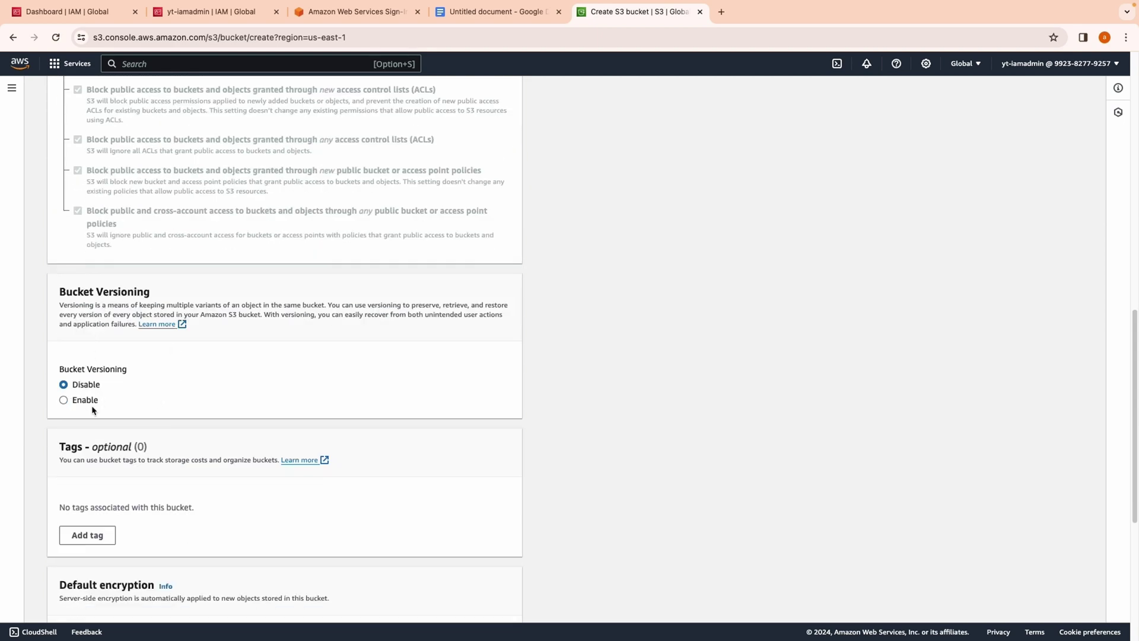
scroll(155, 350, down, 1)
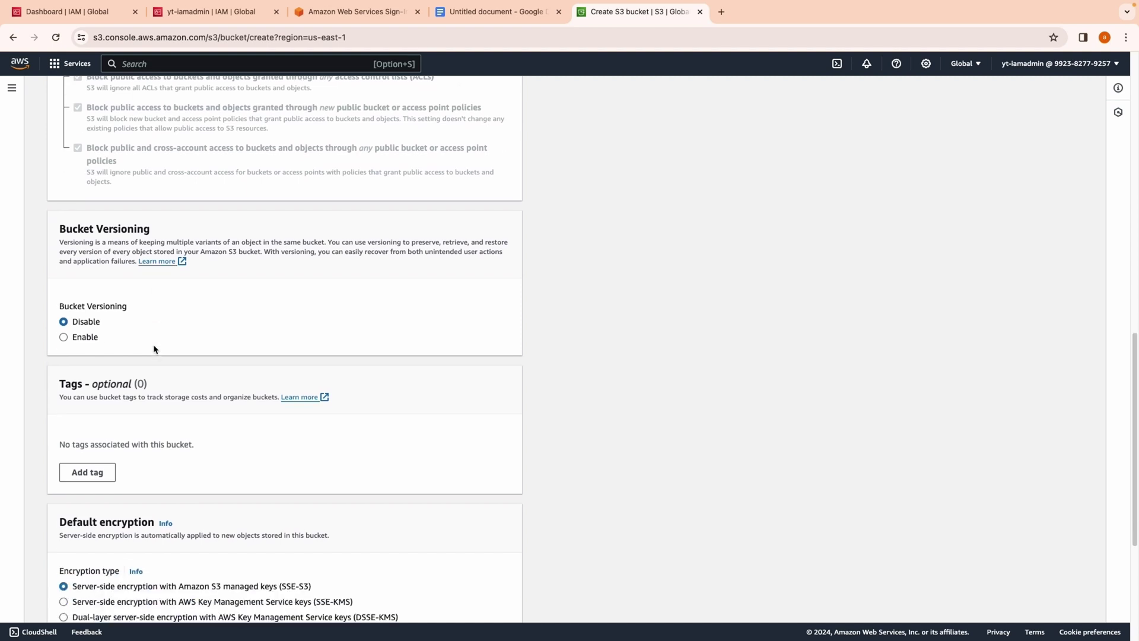
scroll(156, 345, down, 4)
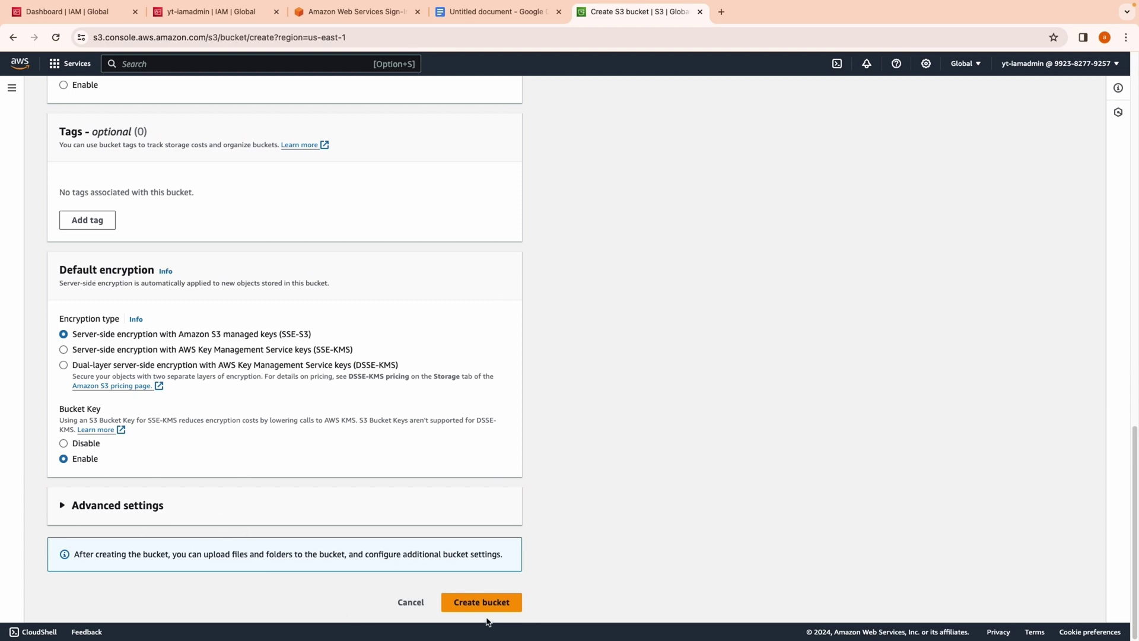
scroll(285, 461, up, 20)
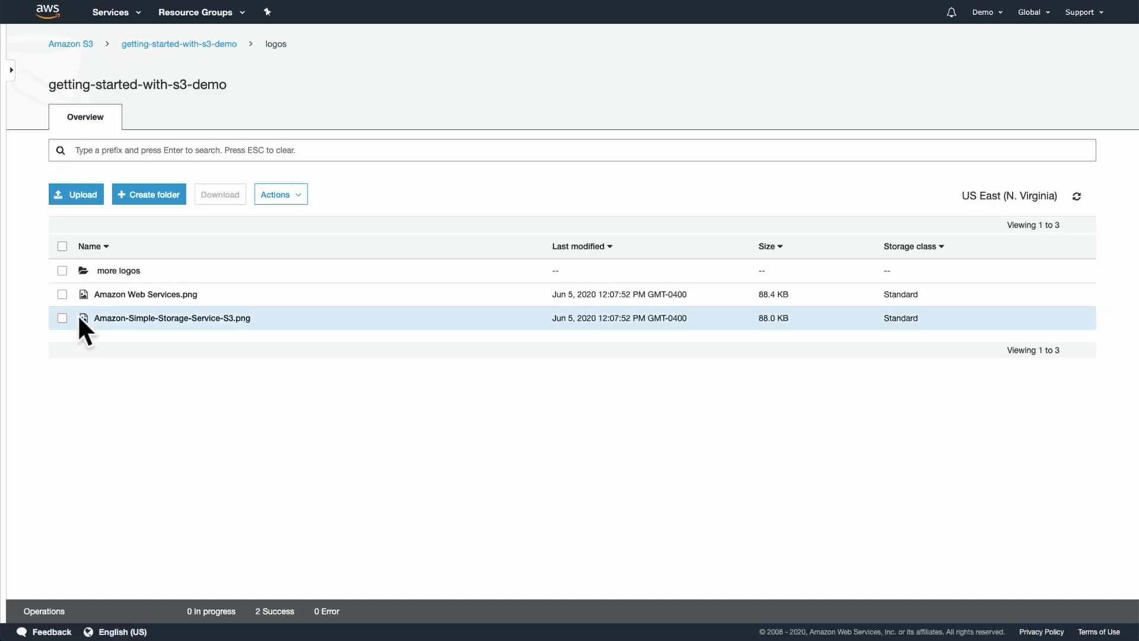
Step: Delete the 'more logos' folder from the demo bucket
click(62, 271)
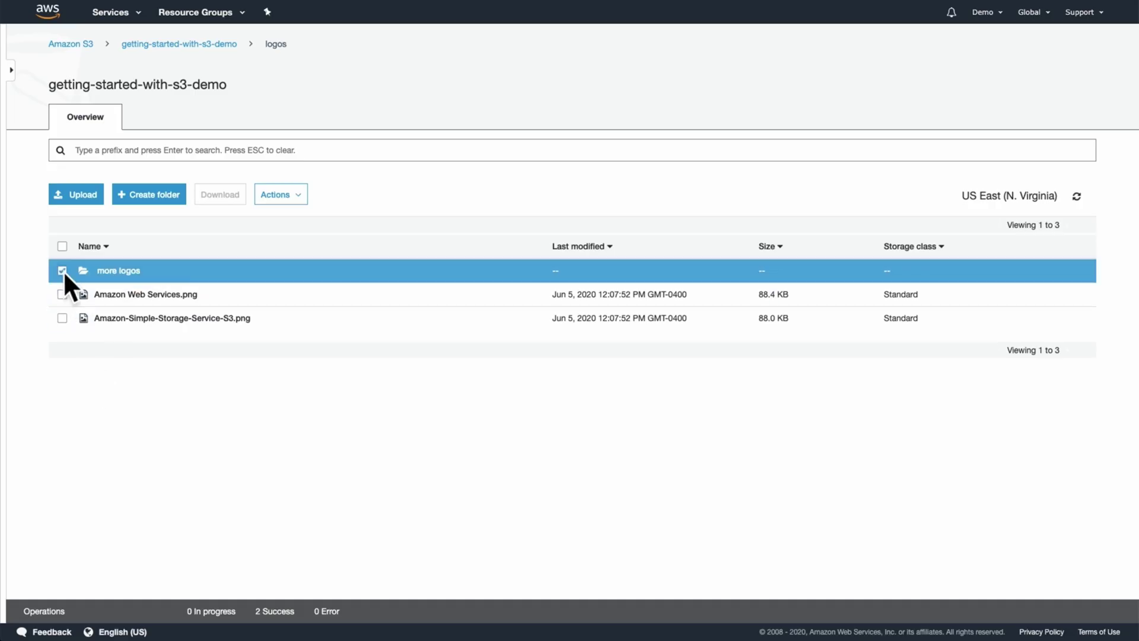
click(279, 194)
click(282, 418)
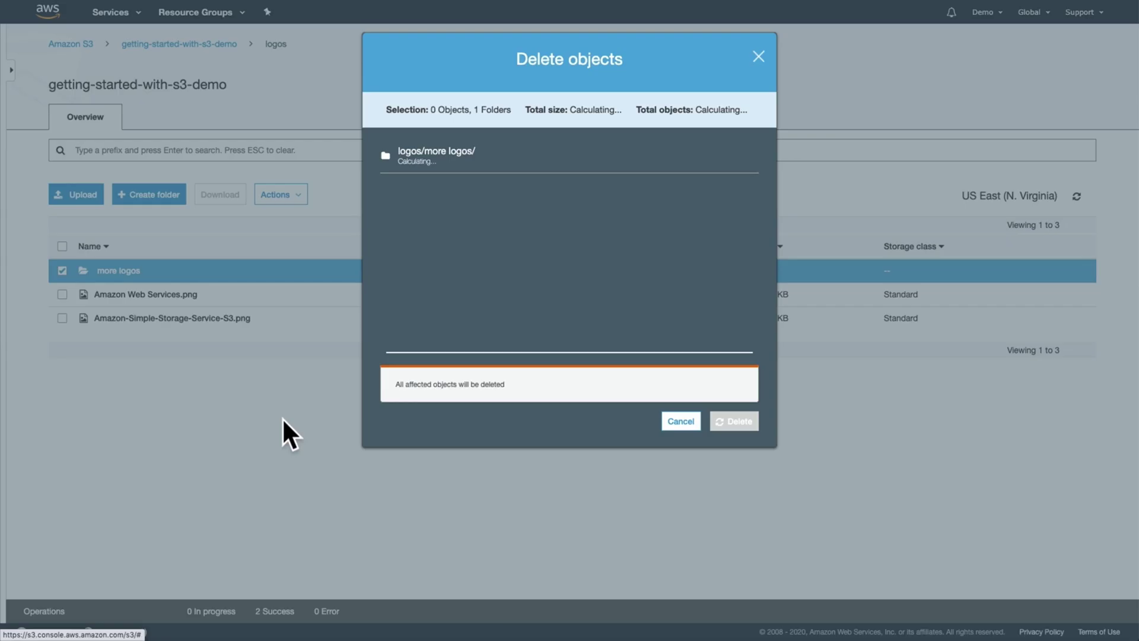
click(740, 422)
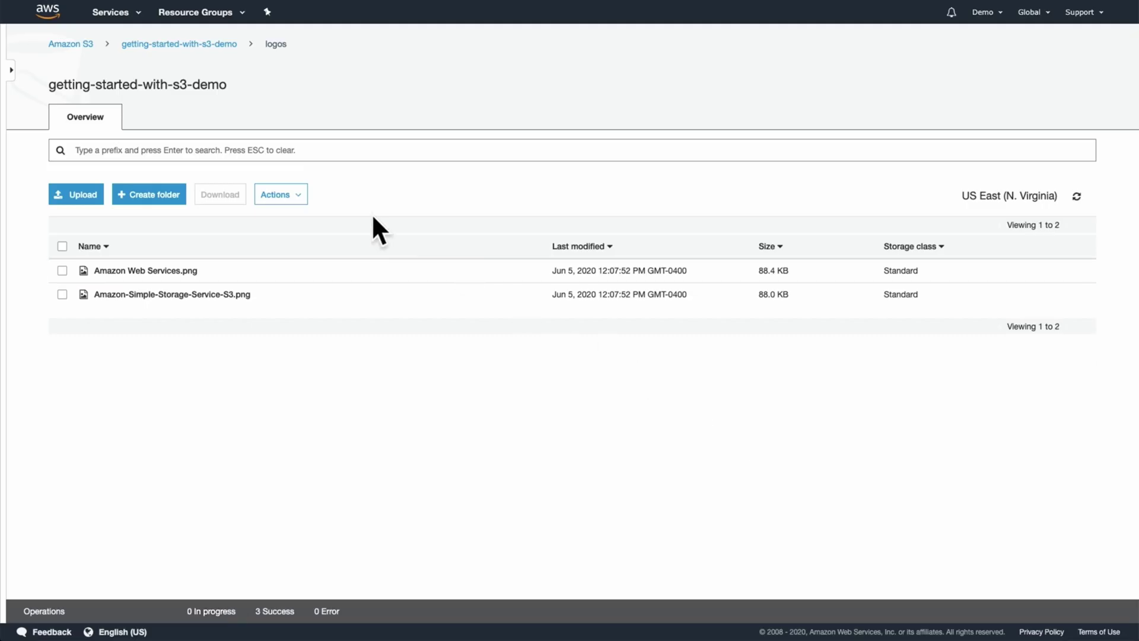
Step: Select the getting-started-with-s3-demo bucket in the Buckets list and start deleting it
click(72, 47)
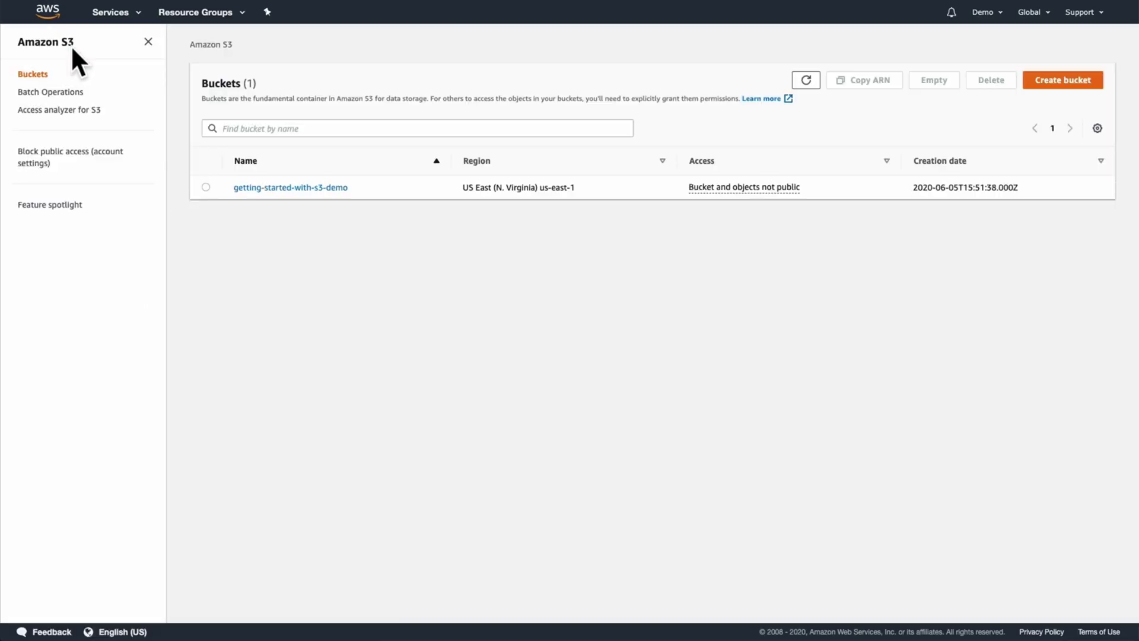
click(206, 188)
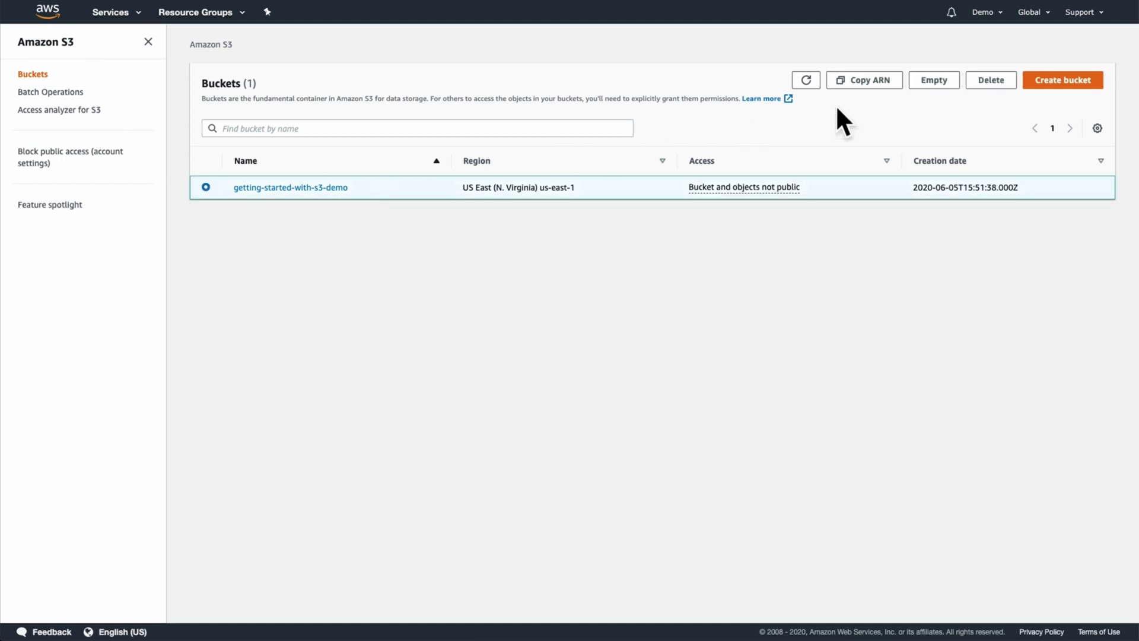
click(1003, 83)
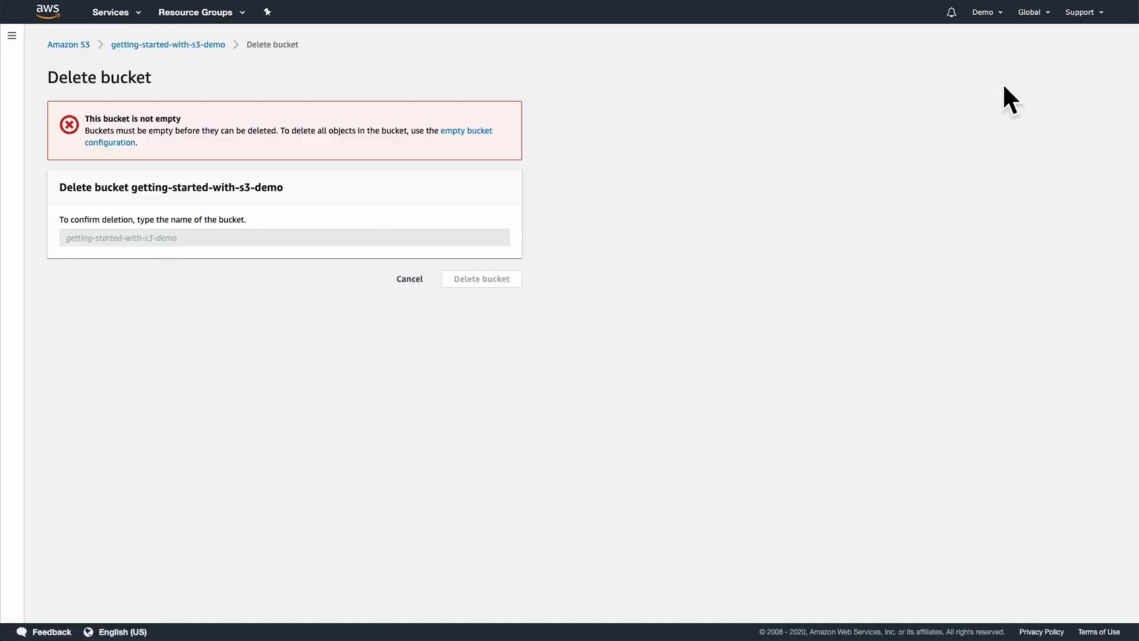
Step: Empty the getting-started-with-s3-demo bucket by confirming its name
click(463, 132)
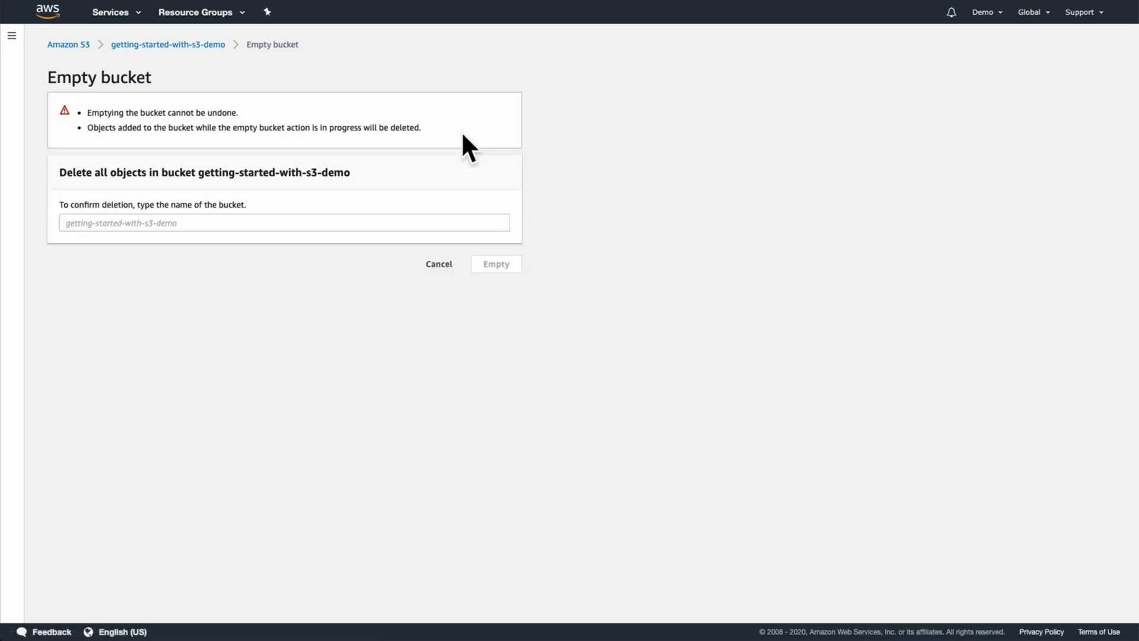
click(296, 221)
text(getting-started-with)
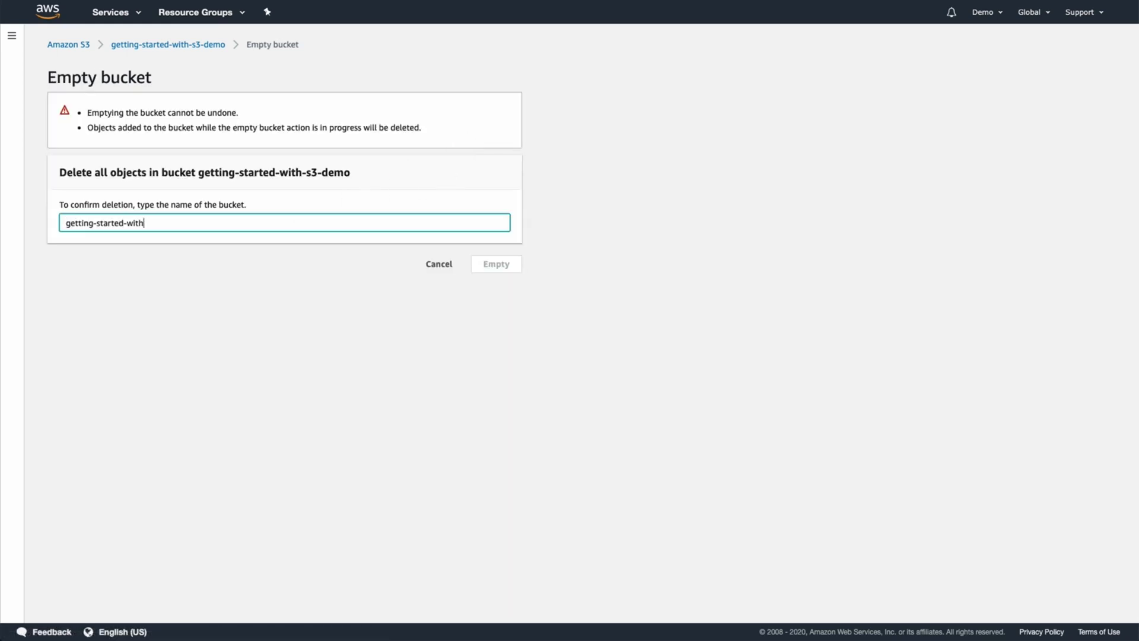
text(-s3-demo)
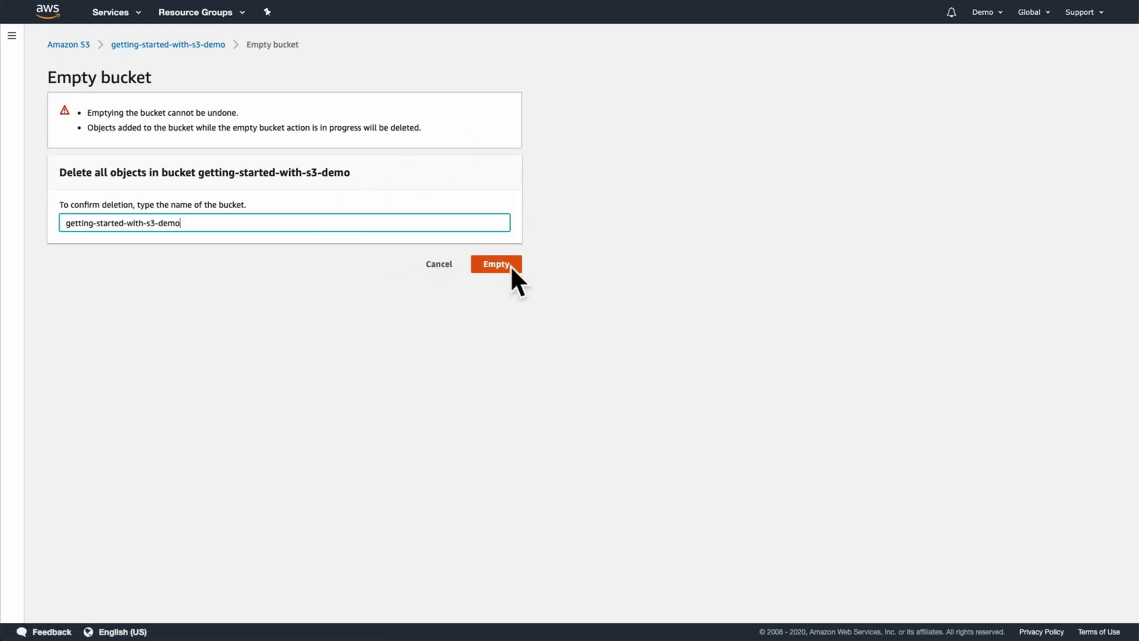
click(511, 266)
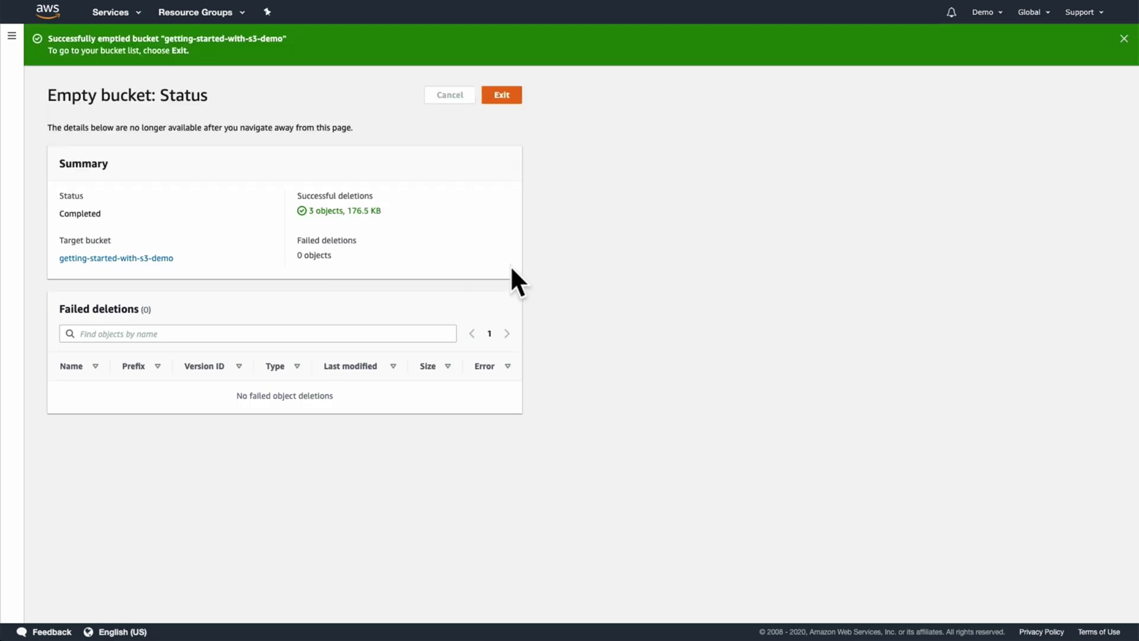
click(512, 97)
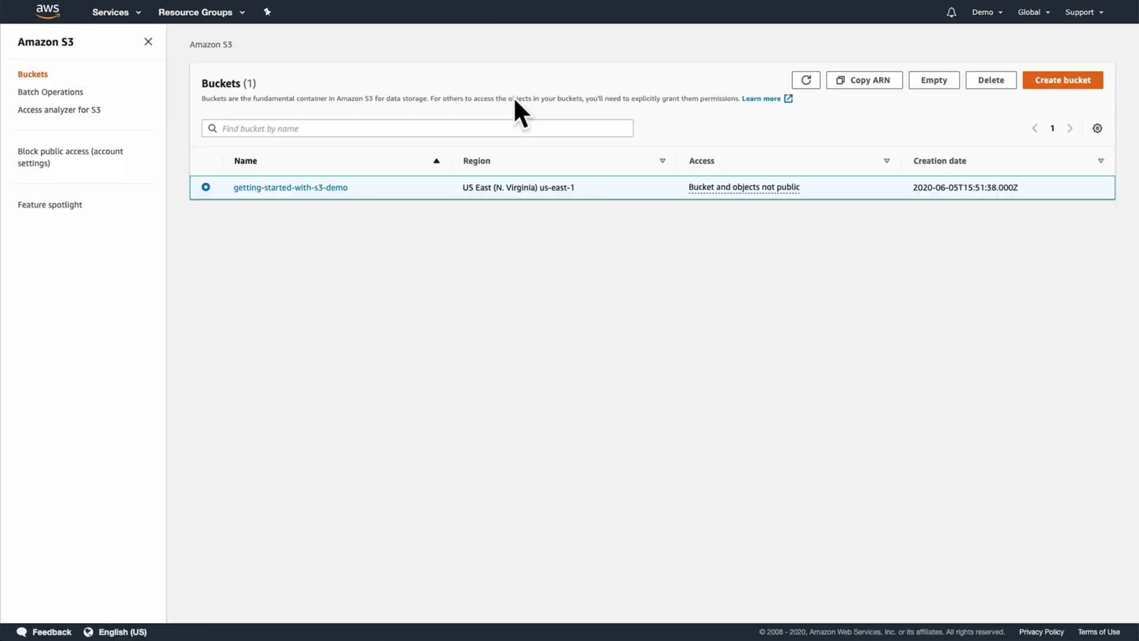
Step: Delete the now-empty getting-started-with-s3-demo bucket, confirming its name
click(991, 86)
click(430, 236)
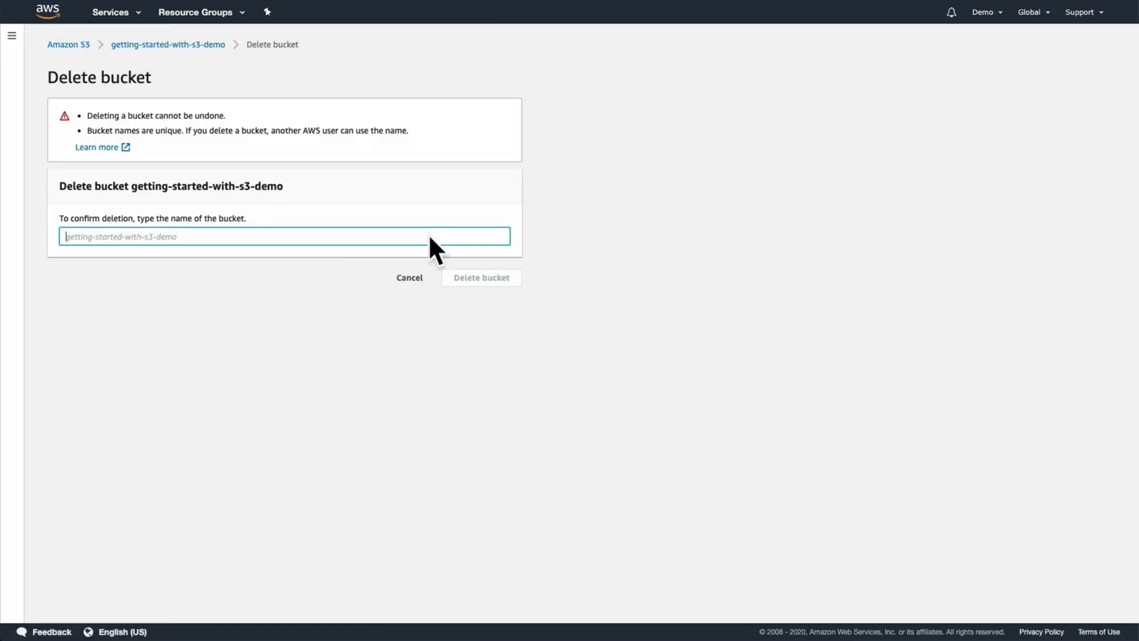
text(getting-started-with-s3-demo)
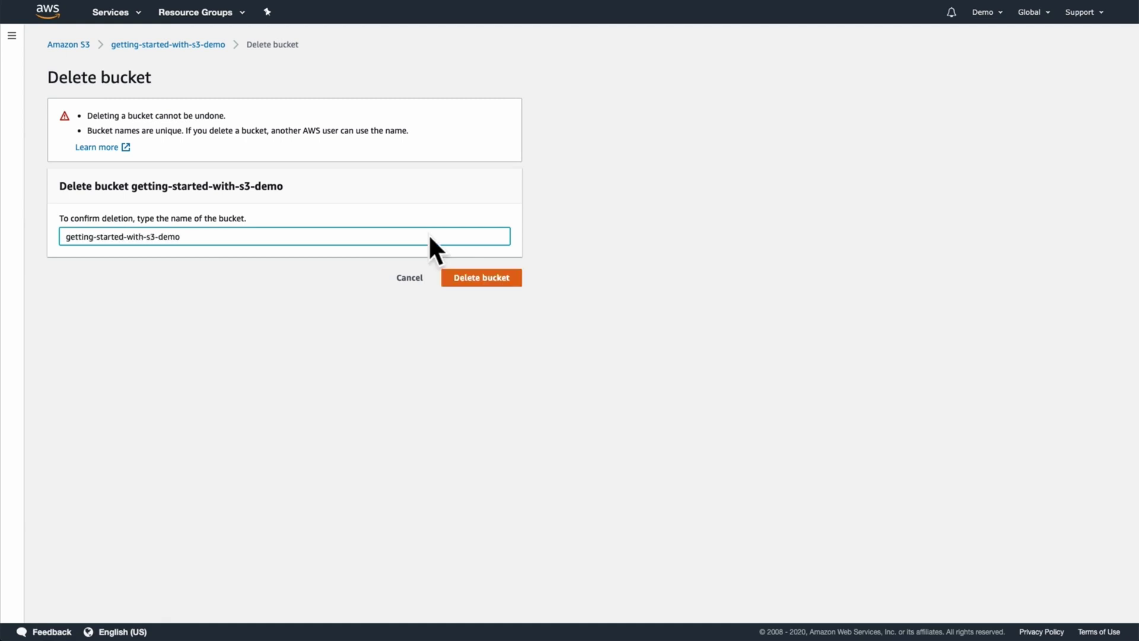
click(482, 278)
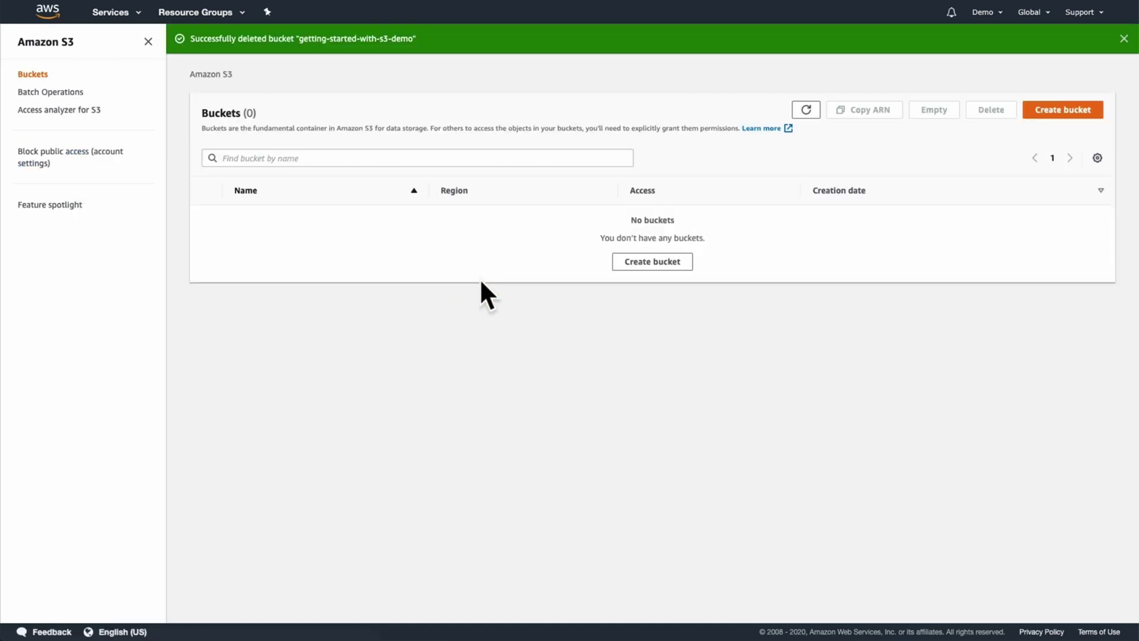
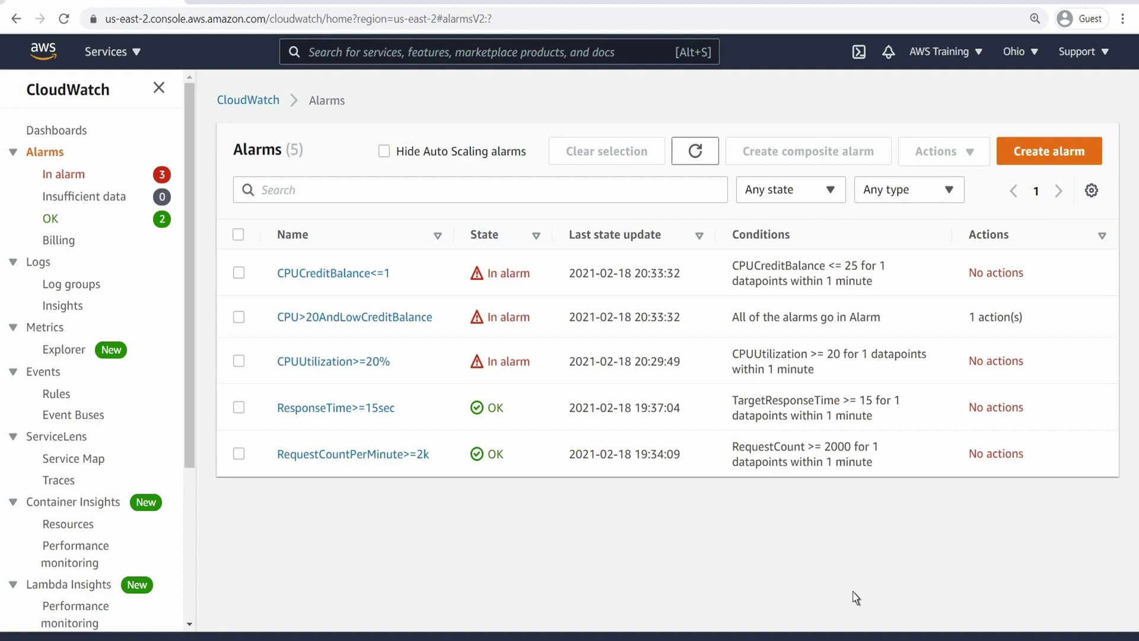
Step: Open the CPU>20AndLowCreditBalance composite alarm and read its details, rule, actions and history
click(432, 319)
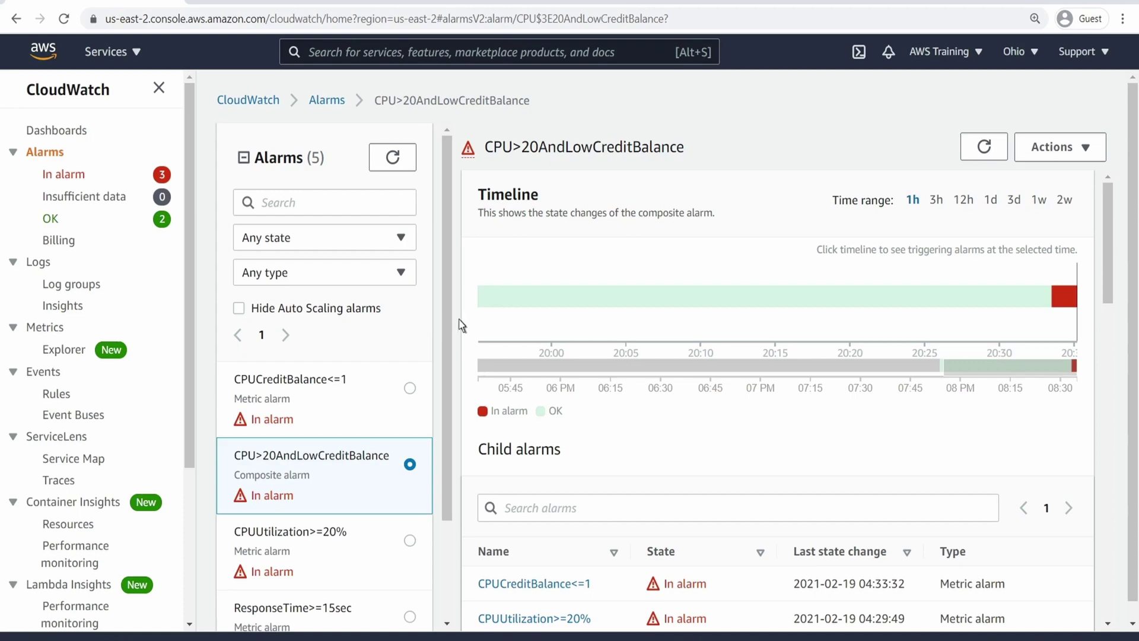
scroll(1111, 353, down, 3)
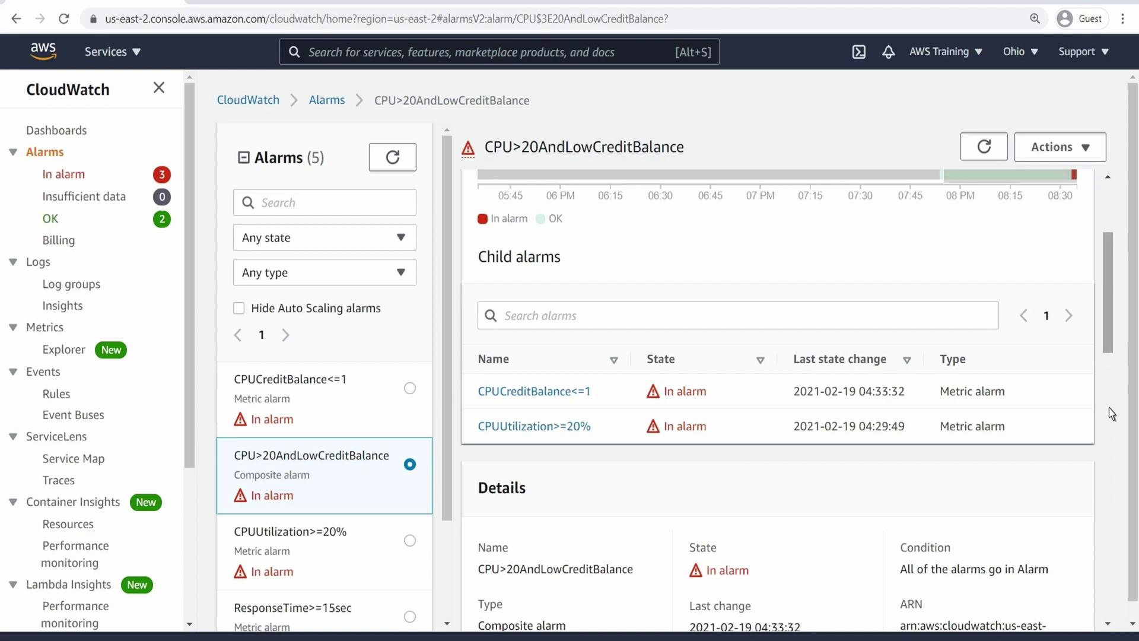
scroll(1111, 430, down, 5)
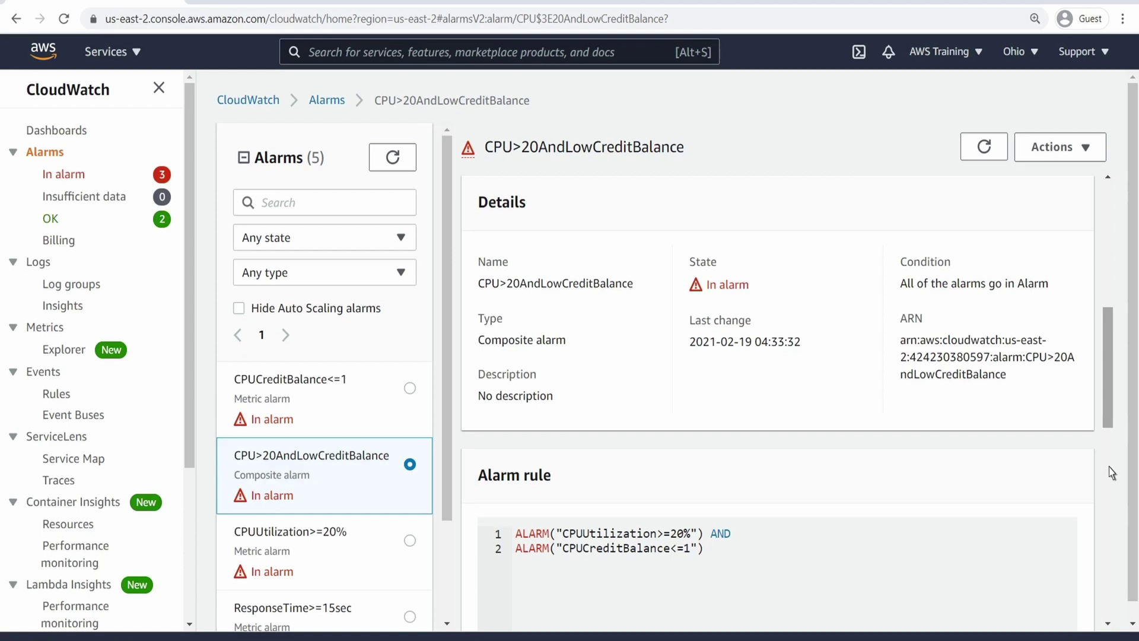
scroll(1112, 508, down, 5)
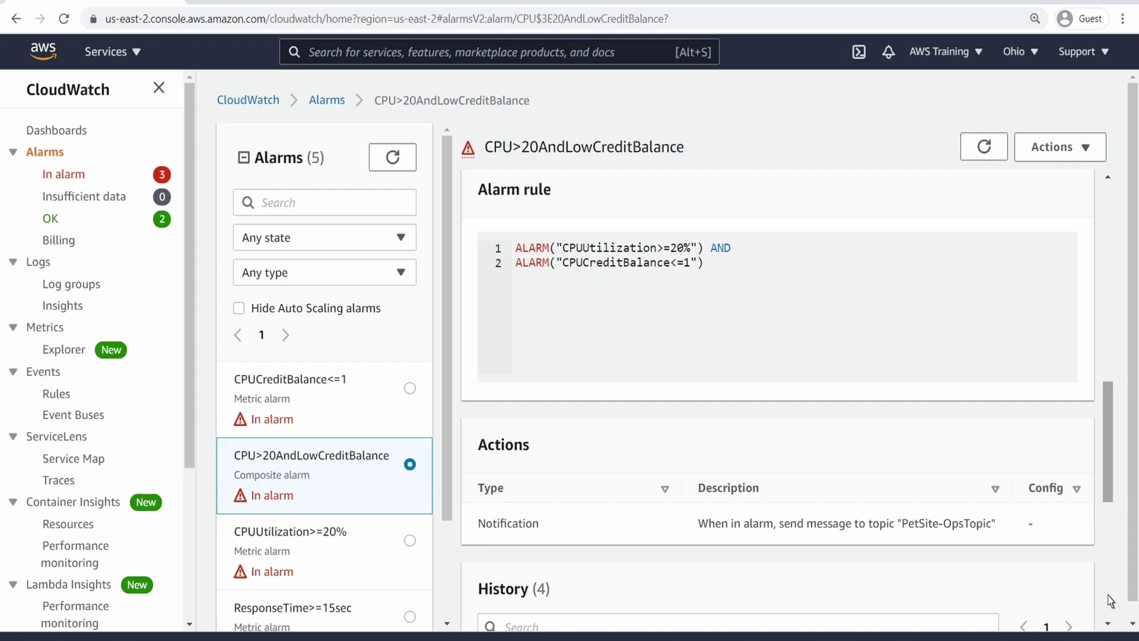
scroll(1111, 601, down, 7)
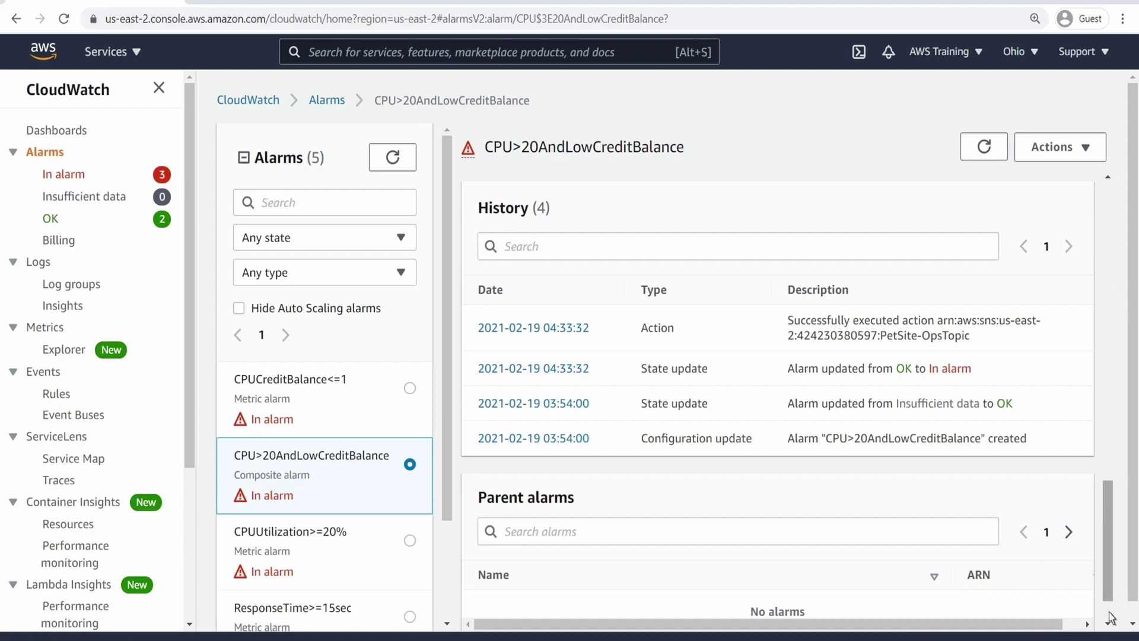
scroll(1113, 620, down, 1)
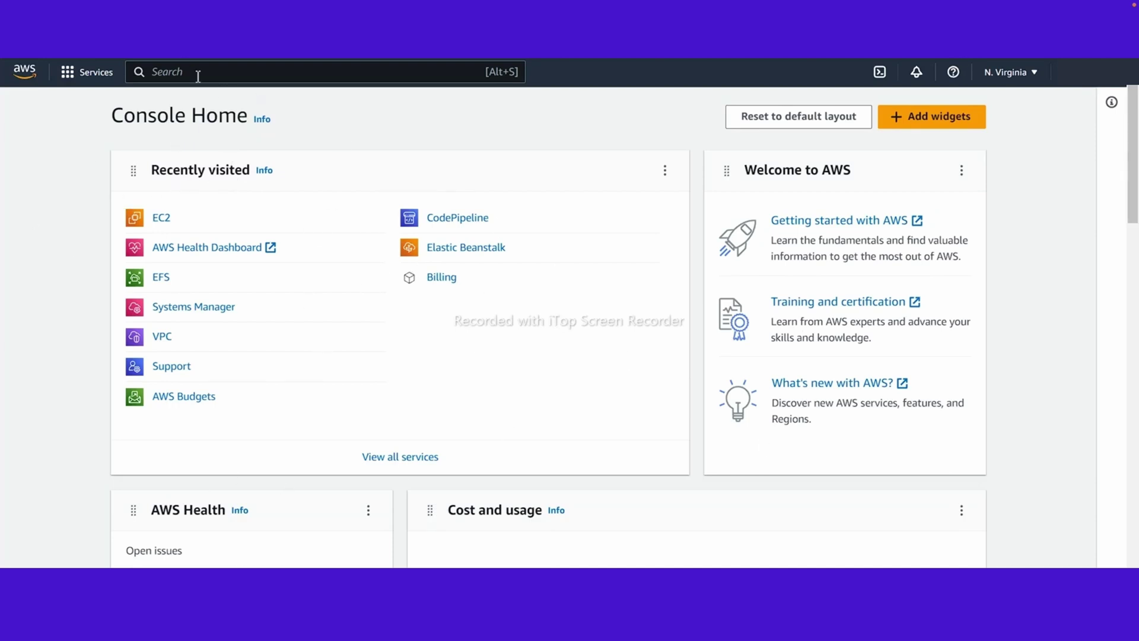
Step: Open the EC2 Instances list with the running-only filter removed
click(198, 76)
text(ec2)
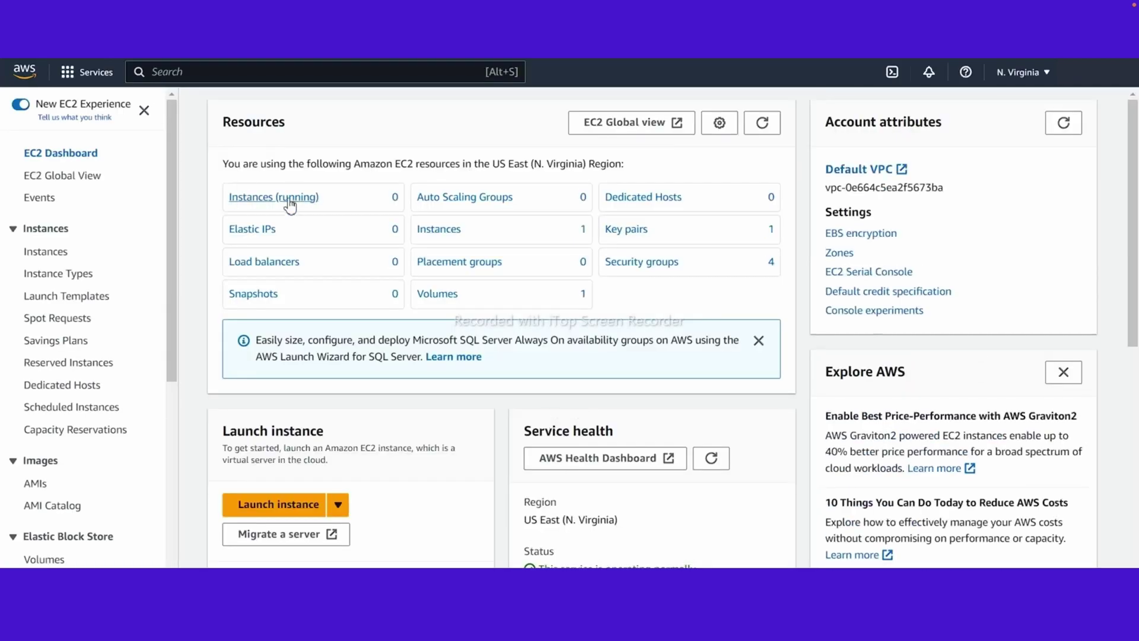
click(288, 197)
scroll(972, 258, right, 5)
scroll(813, 237, left, 5)
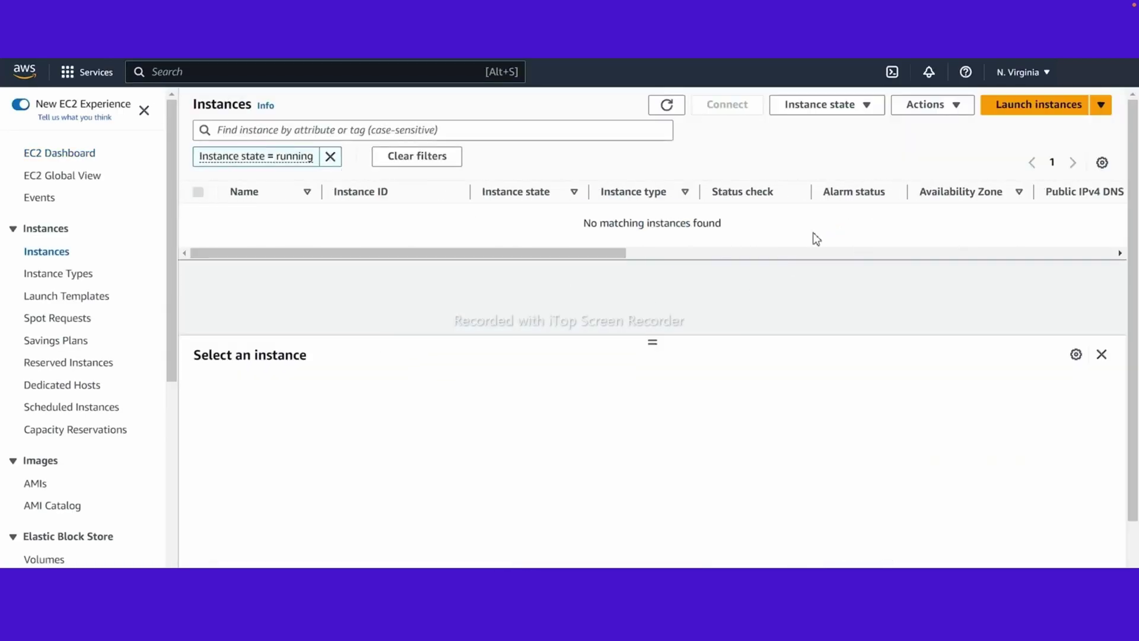
click(331, 157)
Step: Terminate the stopped Test instance and begin launching a new instance
click(198, 159)
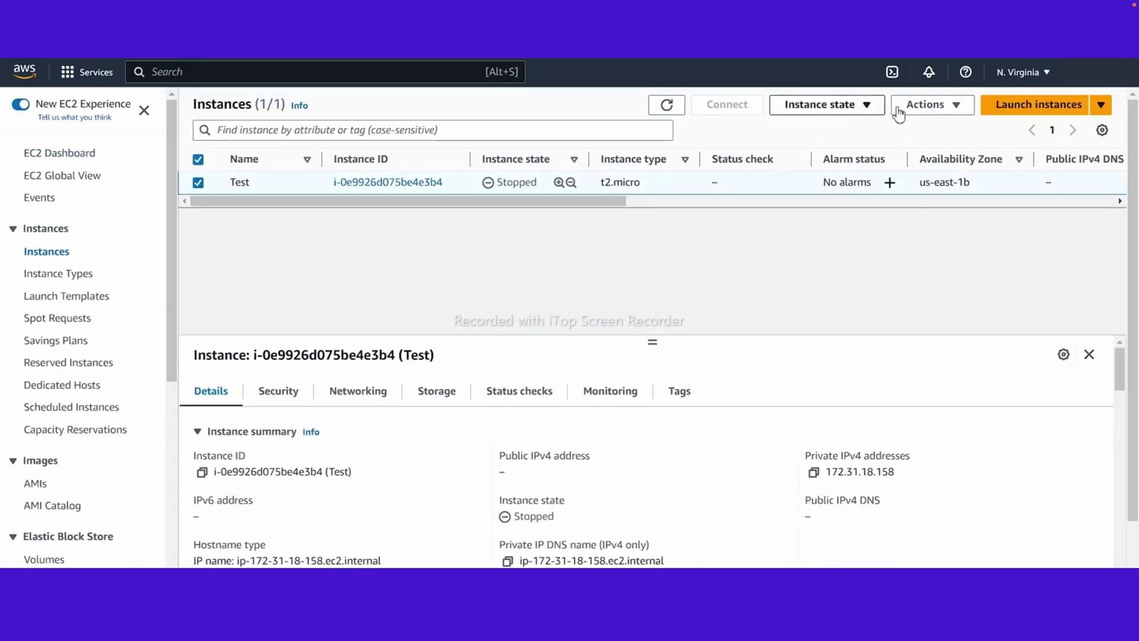
click(820, 104)
click(824, 218)
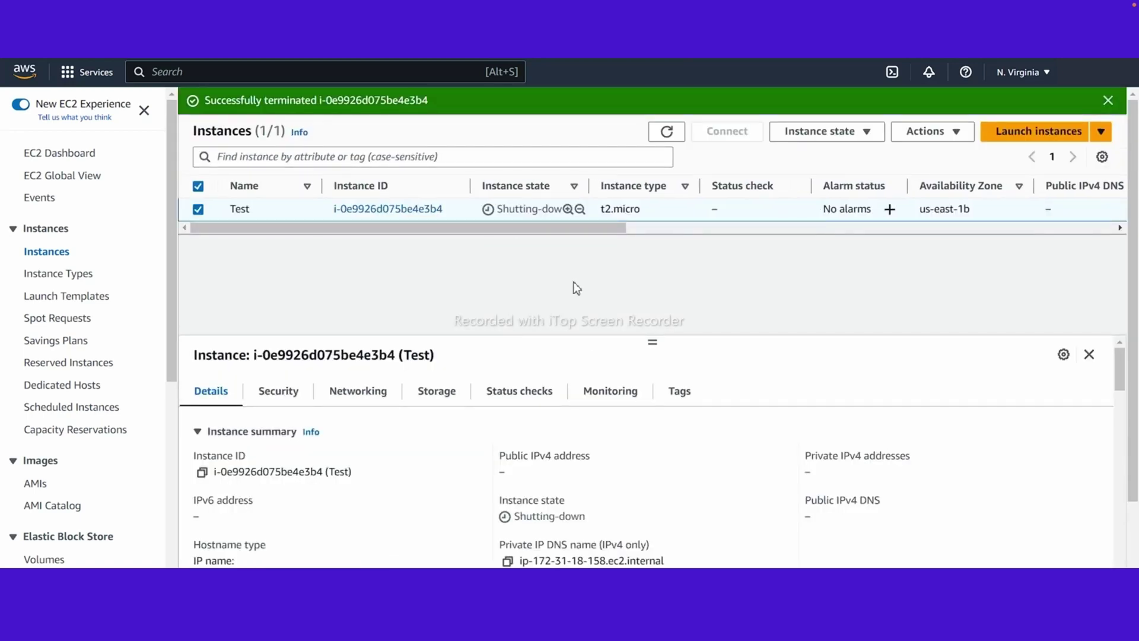
click(1032, 134)
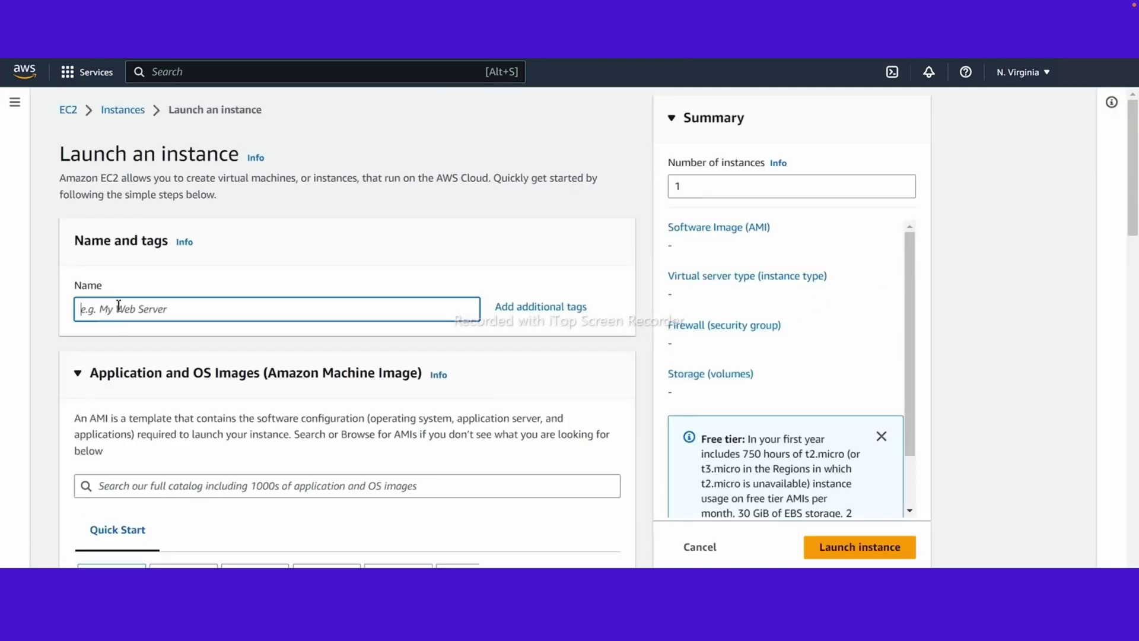
Step: Name the instance Test Server and choose the WordPress Certified by Bitnami and Automattic AMI
text(Test S)
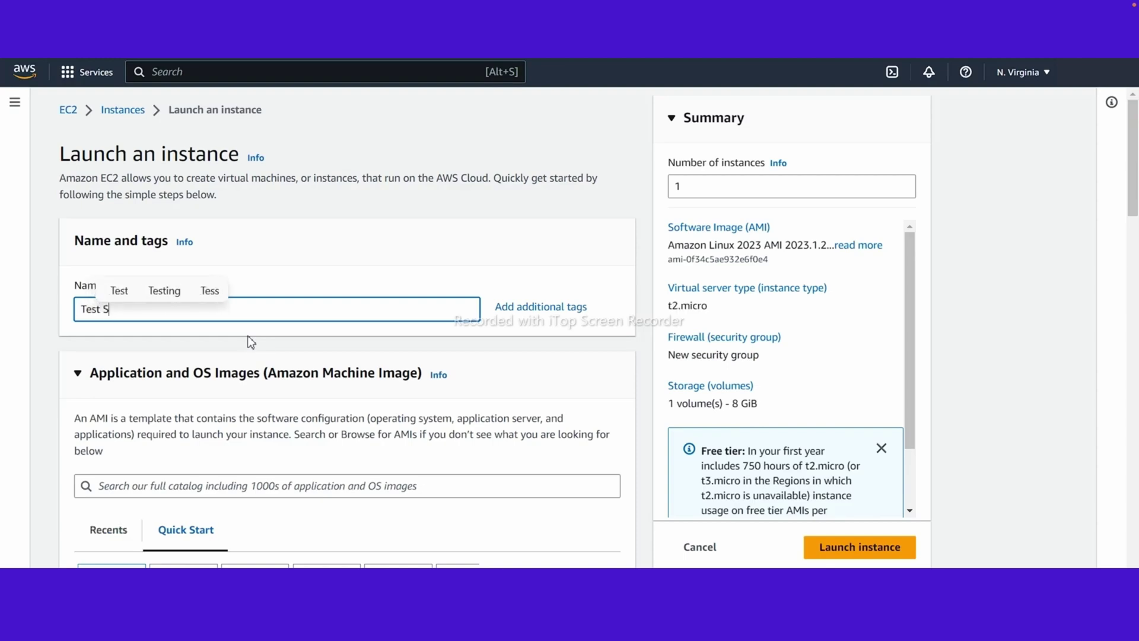
text(erver)
scroll(248, 336, down, 4)
scroll(356, 356, up, 1)
click(558, 440)
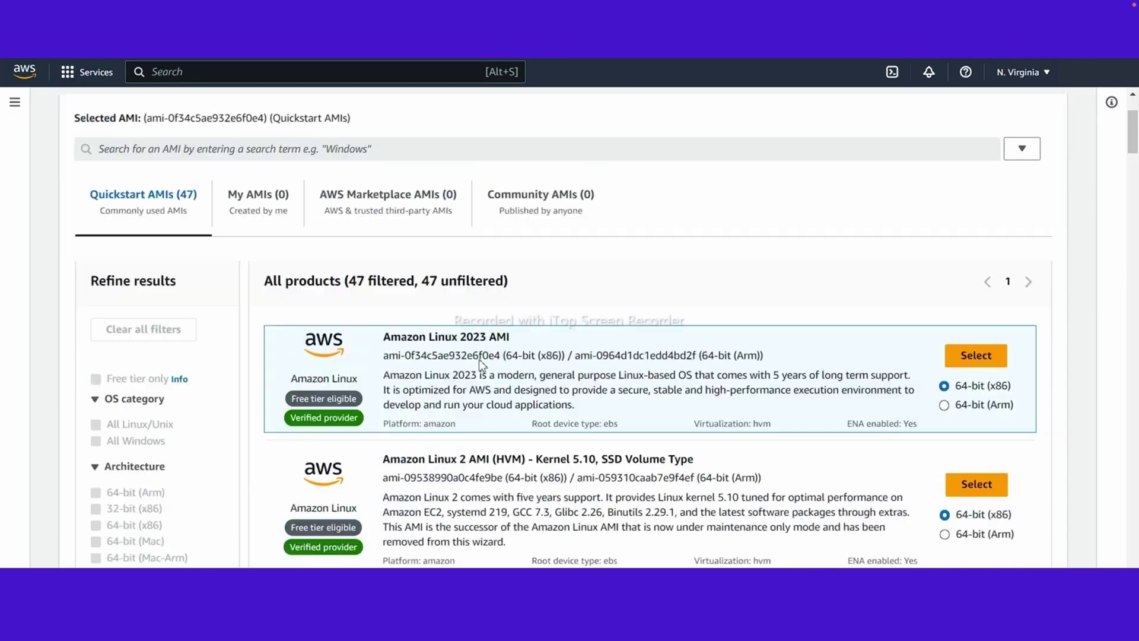
click(217, 272)
text(n)
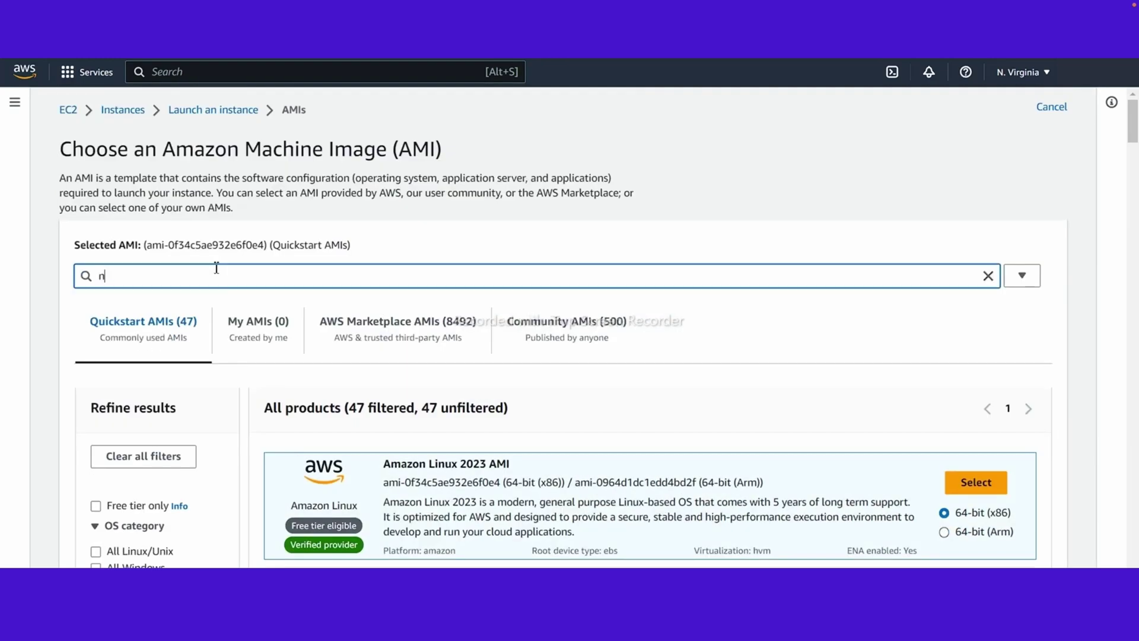
text(itnami)
key(Return)
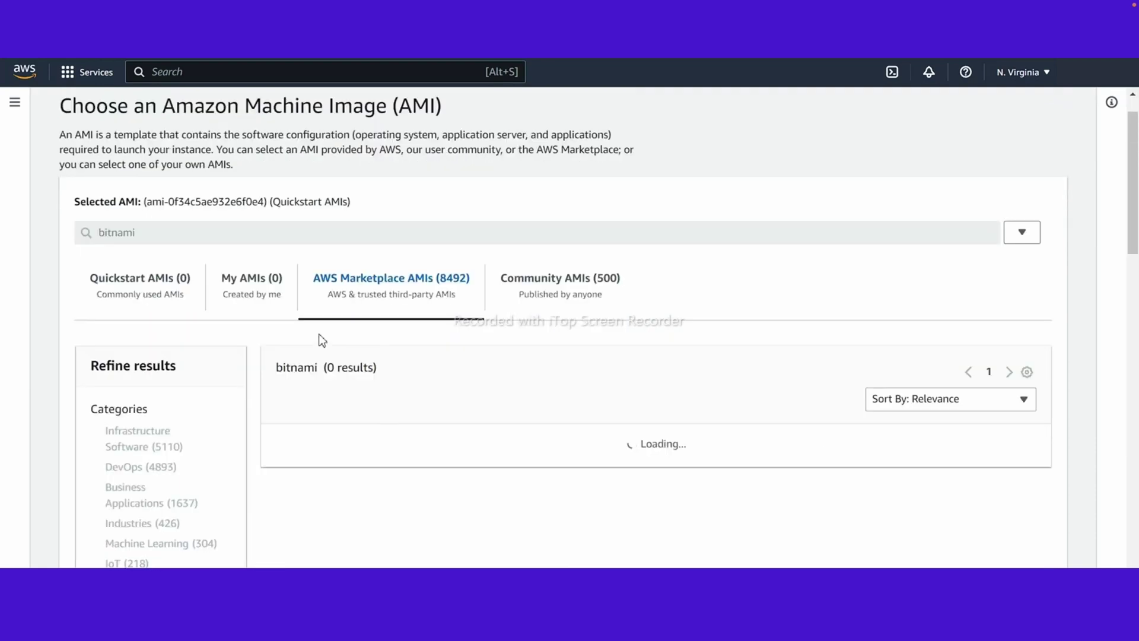
scroll(322, 340, down, 2)
scroll(742, 317, up, 2)
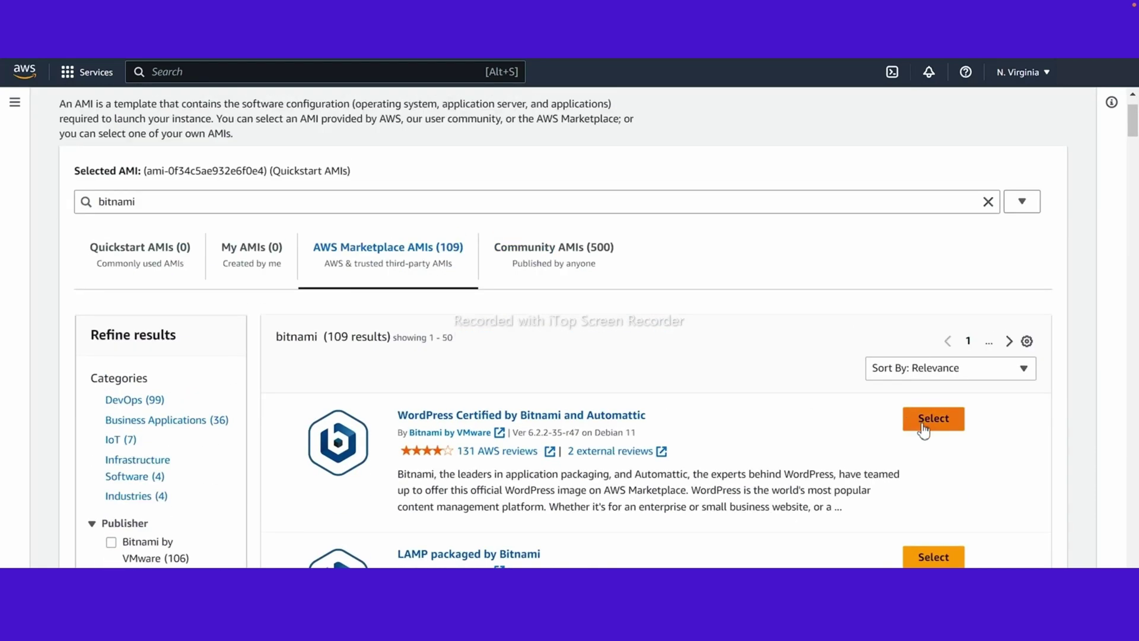
click(924, 431)
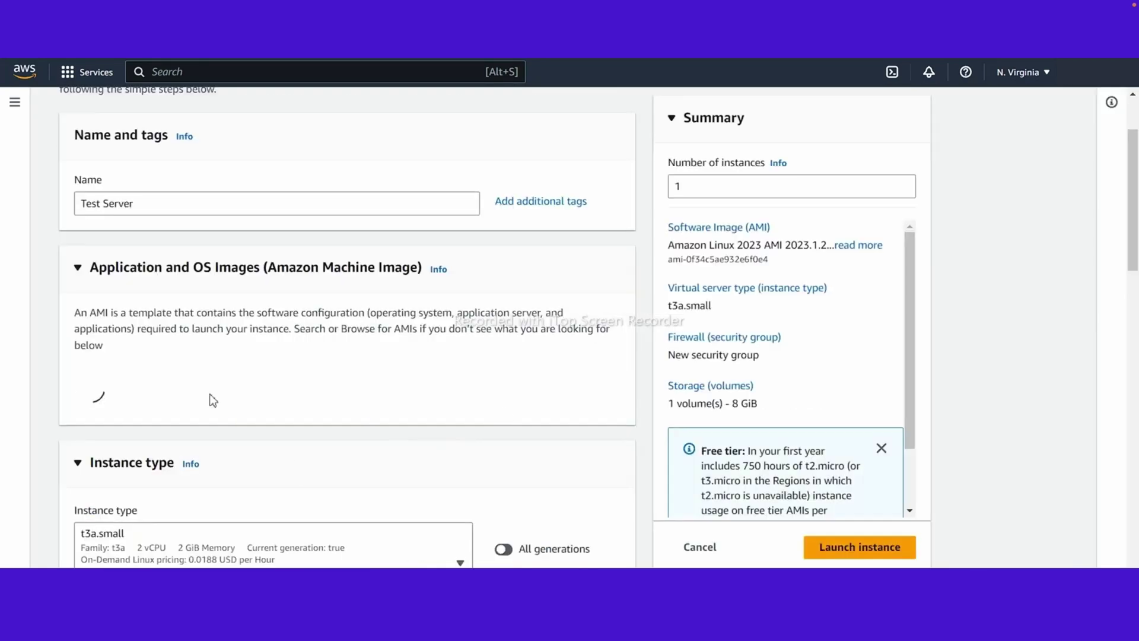
Step: Set the instance type to t2.micro and glance at the key pair list without choosing one
scroll(394, 326, up, 2)
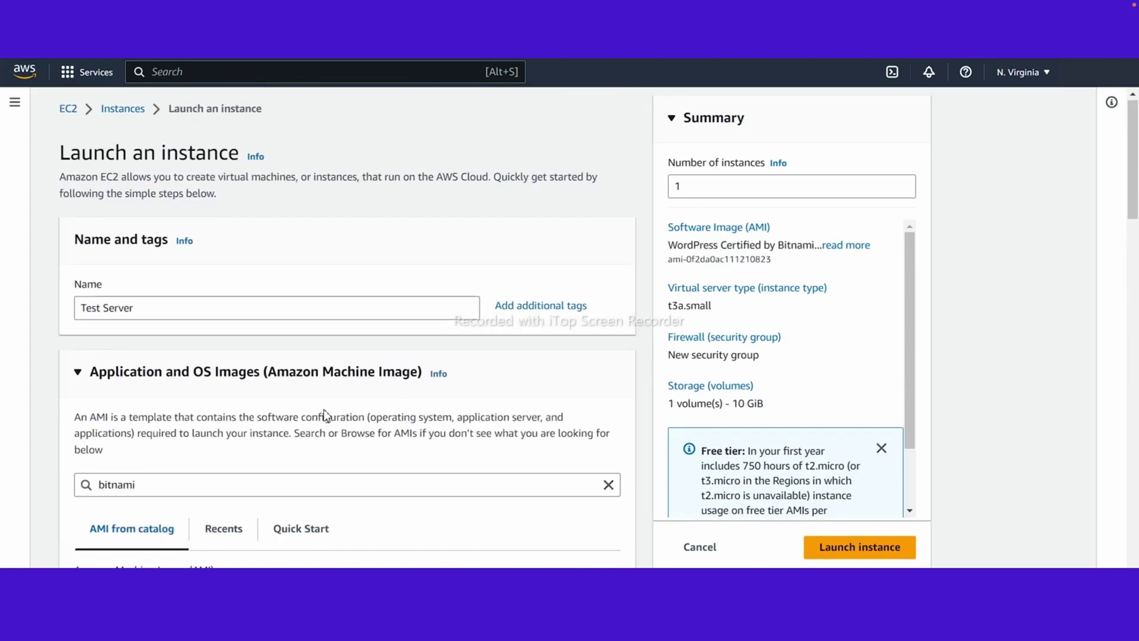
scroll(325, 415, down, 8)
click(157, 277)
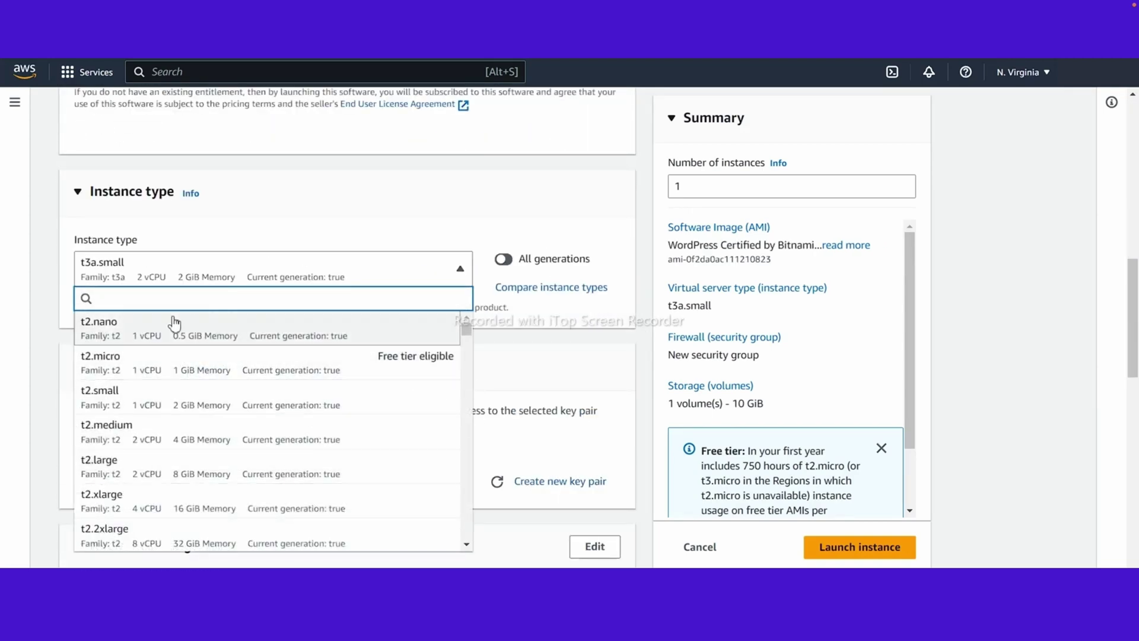
click(149, 368)
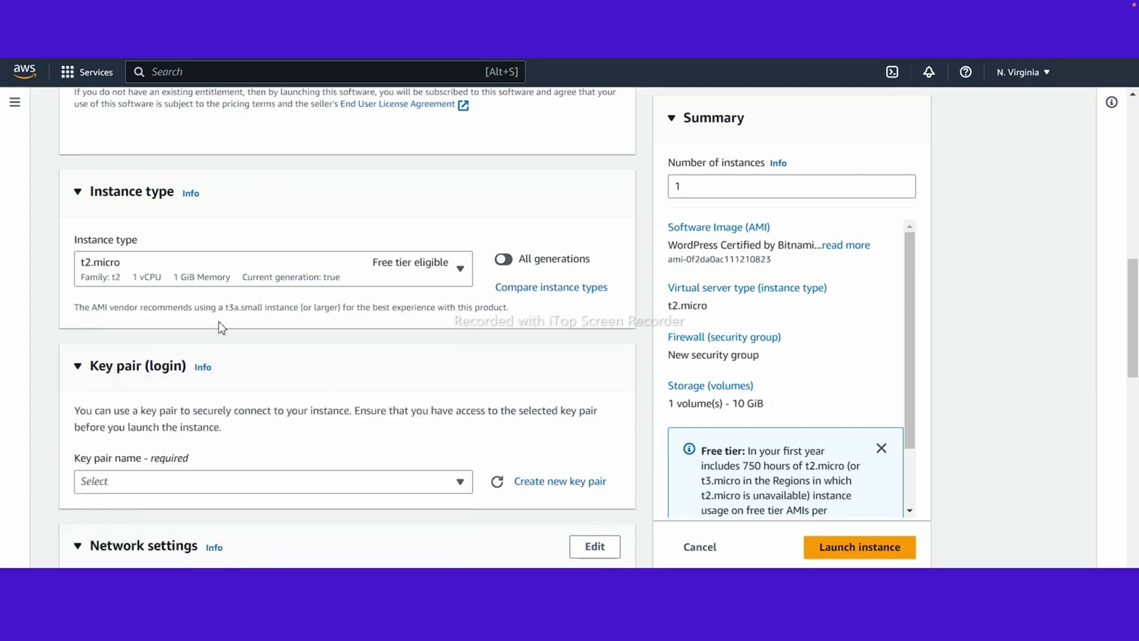
scroll(221, 327, down, 3)
click(237, 333)
click(526, 335)
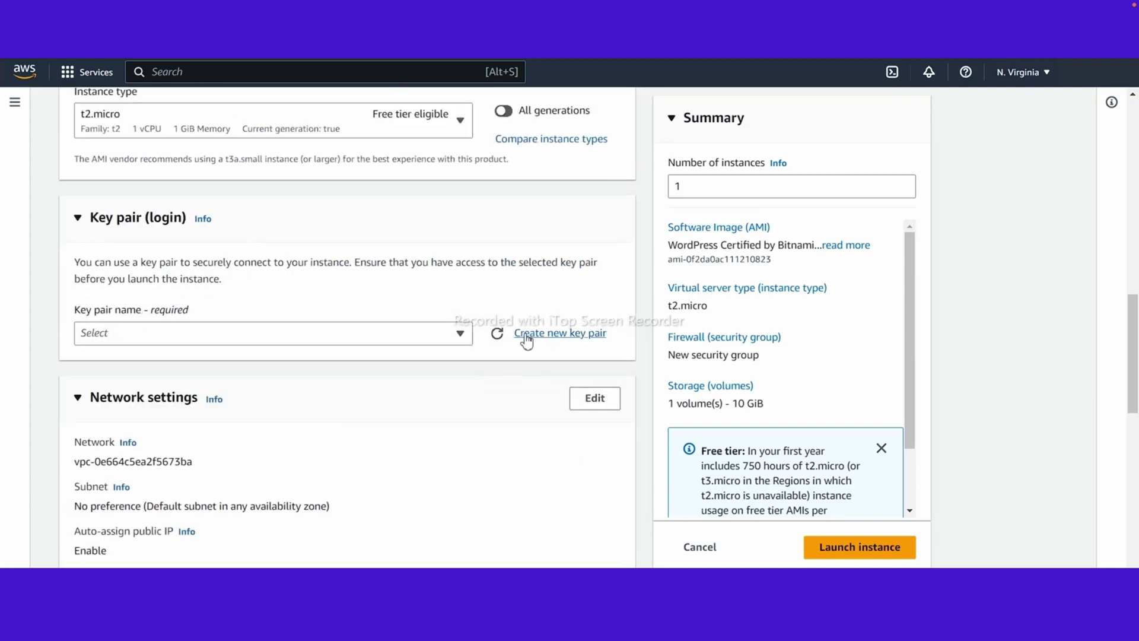
Step: Create and download a new key pair named 'Test _erver'
text(Test Serf)
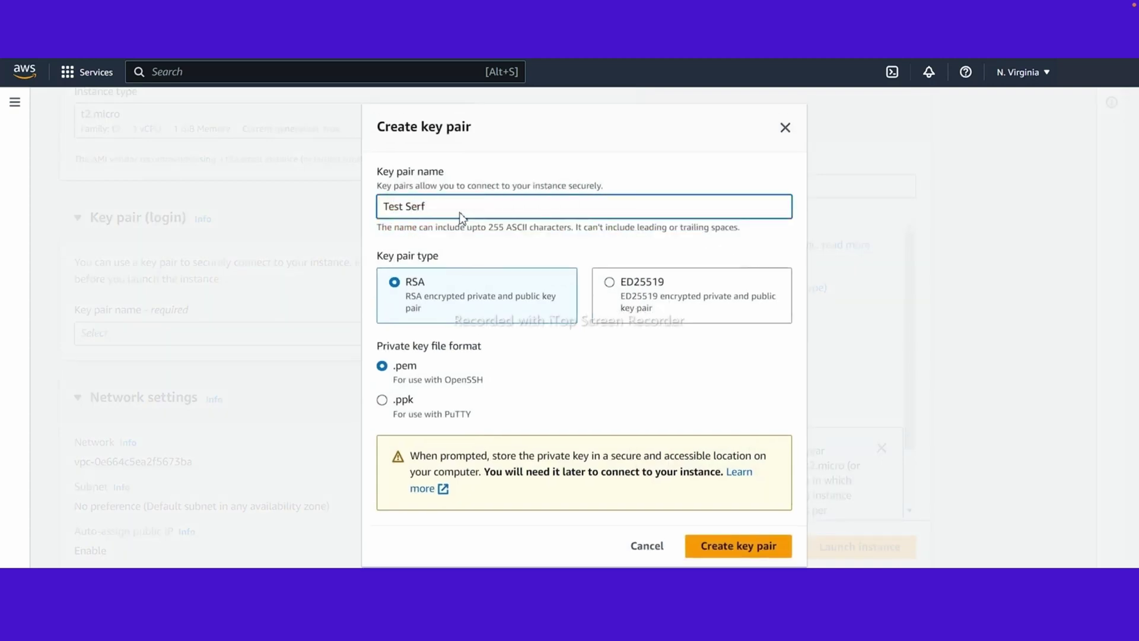
key(BackSpace)
text(ver)
click(403, 199)
key(BackSpace)
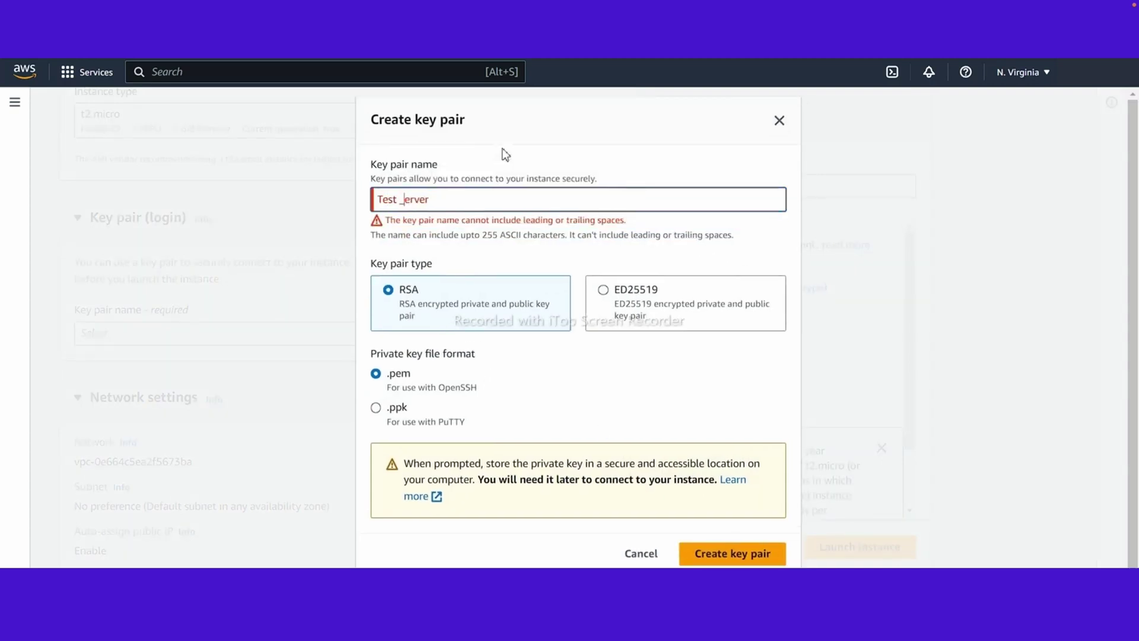
key(End)
key(BackSpace)
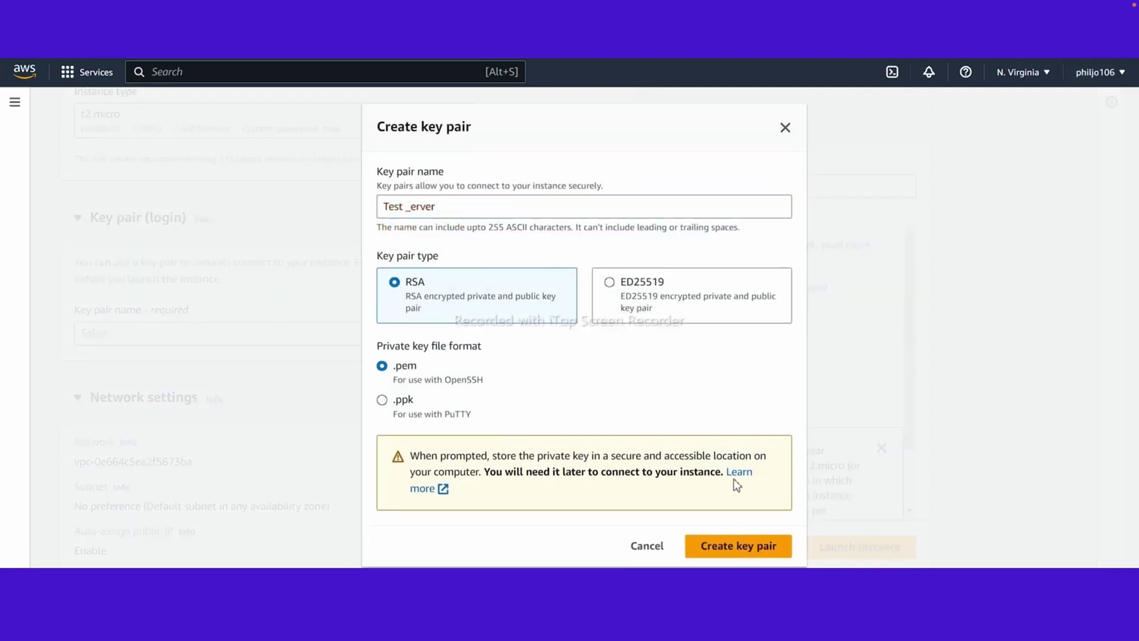
click(724, 557)
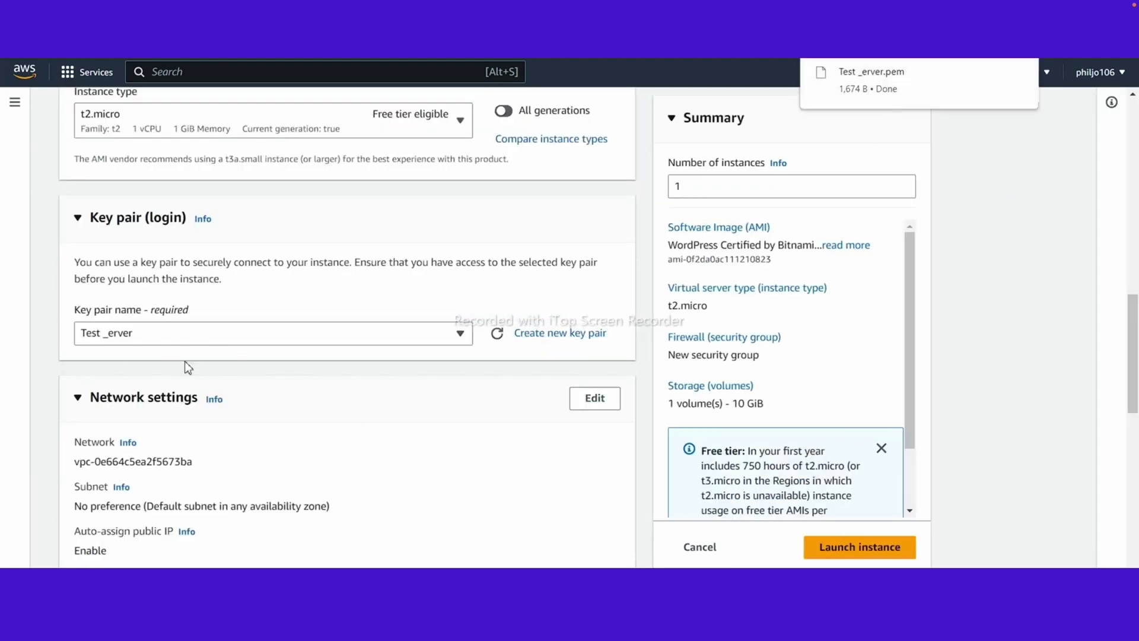
Step: Enlarge the root volume storage to 30 GiB
scroll(275, 285, down, 3)
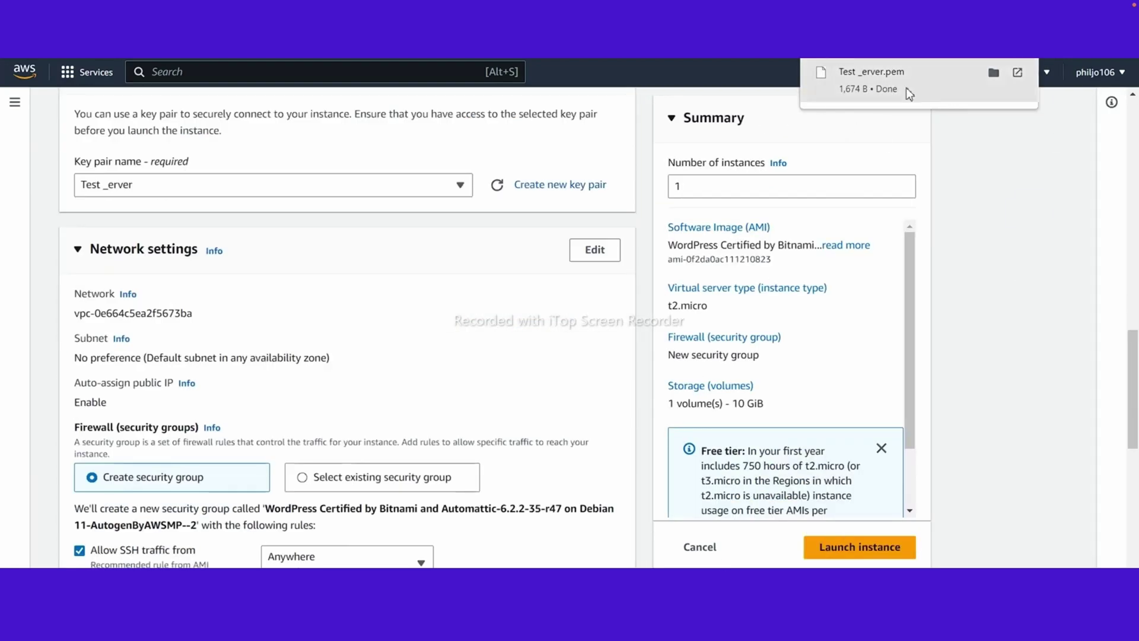
scroll(429, 357, up, 3)
scroll(428, 357, down, 10)
click(95, 311)
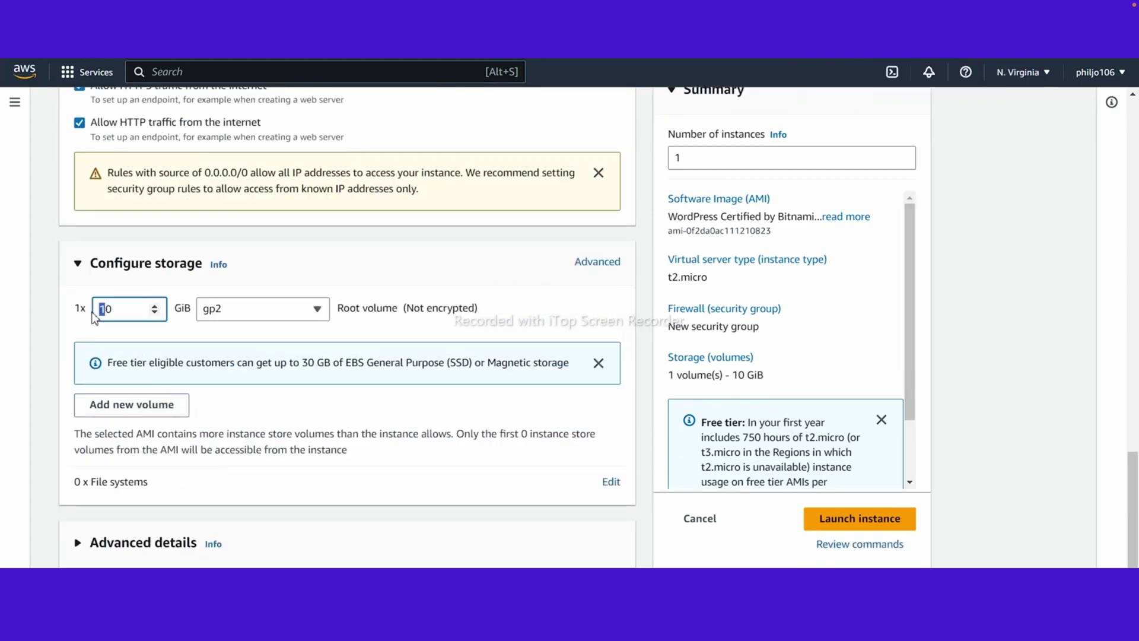
text(3)
scroll(528, 241, up, 15)
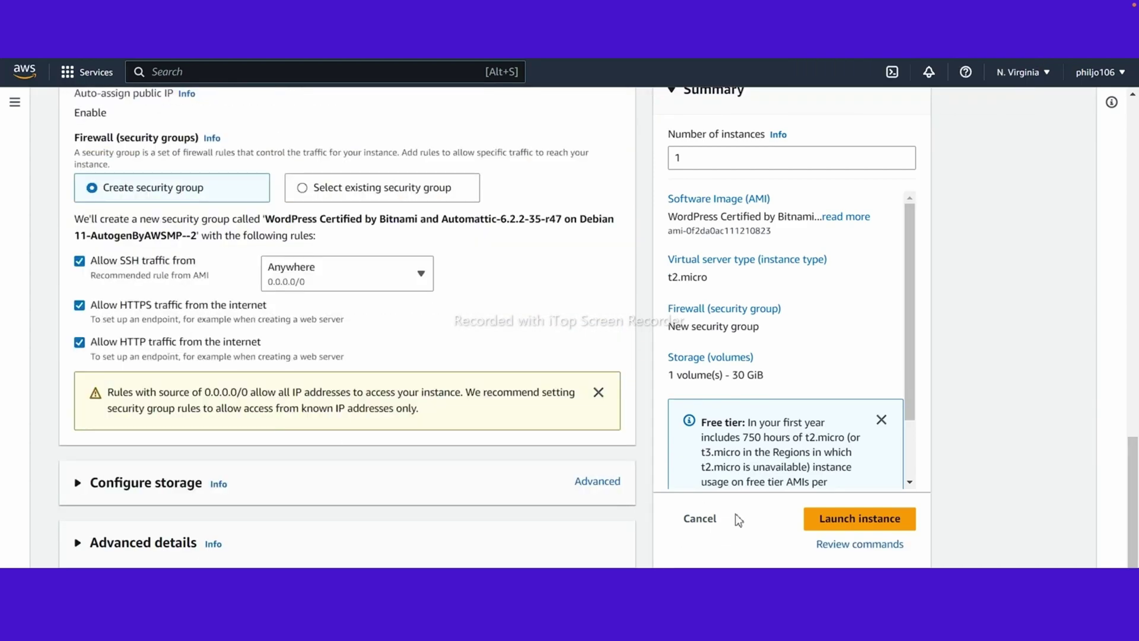
scroll(188, 342, down, 15)
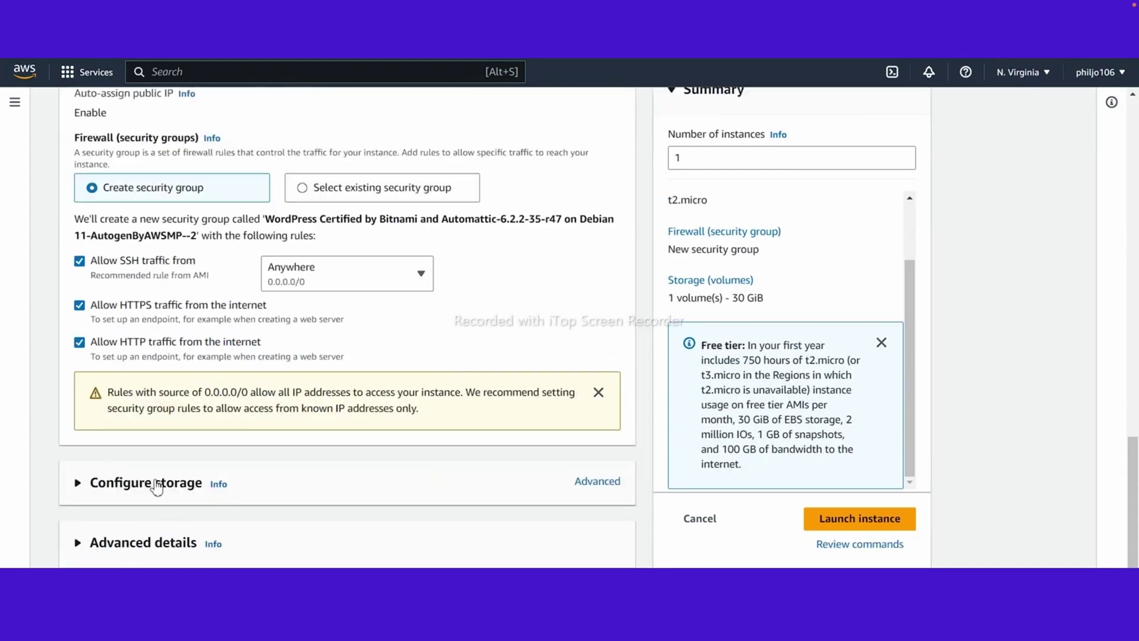
scroll(454, 460, up, 6)
scroll(455, 461, down, 3)
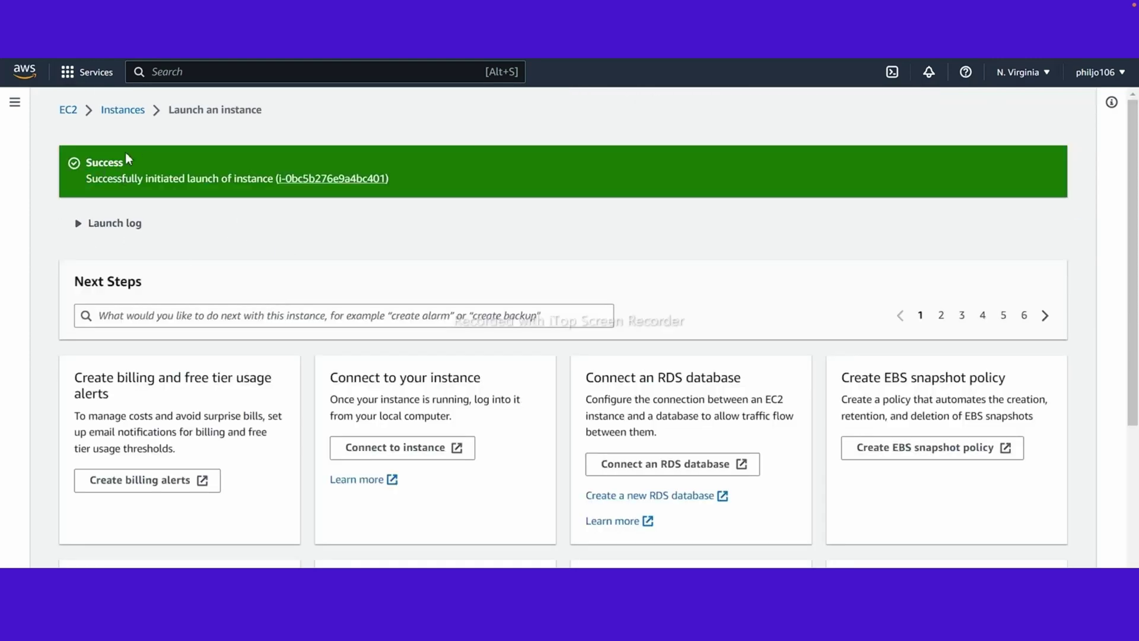
Step: Return to the Instances list, deselect the terminated Test instance, and check Test Server's status
click(122, 110)
click(198, 209)
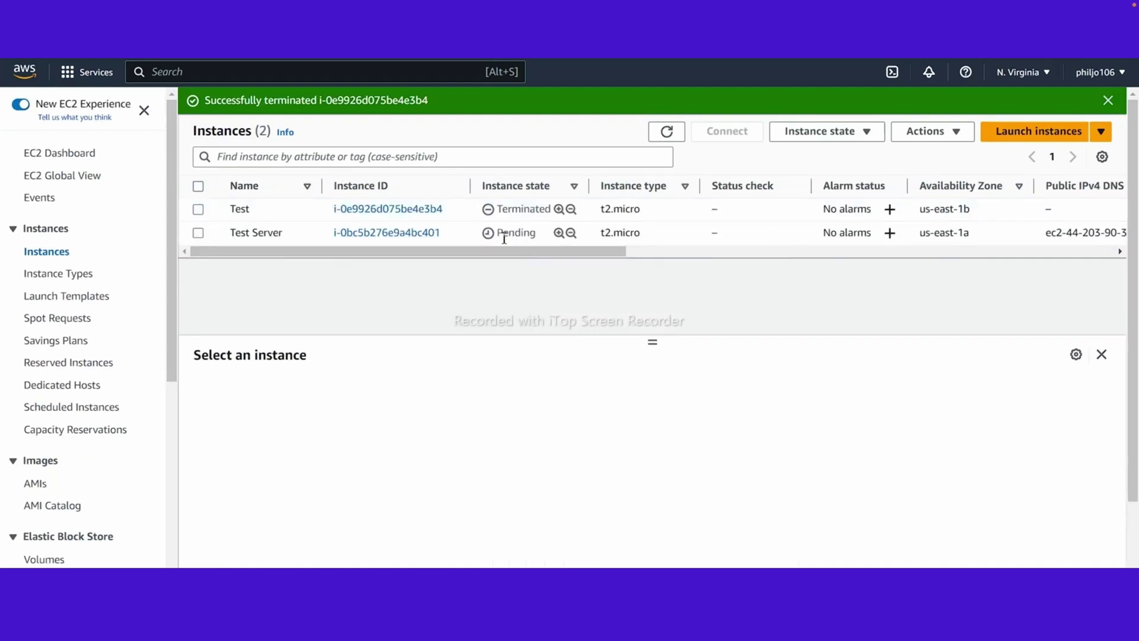
drag(501, 251, 539, 255)
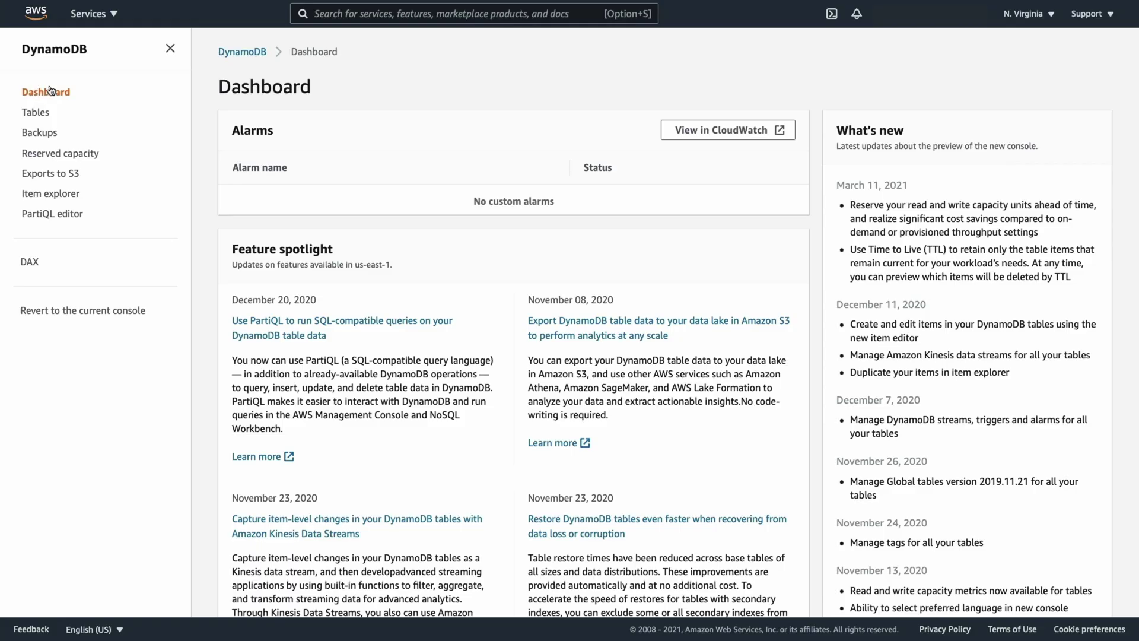
click(92, 17)
click(12, 241)
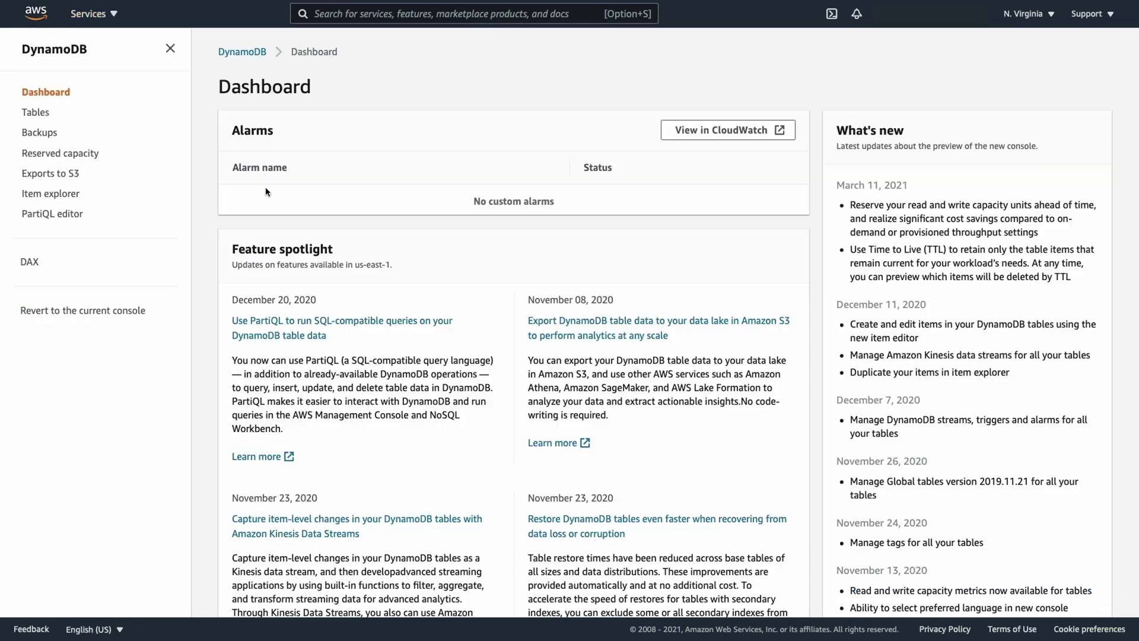
Step: Start a DynamoDB table named MyTable with String partition key userid
click(39, 114)
click(640, 238)
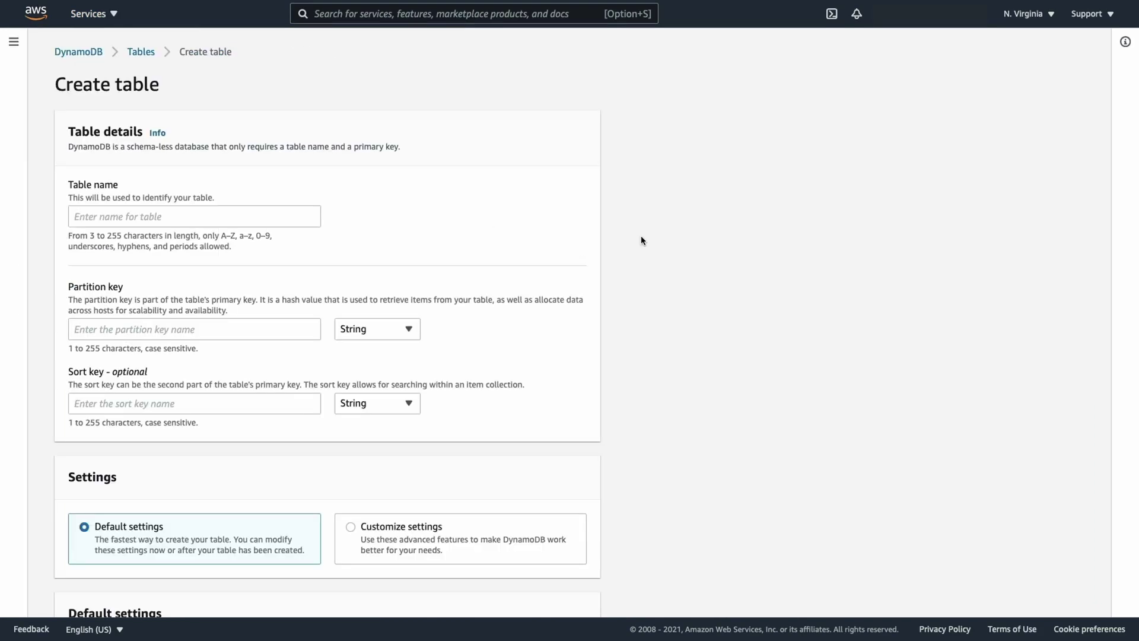
click(83, 217)
text(MyTable)
click(84, 336)
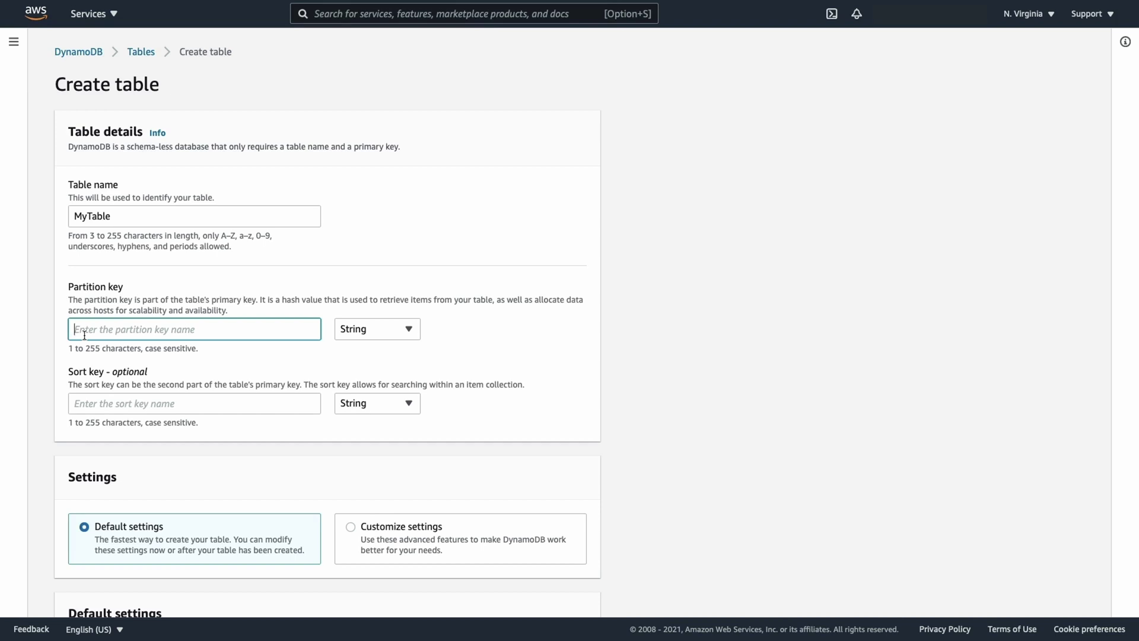
text(userid)
click(378, 334)
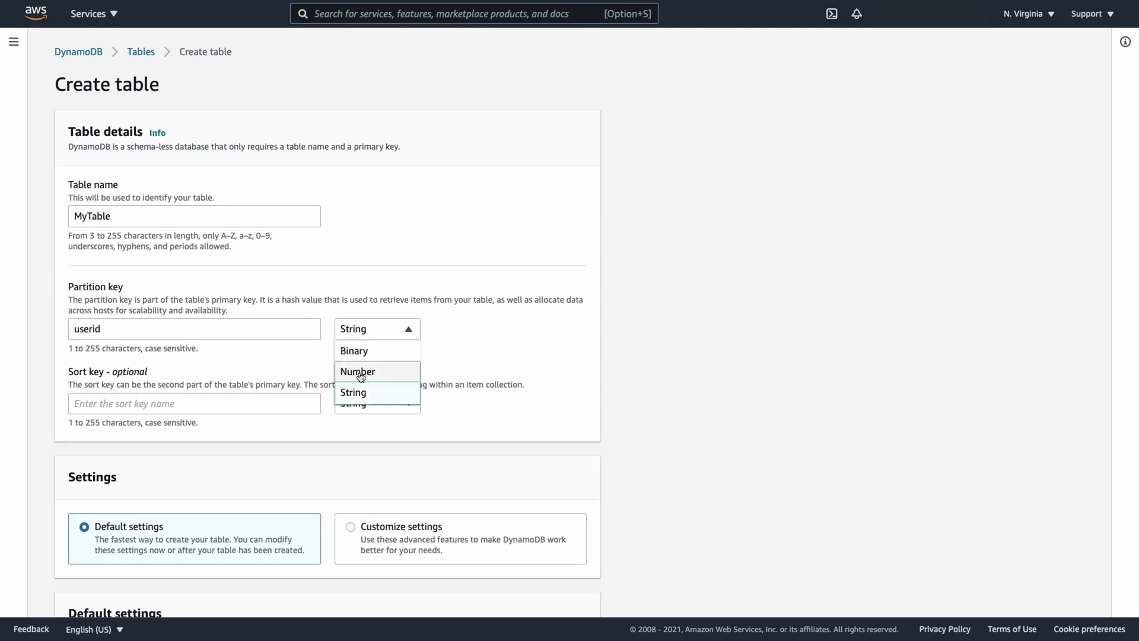
scroll(519, 343, down, 3)
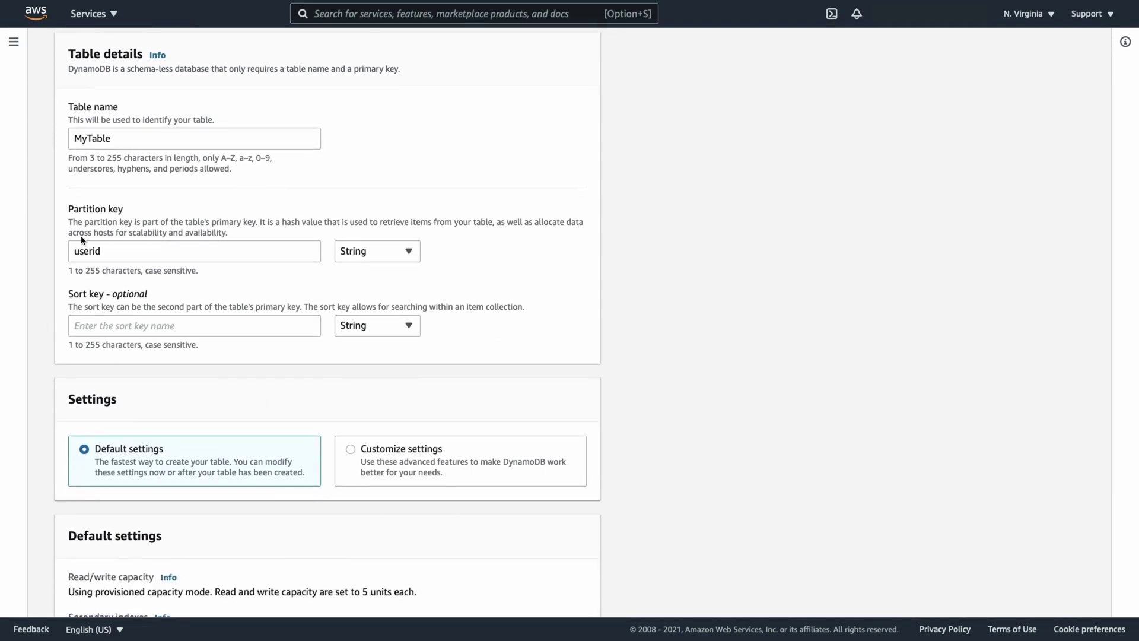
Step: Switch to customized table settings, trying on-demand capacity before returning to provisioned
scroll(73, 358, down, 3)
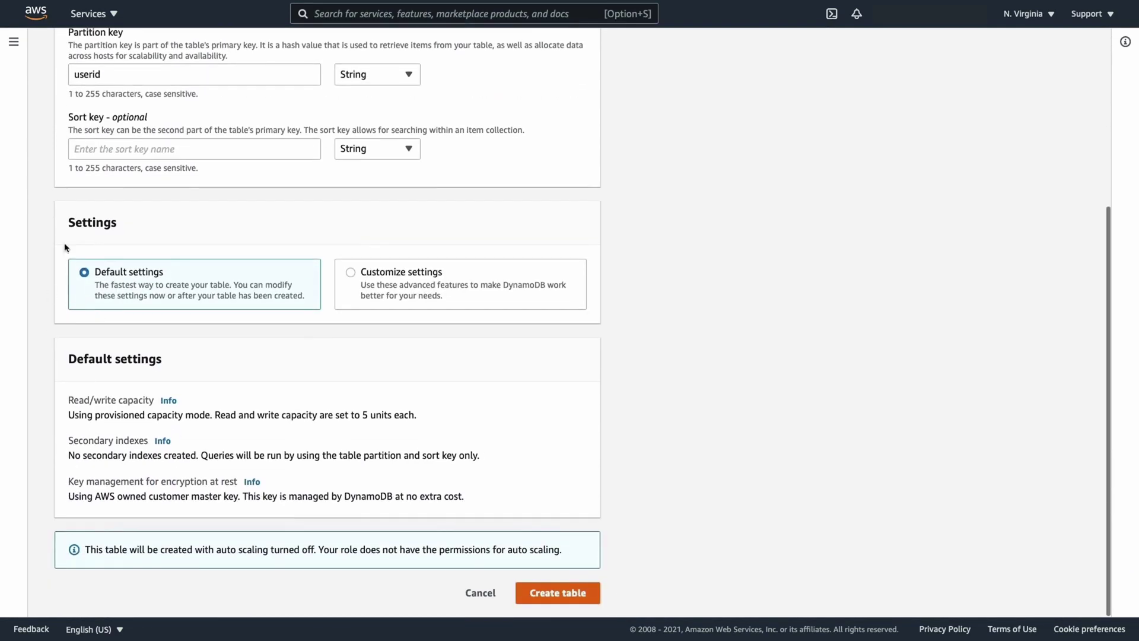
click(351, 276)
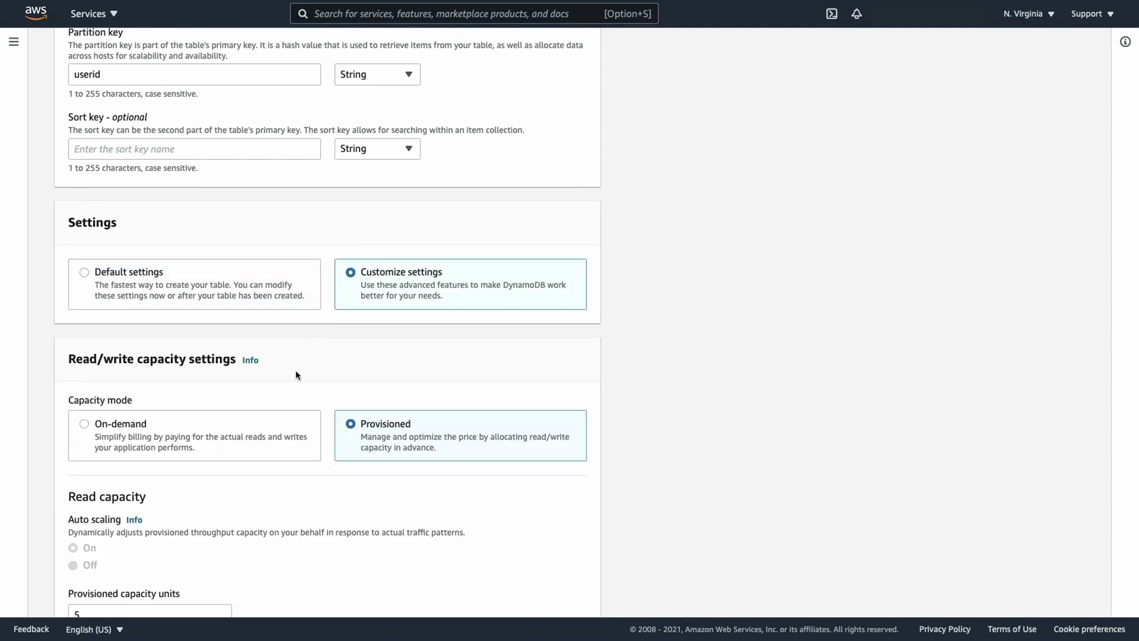
scroll(297, 374, down, 3)
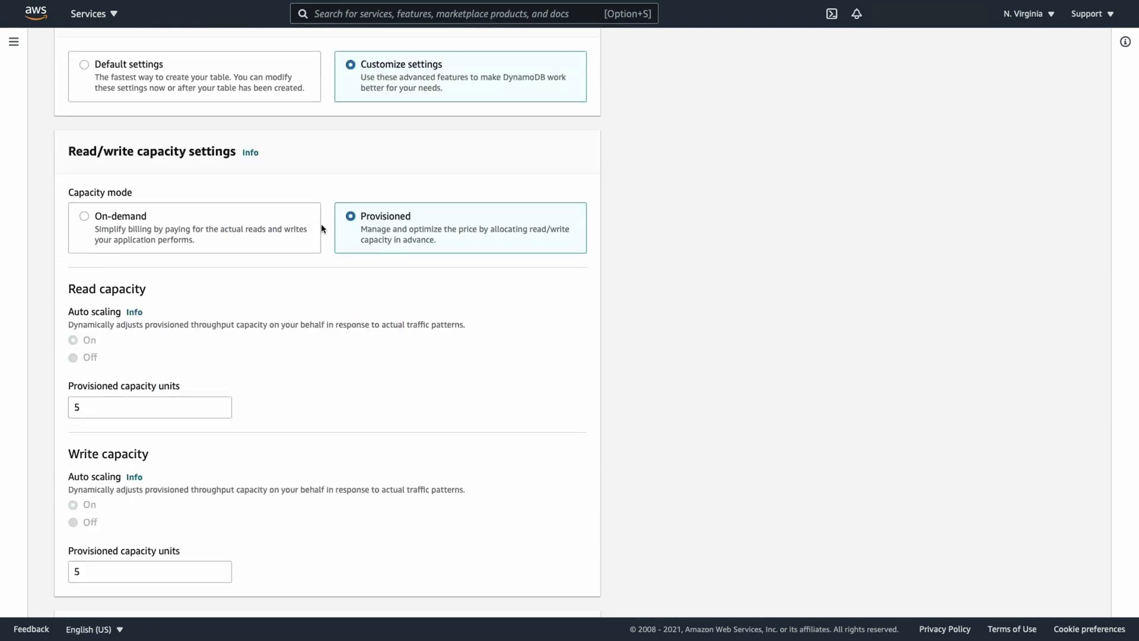
scroll(213, 234, down, 1)
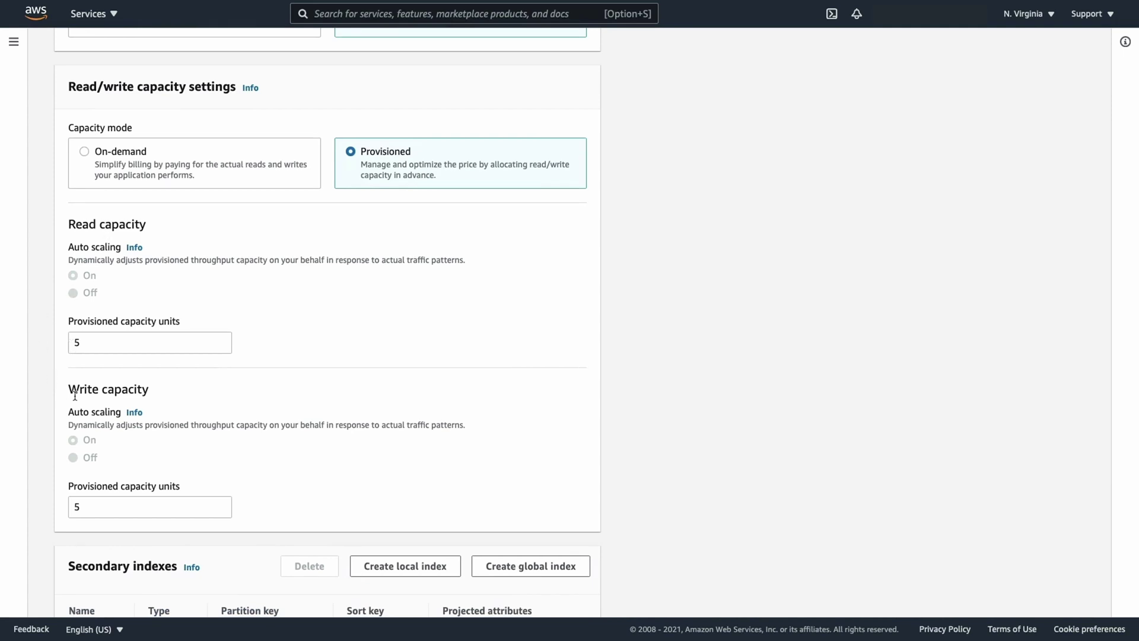
click(83, 152)
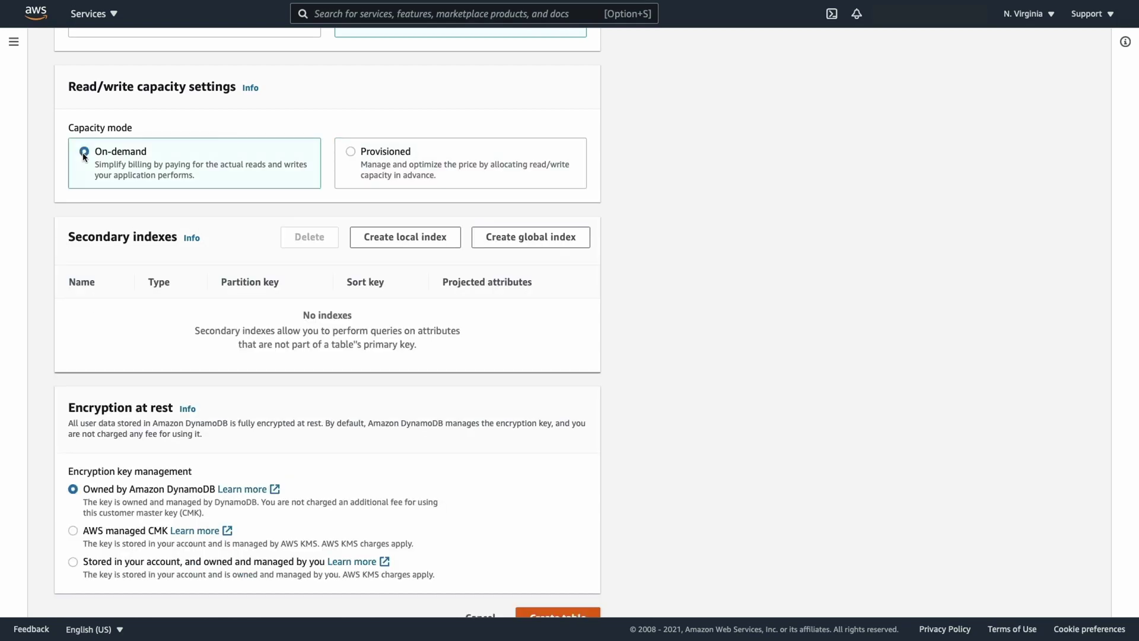
click(351, 153)
Step: Create MyTable and open its details page
scroll(51, 252, down, 2)
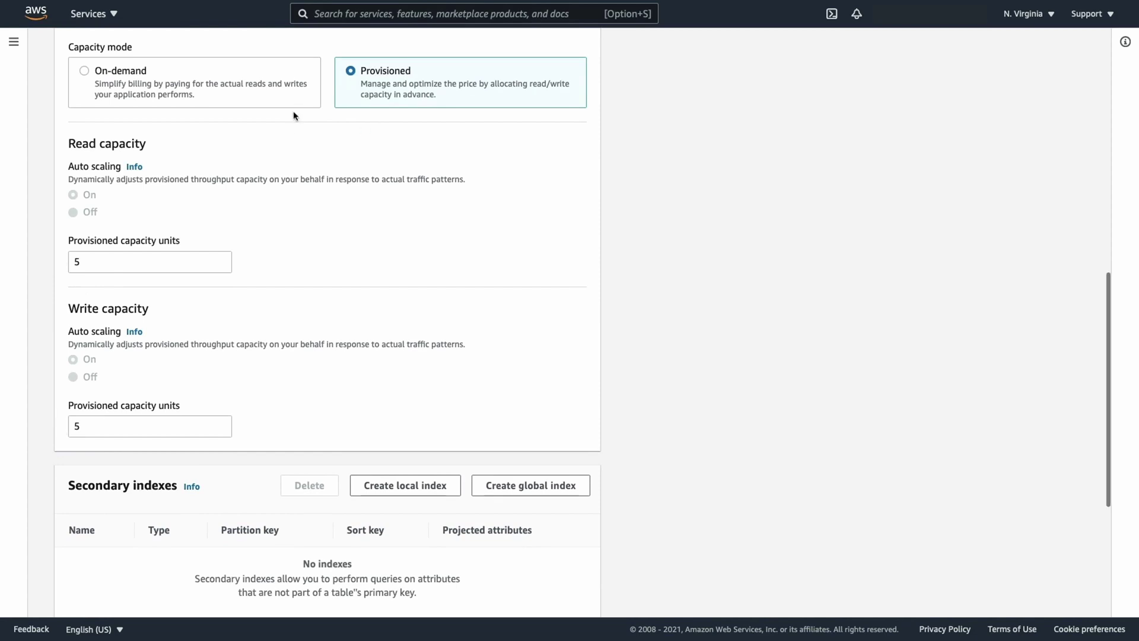
scroll(97, 351, down, 5)
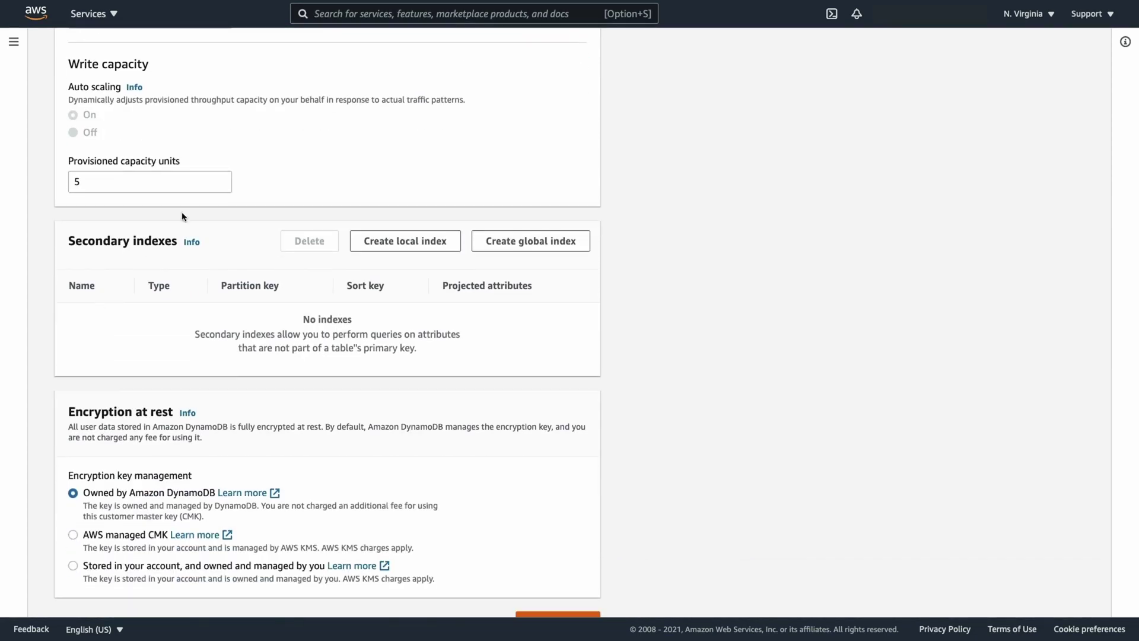
scroll(151, 335, down, 1)
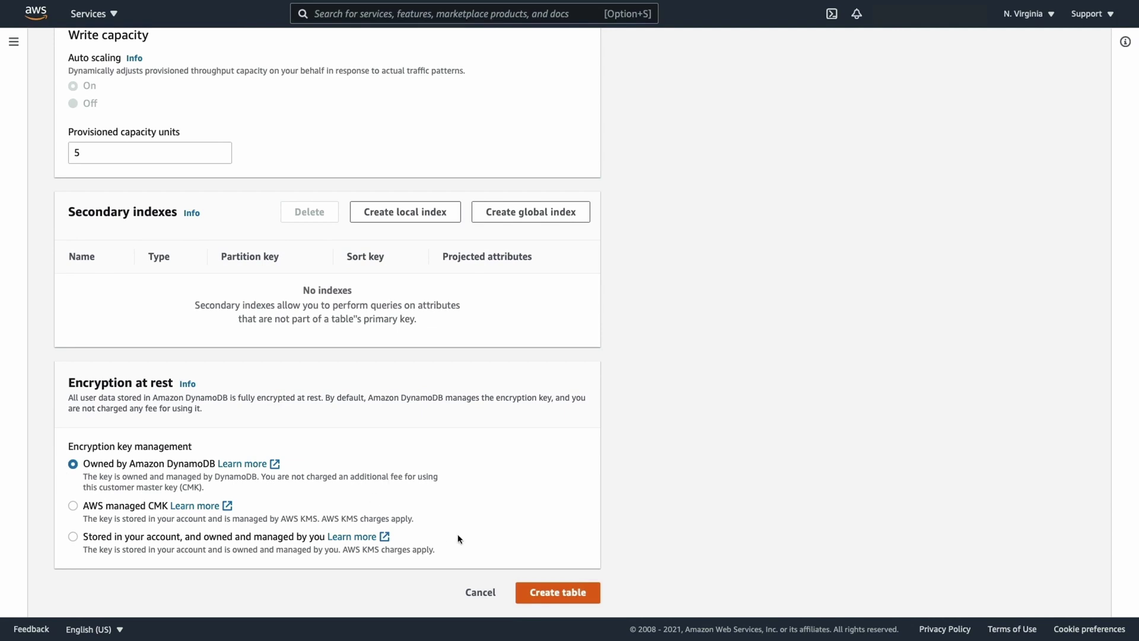
click(554, 593)
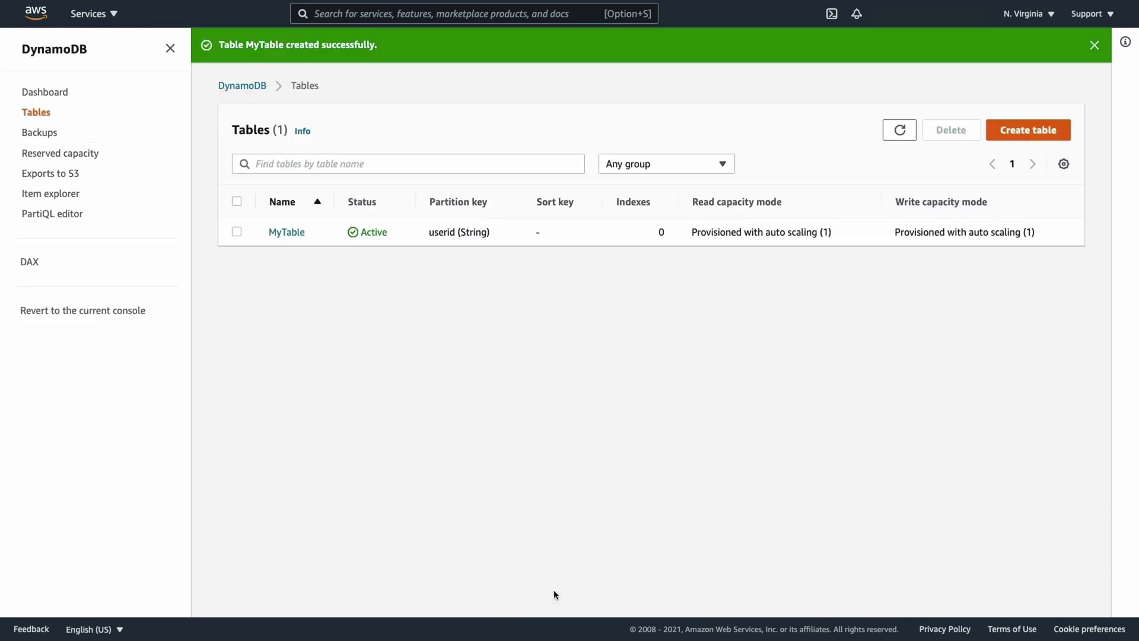
click(289, 234)
scroll(839, 77, down, 1)
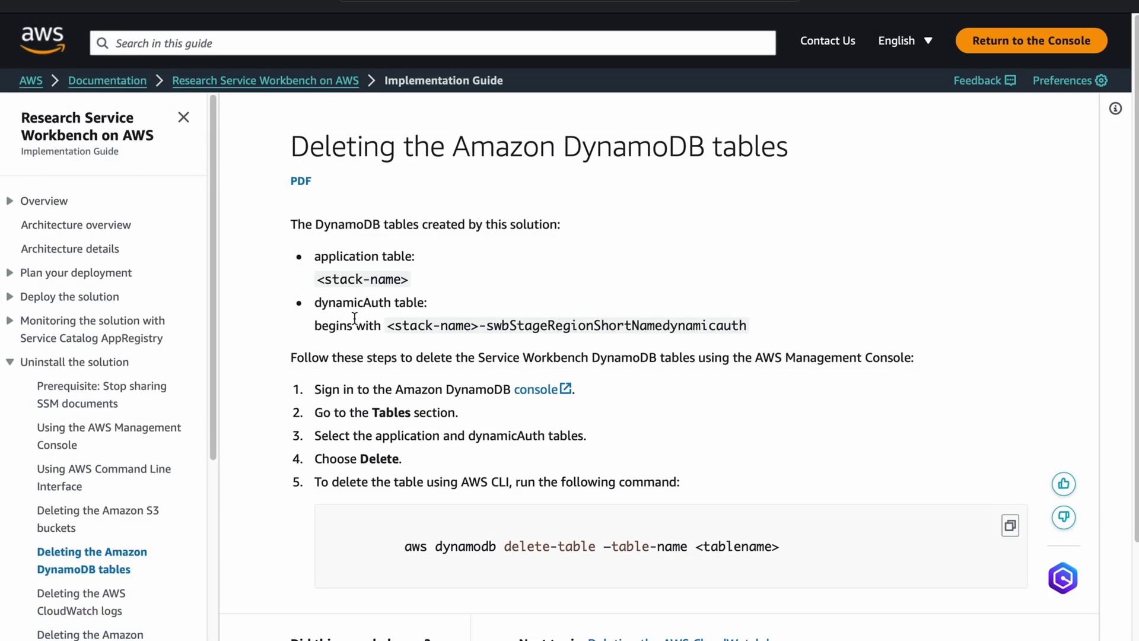
double_click(380, 414)
click(443, 430)
scroll(749, 485, down, 3)
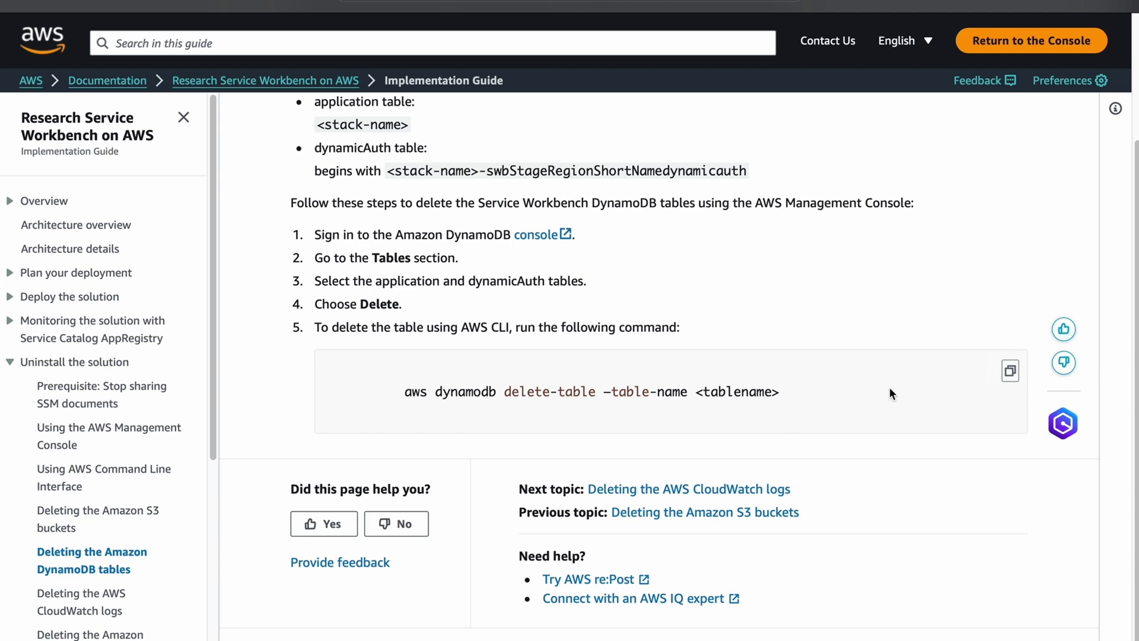
scroll(890, 388, up, 3)
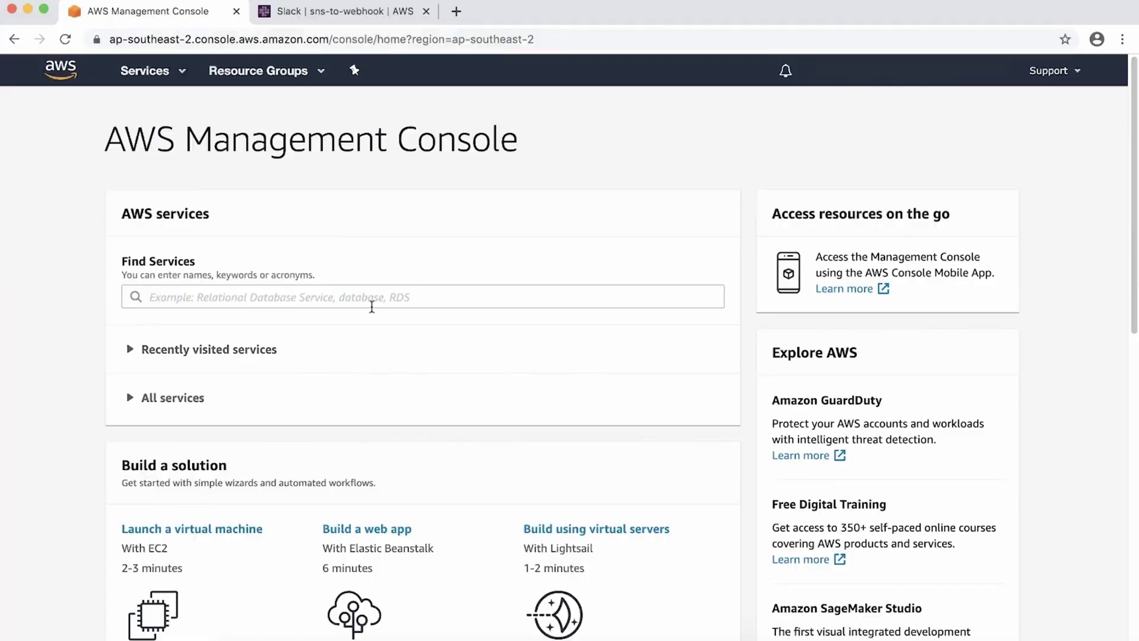
Step: Go to Simple Notification Service and create a topic named NotifyLambda
click(372, 300)
text(sns)
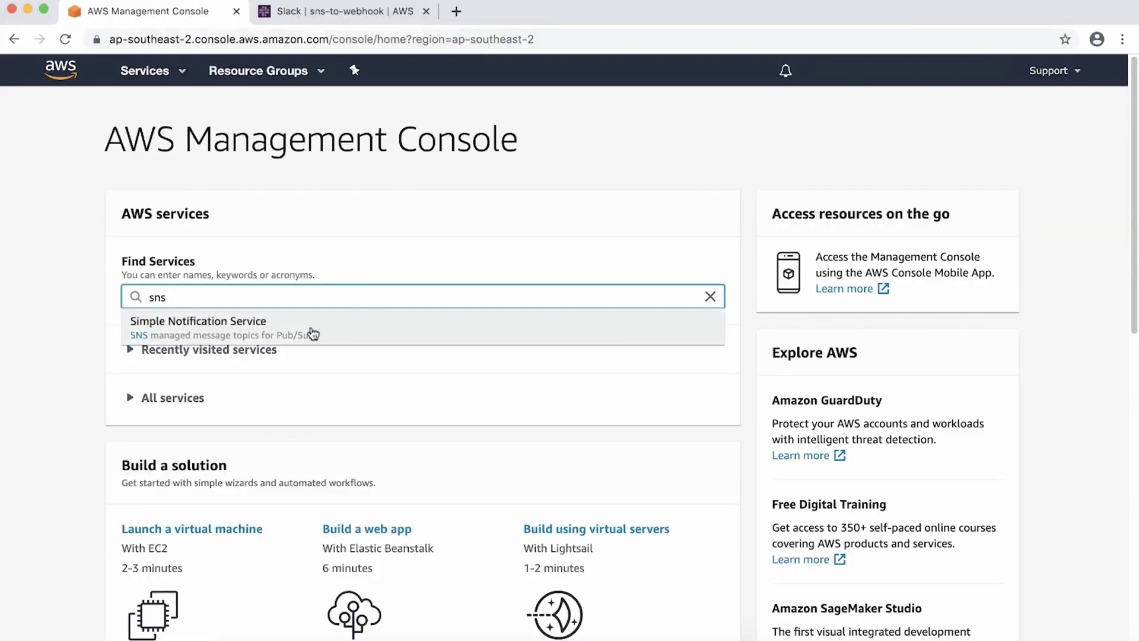
click(309, 329)
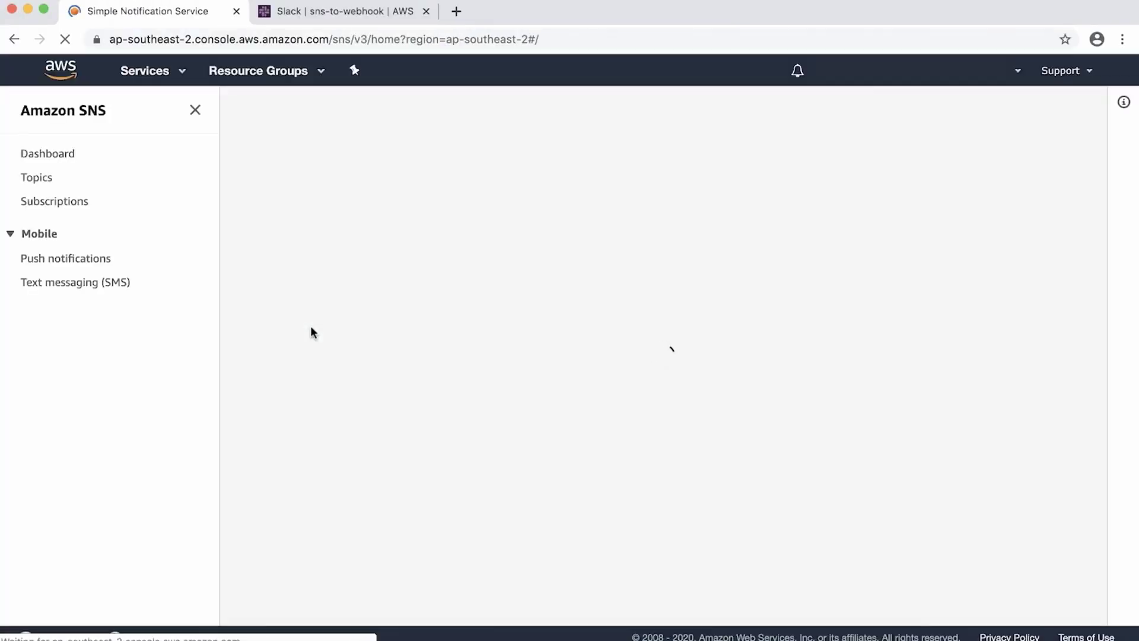
click(37, 178)
click(993, 174)
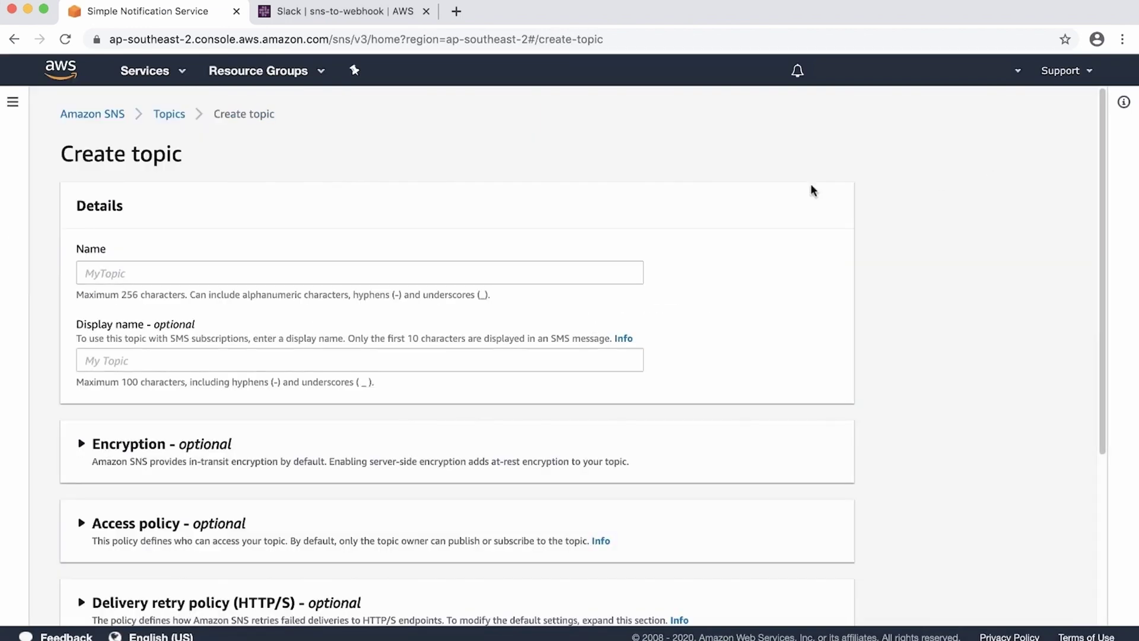
click(468, 264)
text(Notify)
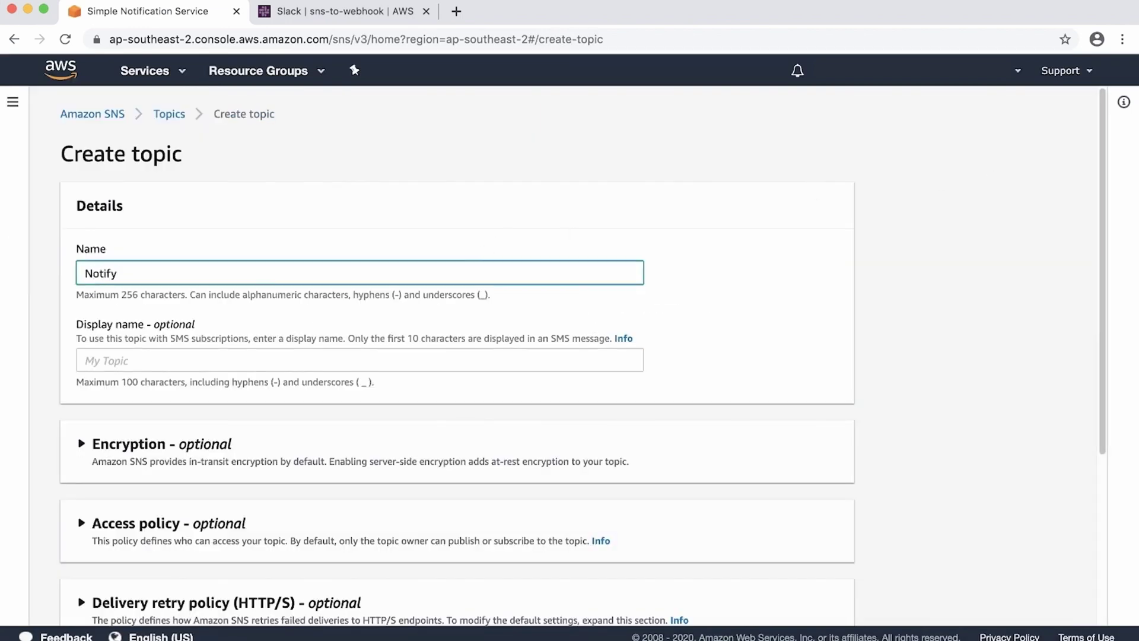
text(Lambda)
scroll(657, 272, down, 5)
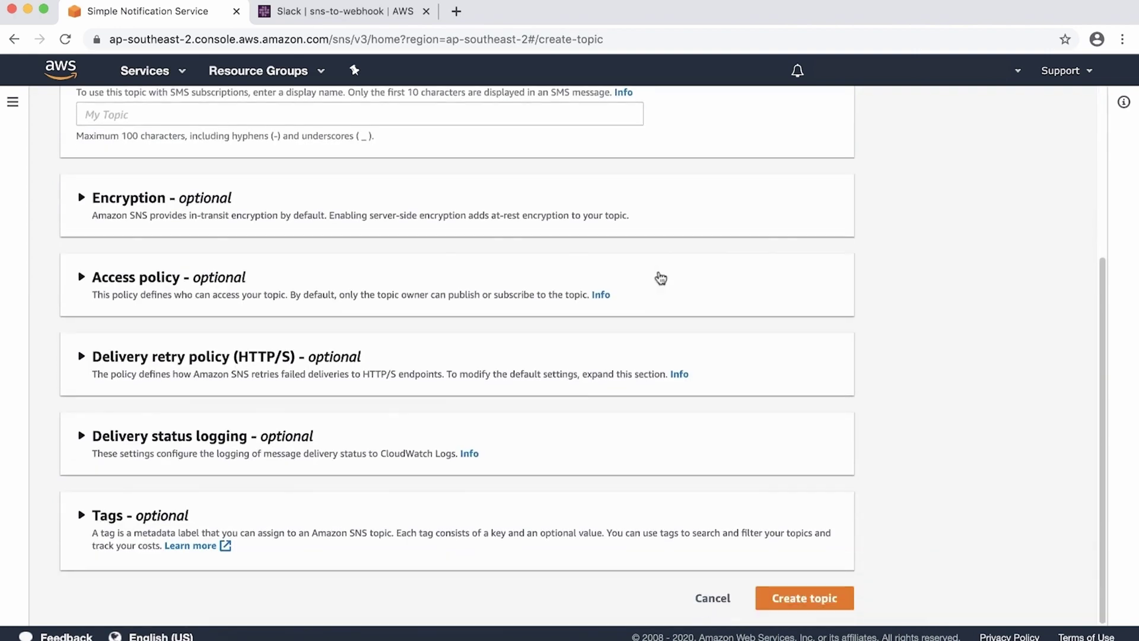
click(788, 597)
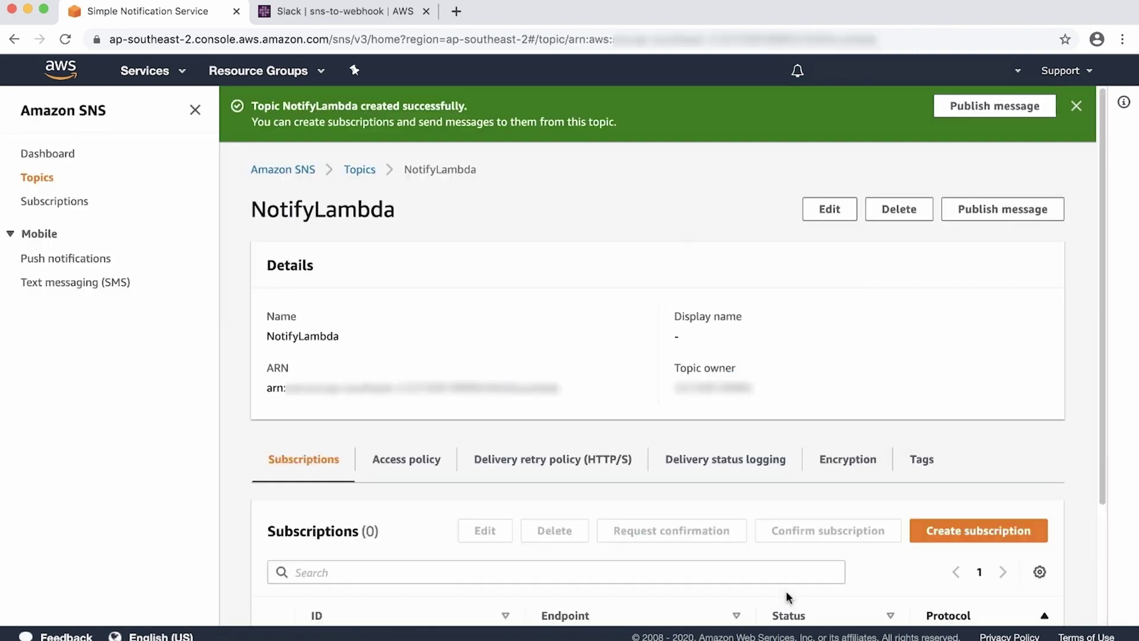
click(154, 71)
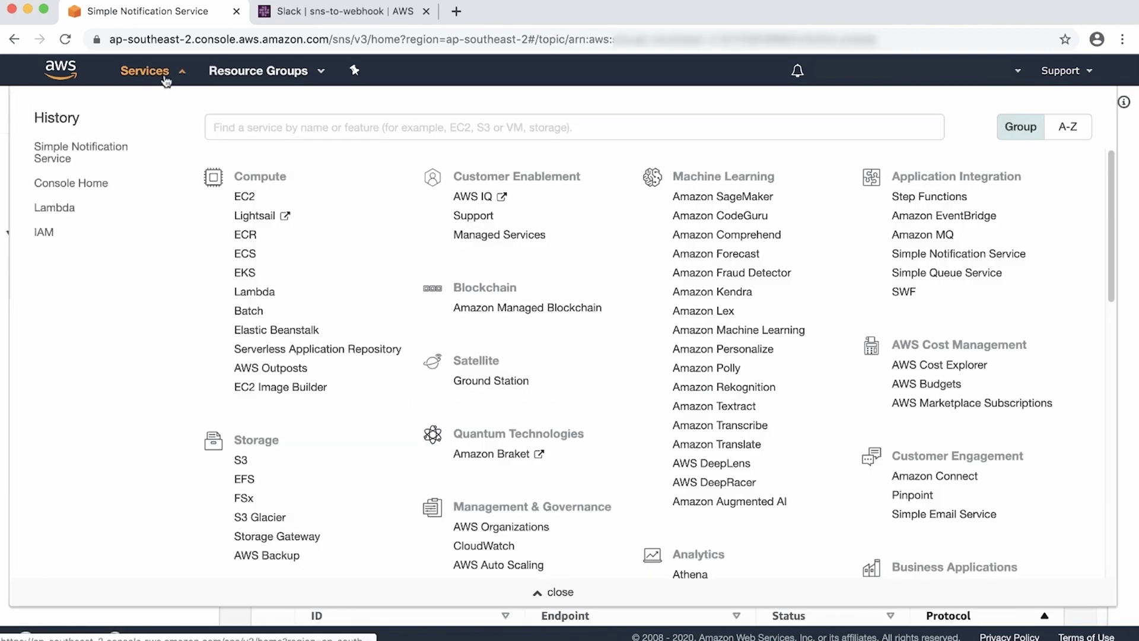
Step: Open the Lambda functions list by searching services for 'lam'
text(lam)
super+click(246, 158)
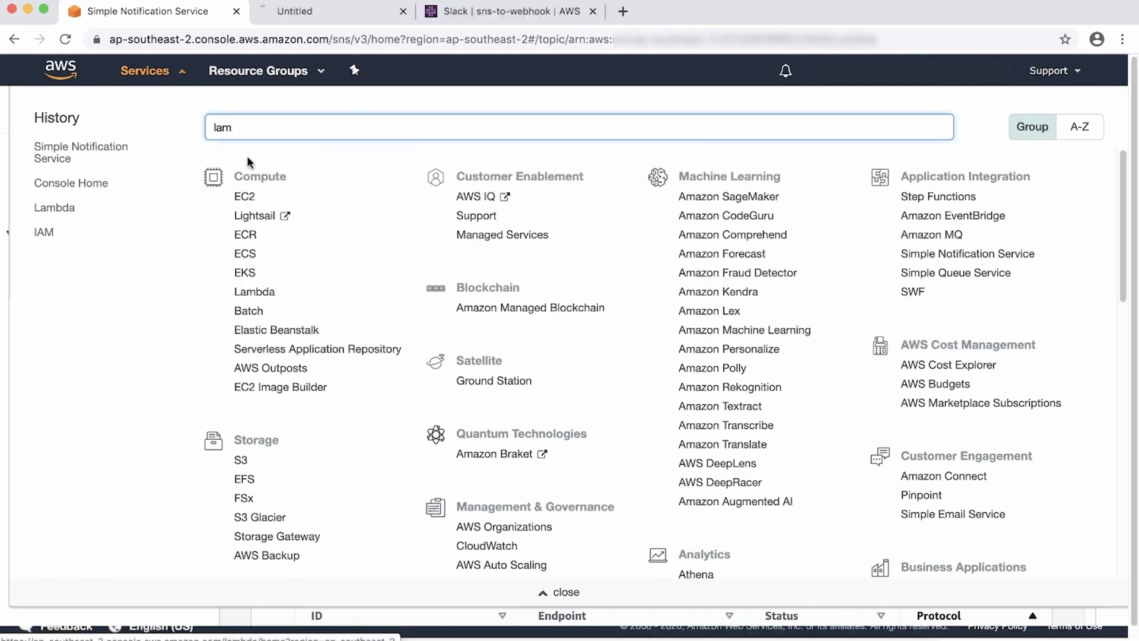
click(169, 75)
click(297, 12)
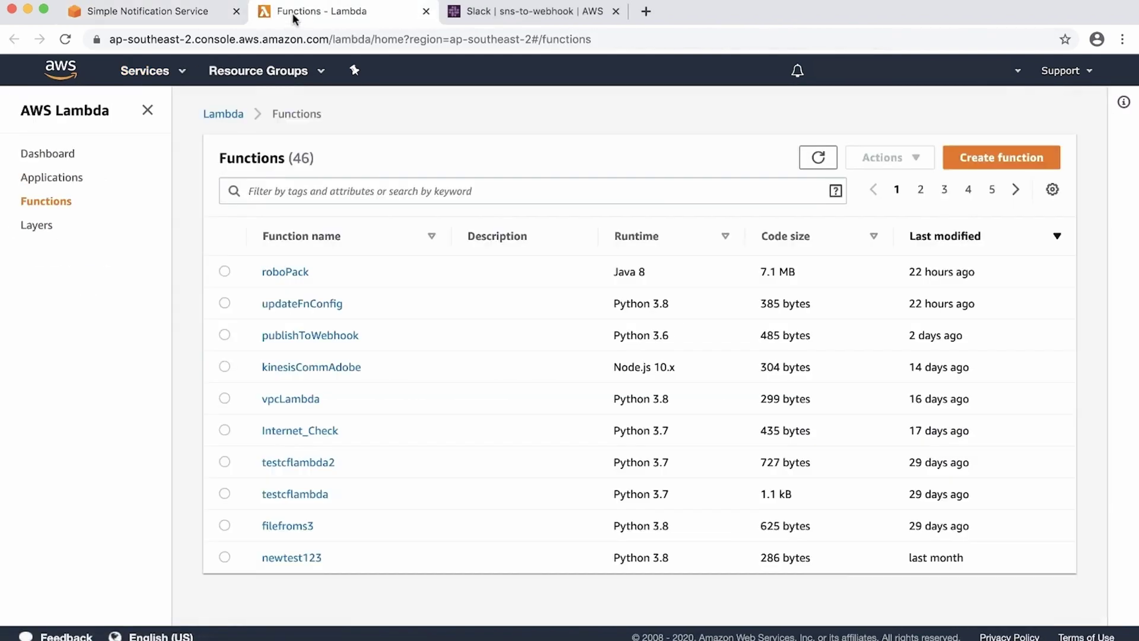
Step: Create the function PublishToWebhook with the Python 3.6 runtime
click(978, 156)
click(475, 457)
text(PublishToWebhook)
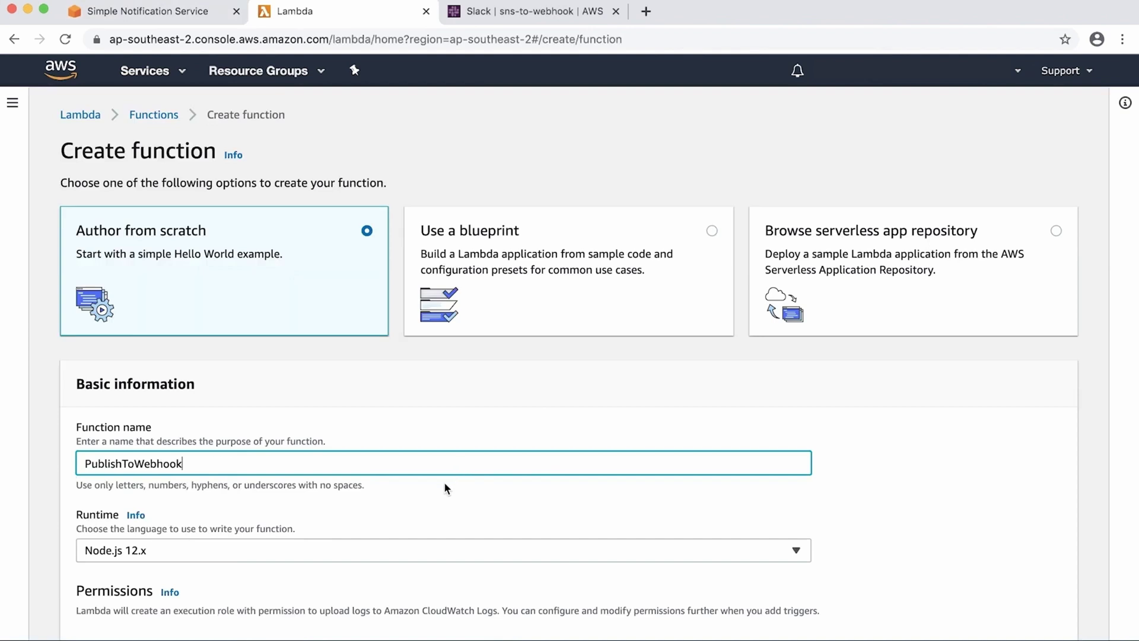
click(330, 548)
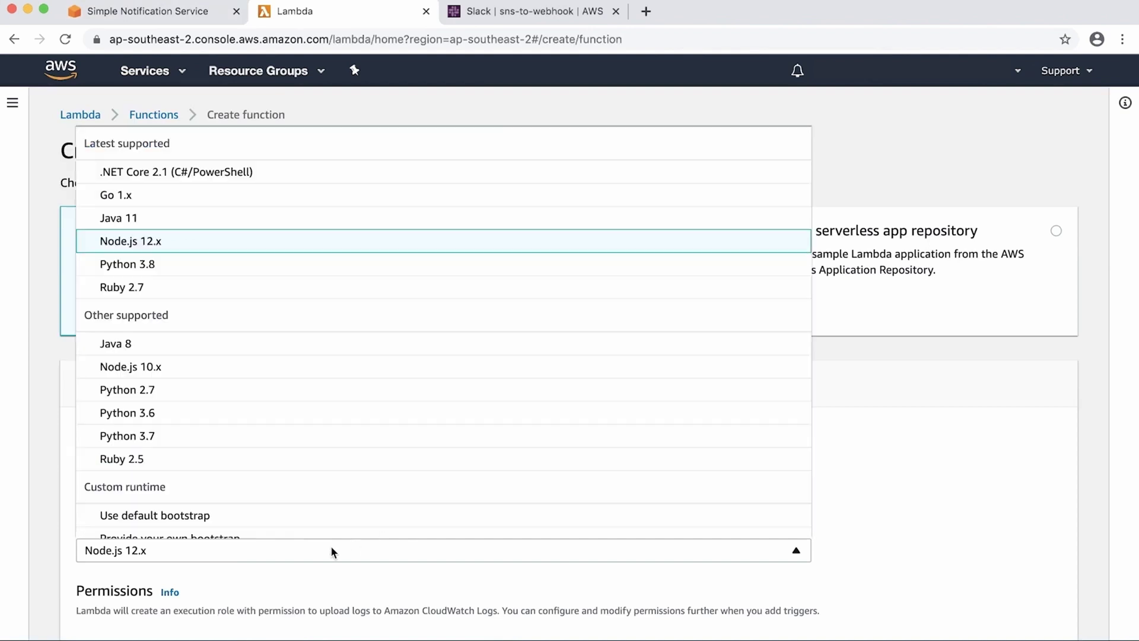
click(187, 415)
scroll(816, 572, down, 3)
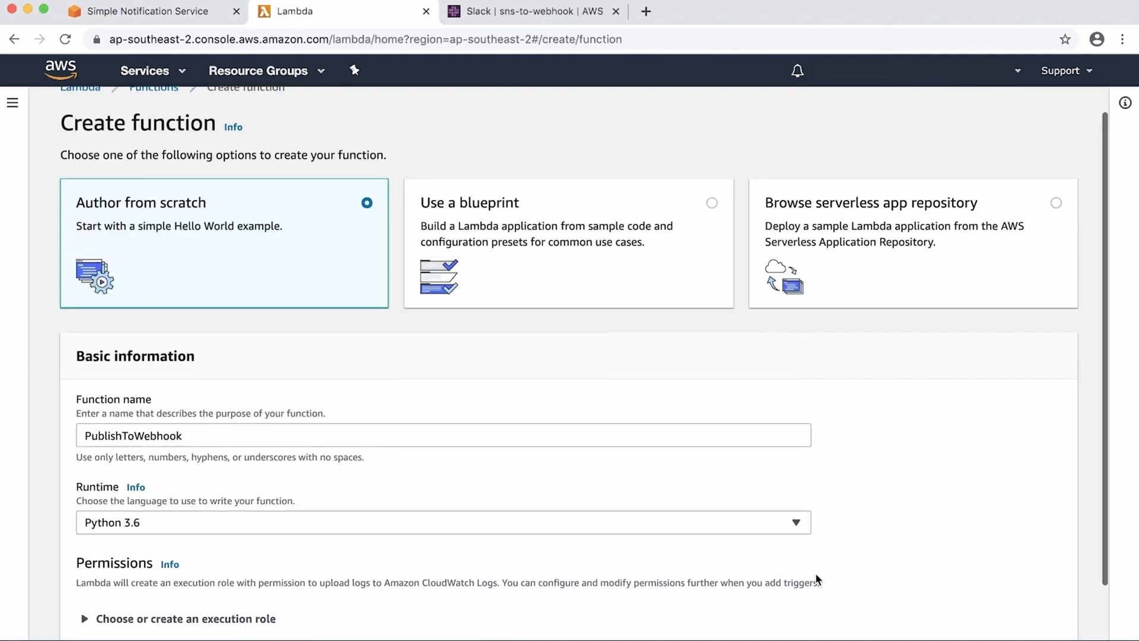
click(987, 604)
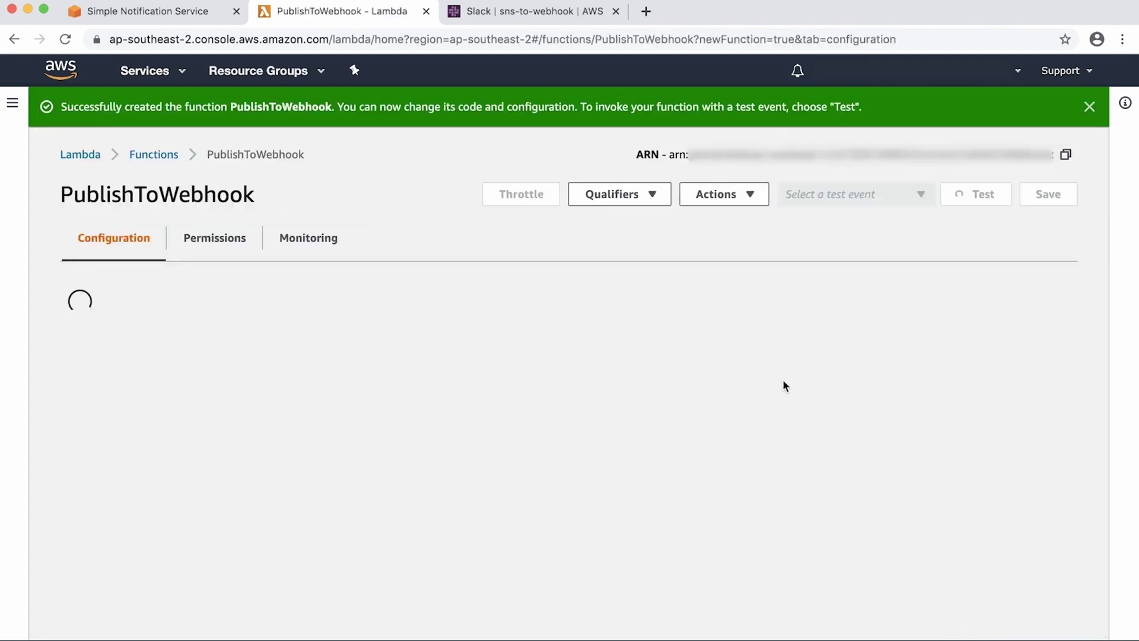
Step: Replace the lambda_function.py template code with the pasted Slack webhook script
scroll(758, 368, down, 10)
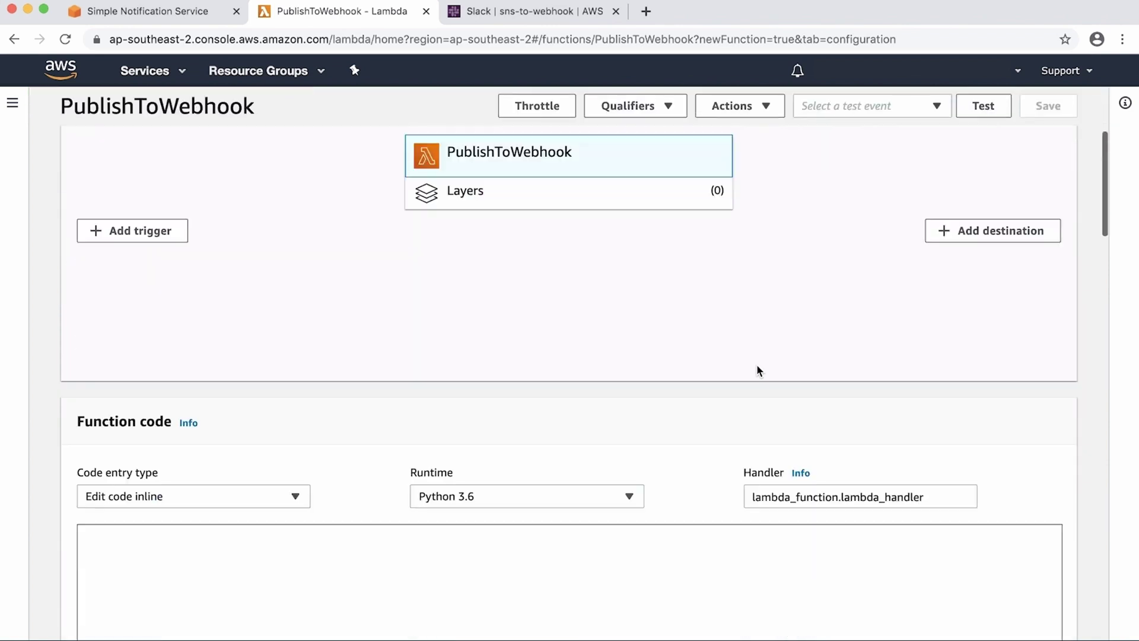
drag(360, 448, 279, 308)
key(BackSpace)
text(#!/usr/bin/python3.6 import urllib3 import json http = urllib3.PoolManager()  def lambda_handler(event, context):     url = "https://hooks.slack.com/services/XXX/XXX/xxx"     msg = {         "channel": "#CHANNEL_NAME",         "username": "WEBHOOK_USERNAME",         "text": event['Records'][0]['Sns']['Message'],         "icon_emoji": ""     }      encoded_msg = json.dumps(msg).encode('utf-8')     resp = http.request('POST',url, body=encoded_msg)      print({         "message": event['Records'][0]['Sns']['Message'],         "status_code": resp.status,         "response": resp.data     }))
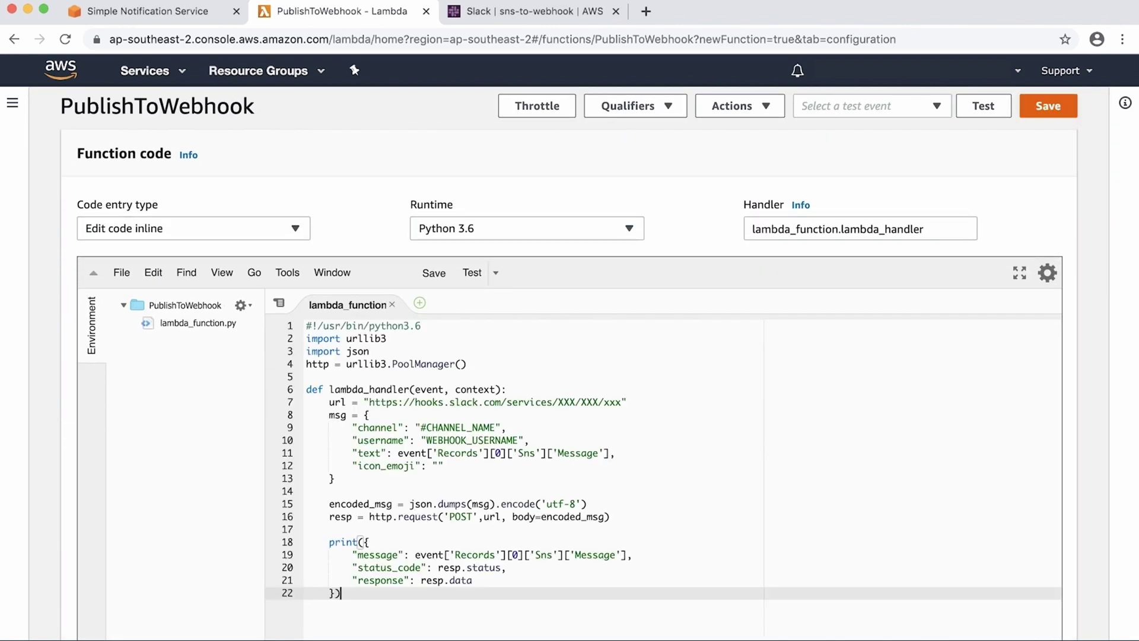
scroll(246, 371, down, 2)
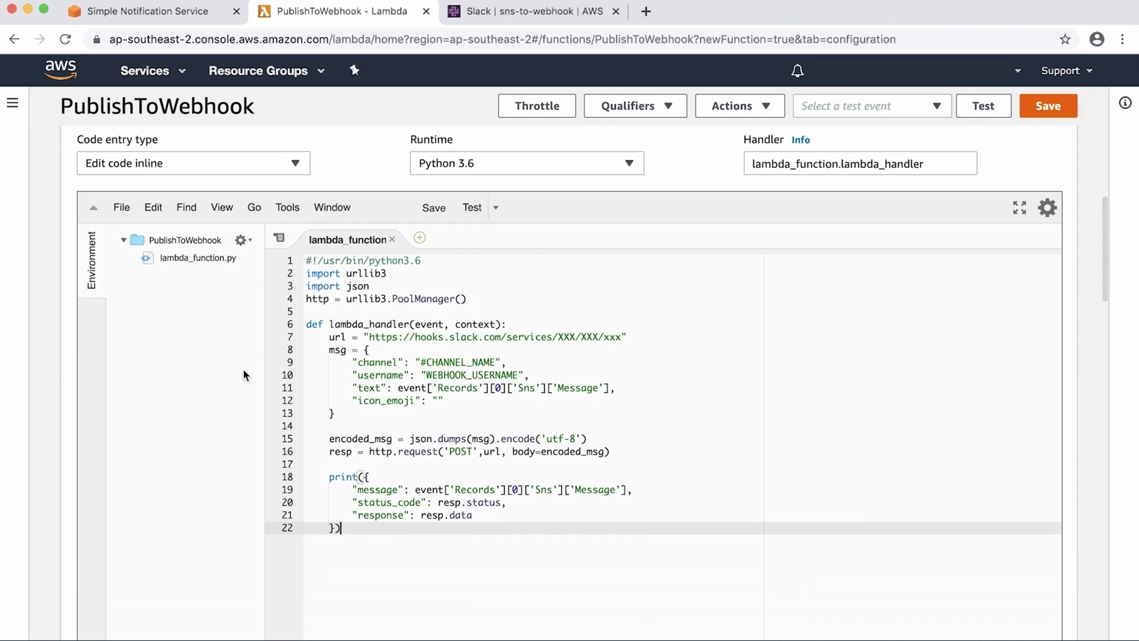